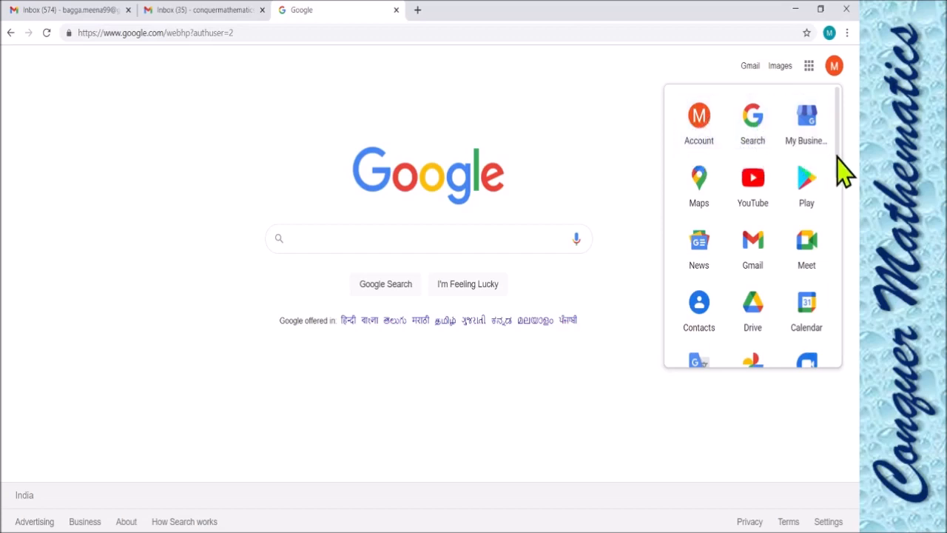
Step: Look through the Google apps list and open Google Drive
drag(840, 173, 839, 184)
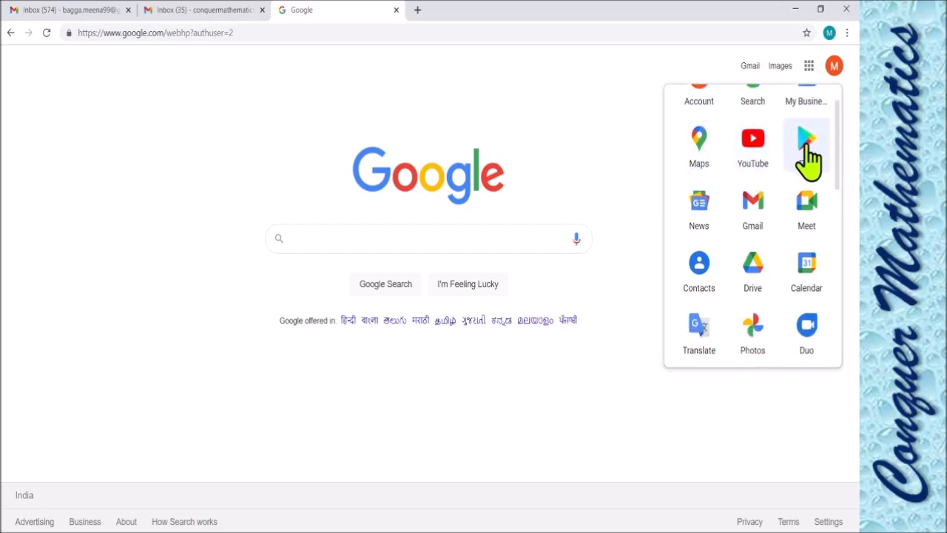
drag(838, 180, 839, 195)
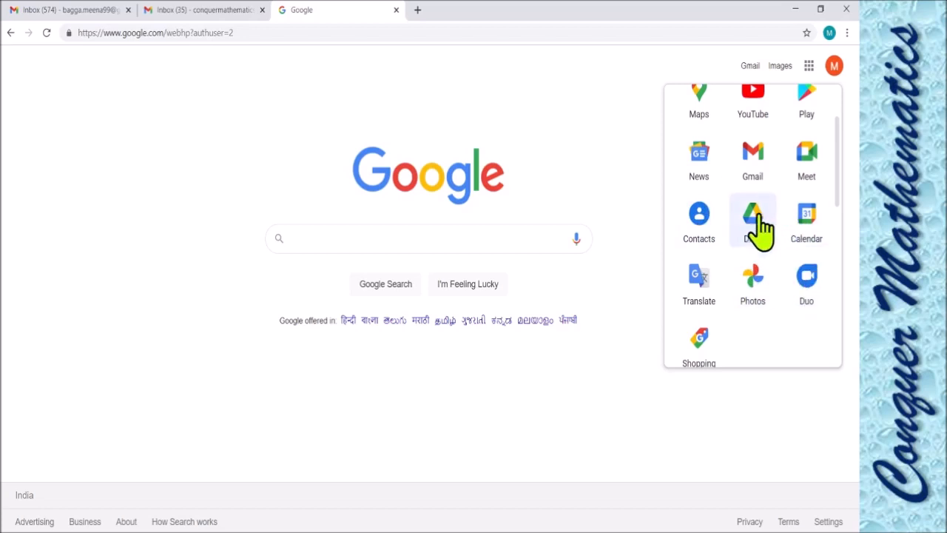
scroll(838, 198, down, 1)
drag(838, 199, 835, 307)
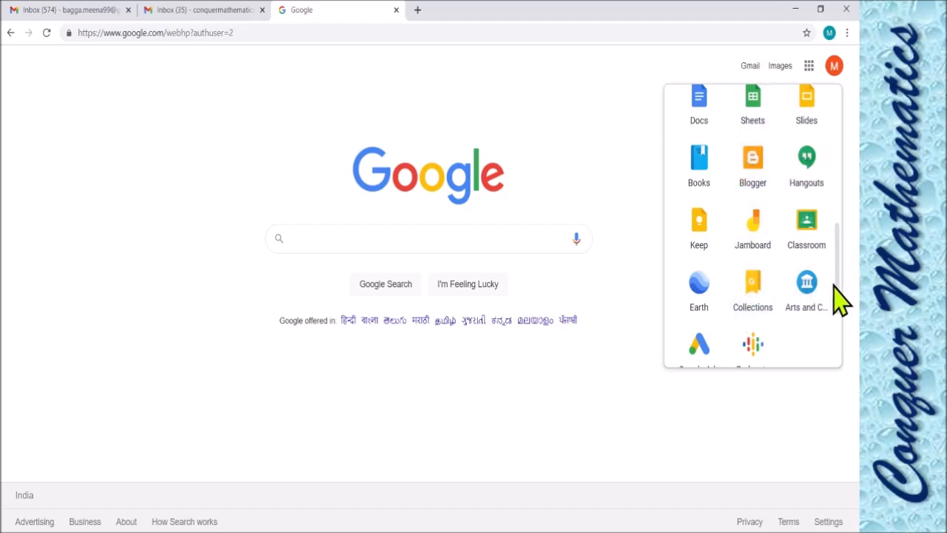
drag(837, 291, 836, 189)
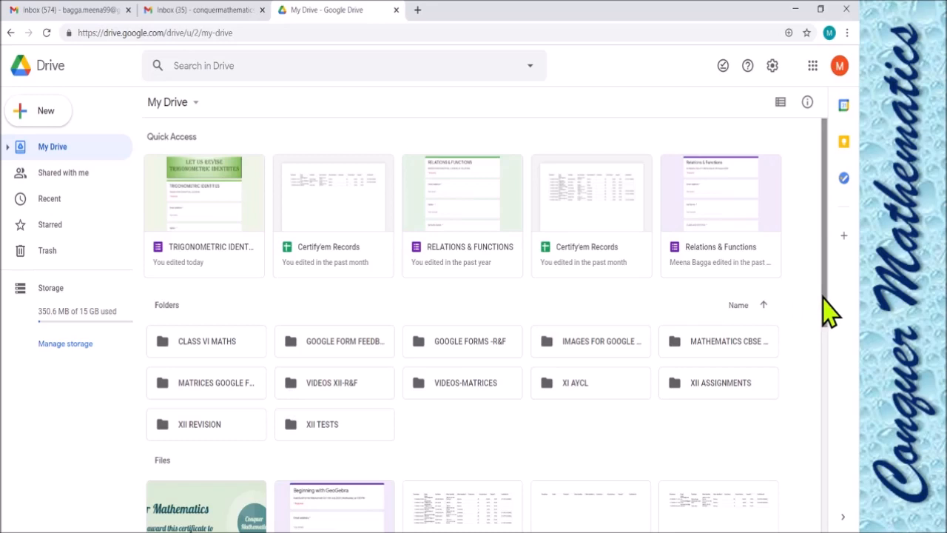
Step: Create a new folder named CLASS VI MATHS in My Drive
drag(823, 302, 831, 457)
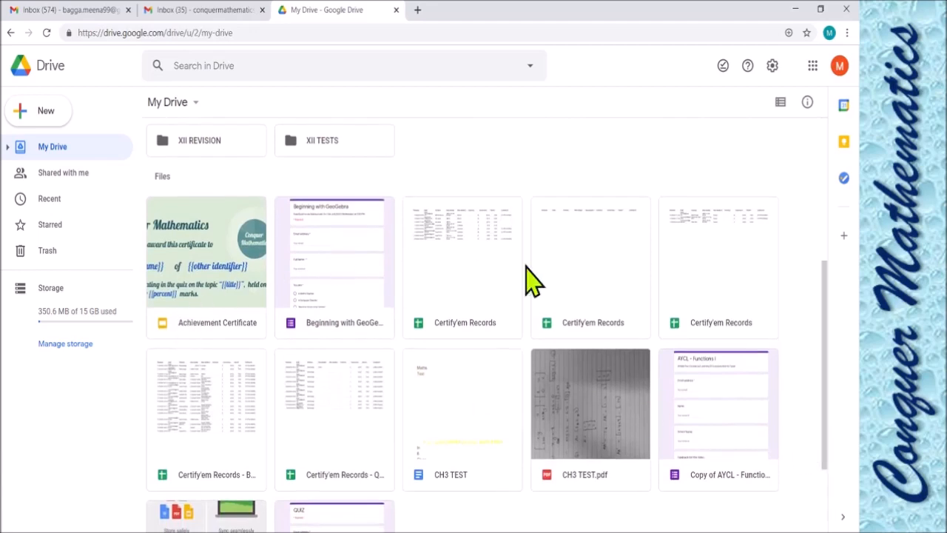
drag(829, 392, 836, 477)
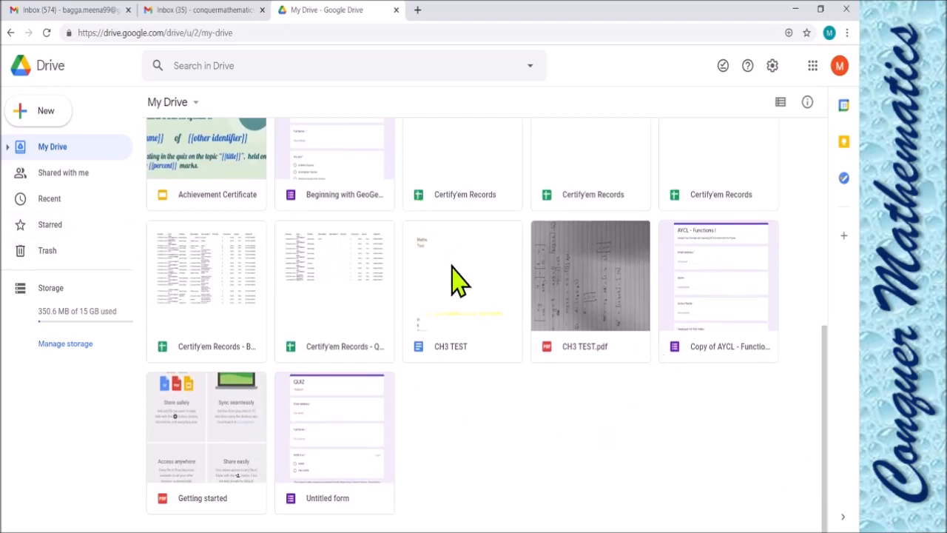
drag(828, 491, 813, 312)
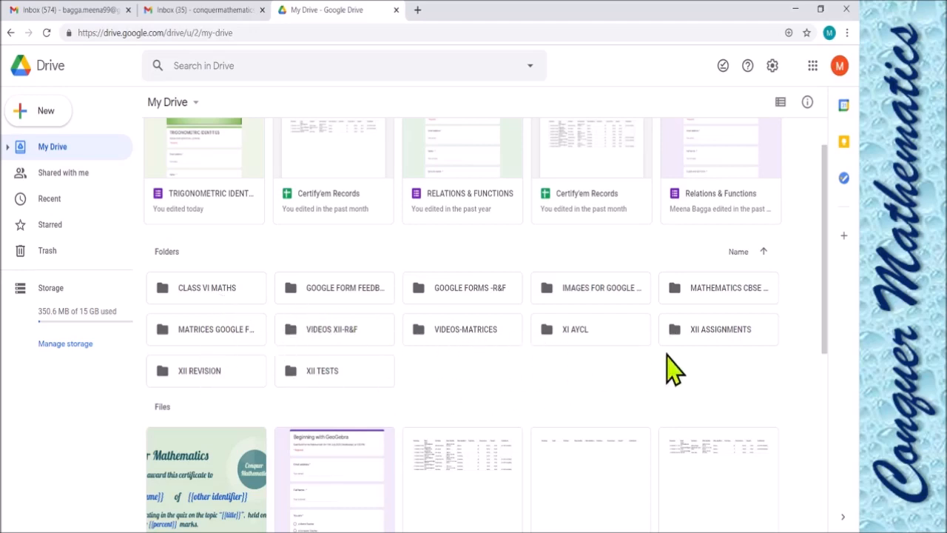
drag(828, 345, 829, 296)
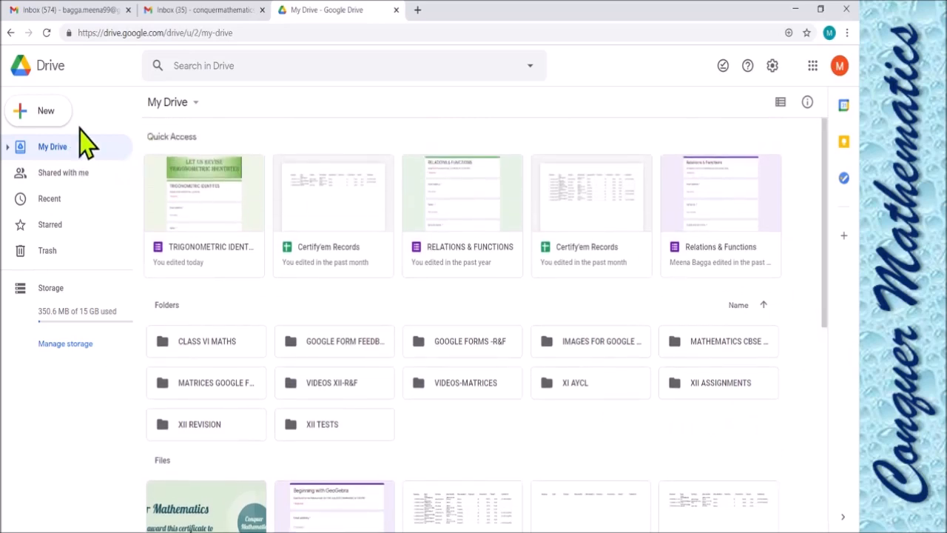
click(38, 118)
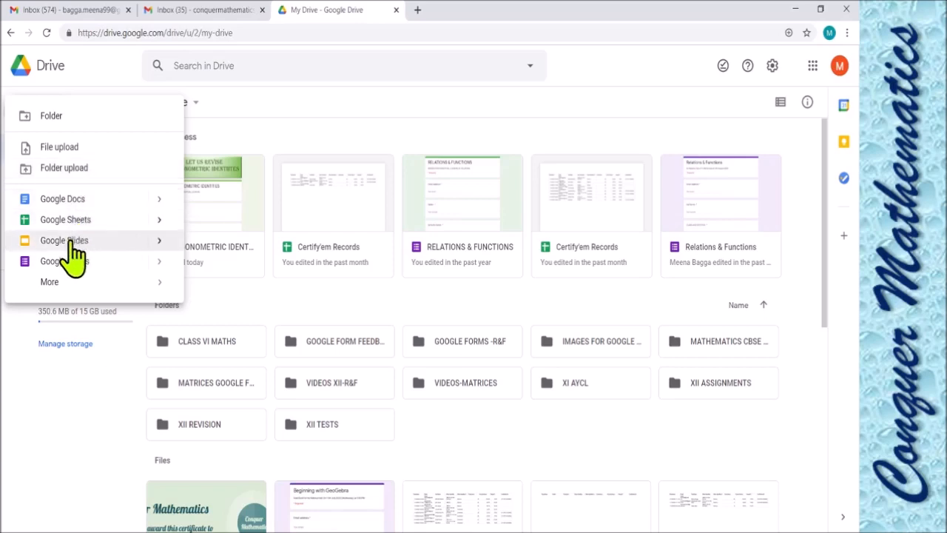
mouse_move(55, 294)
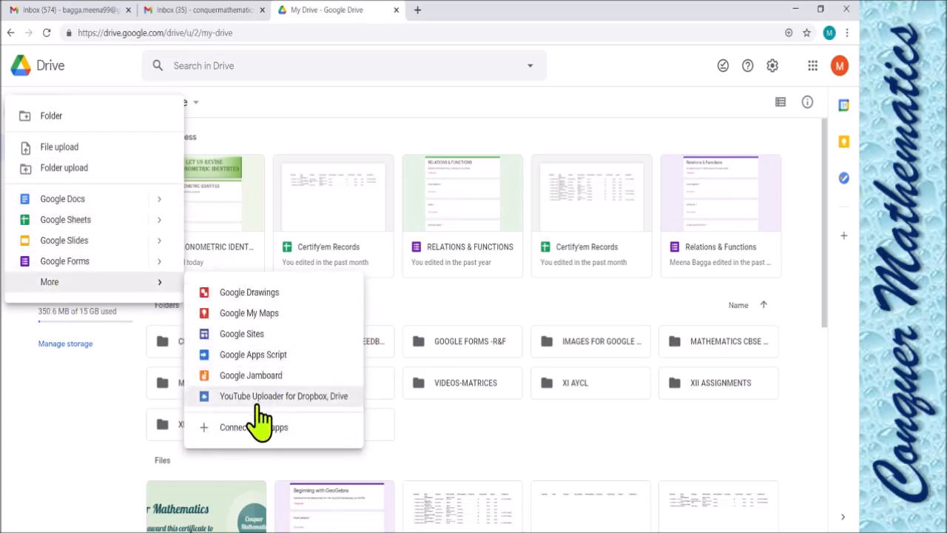
click(57, 122)
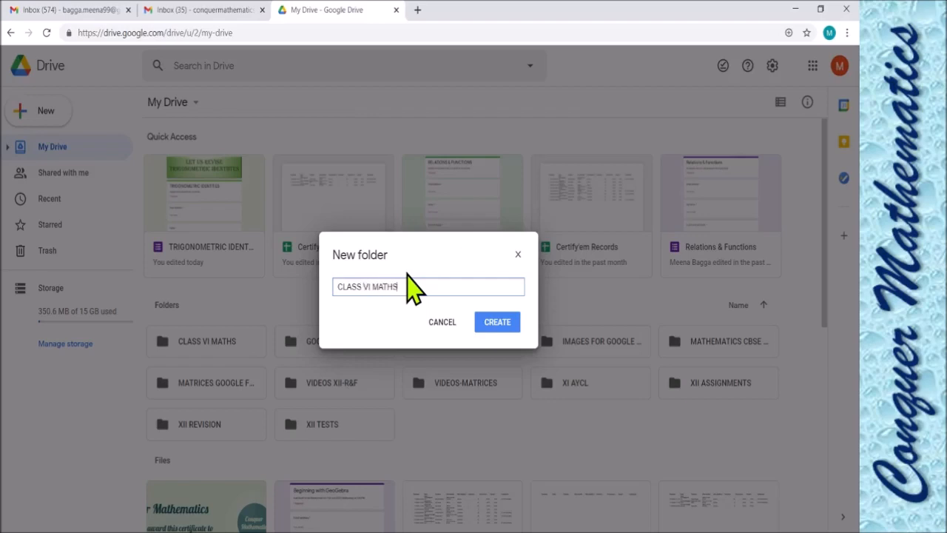
click(490, 324)
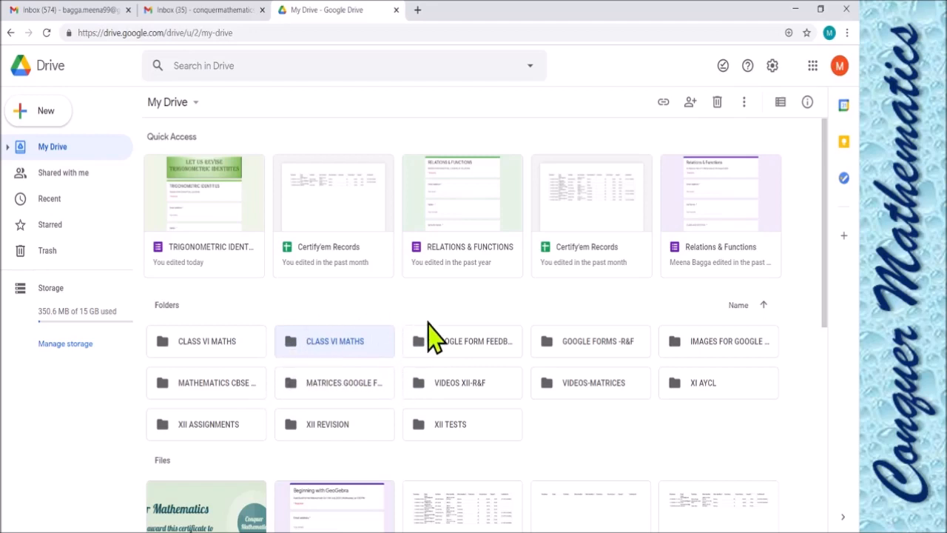
Step: Open the newly created CLASS VI MATHS folder and create a blank Google Form inside it
double_click(362, 343)
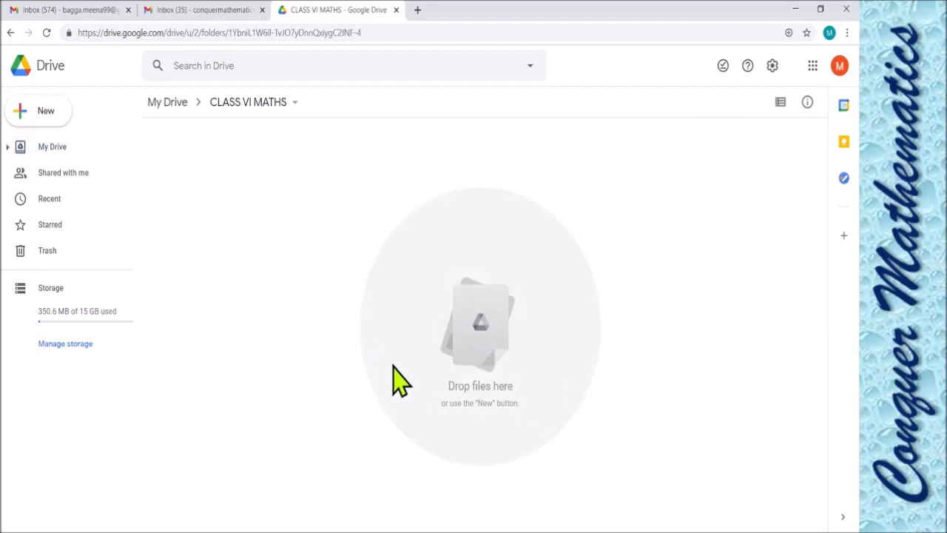
click(49, 119)
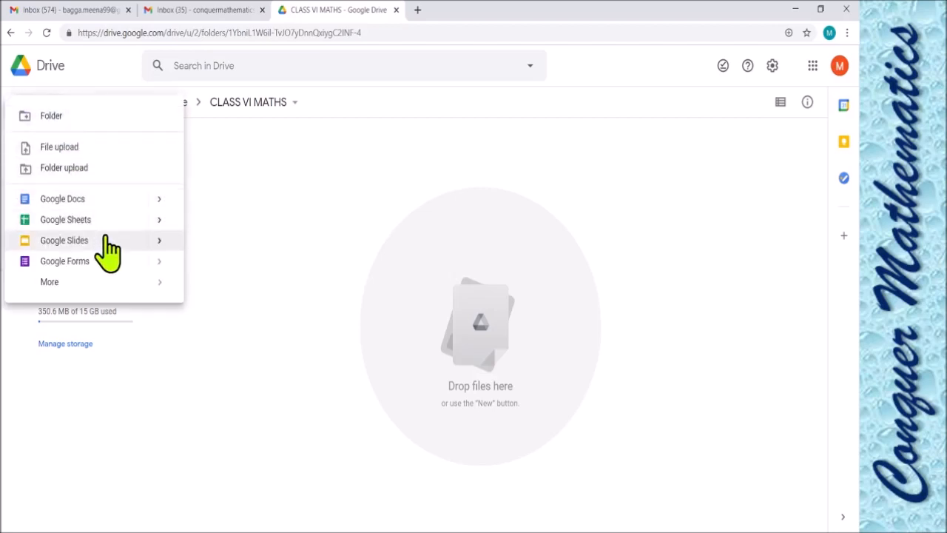
click(103, 264)
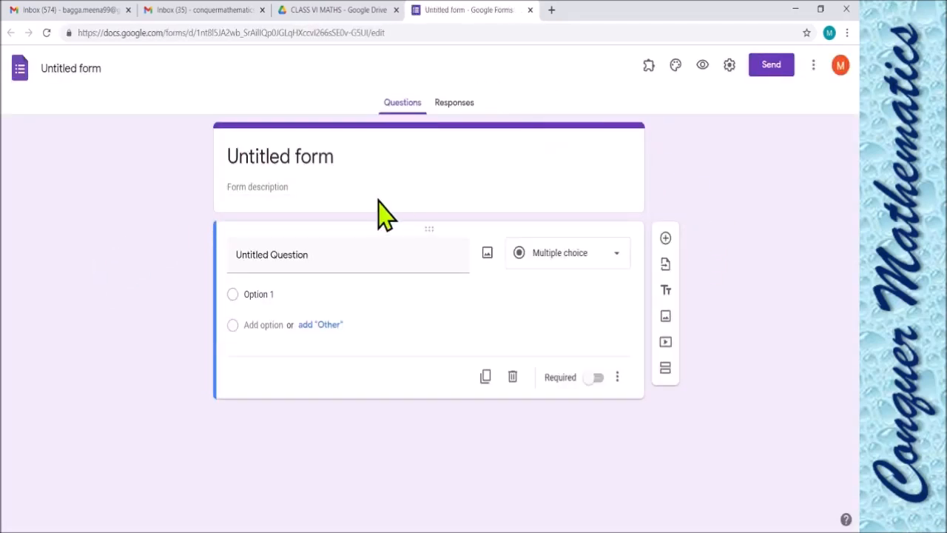
Step: Set the form's title to "UNIT TEST FOR CLASS VI MATHEMATICS"
click(293, 156)
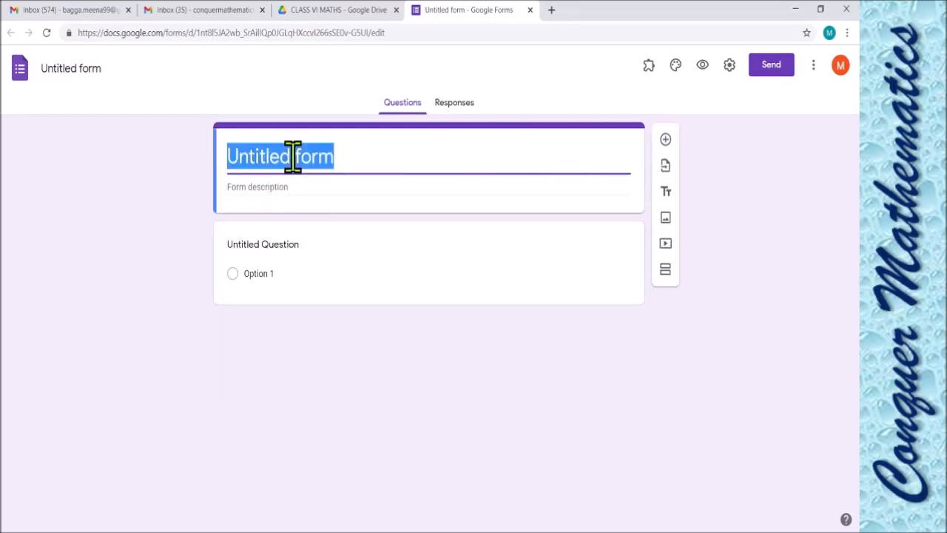
text(UNIT TEST F)
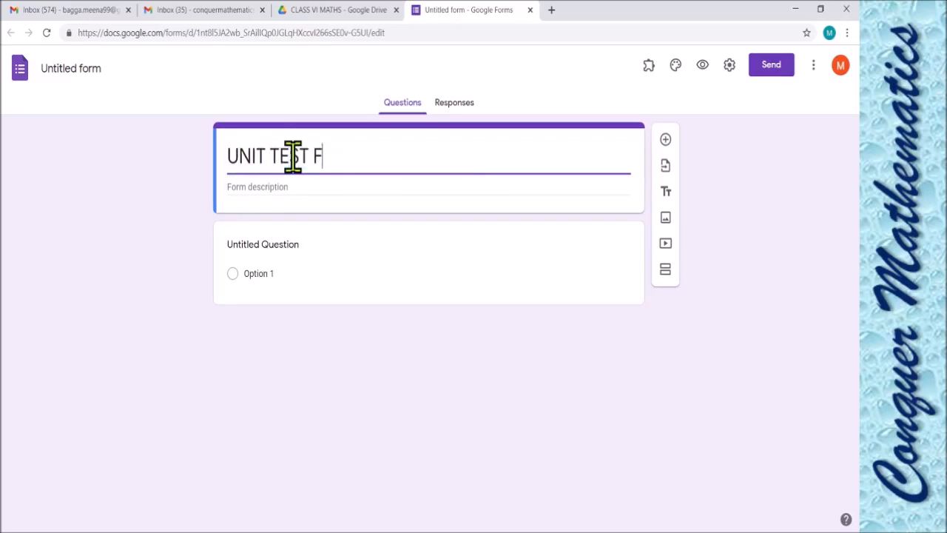
text(OR CLASS VI MATHEMATICS)
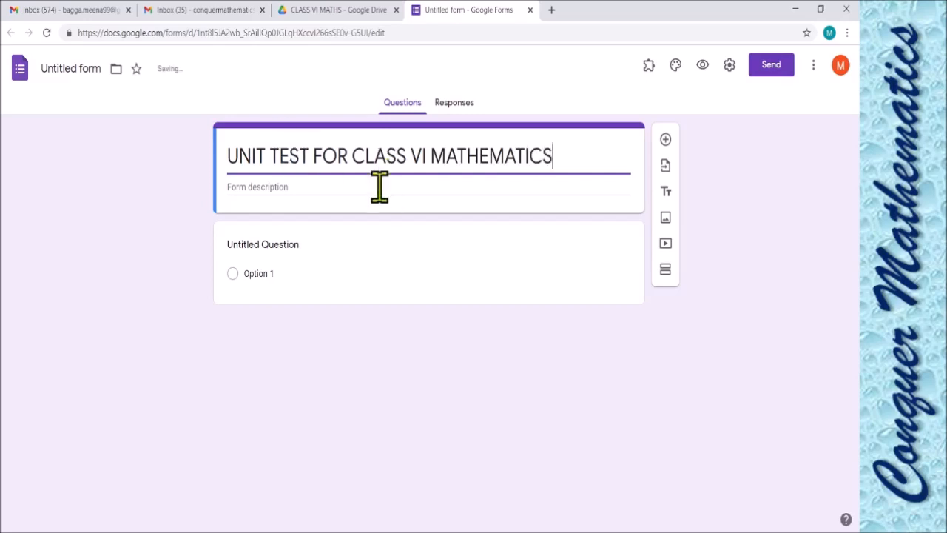
Step: Enter the description "AN OBJECTIVE TEST OF 20 MARKS" and name the form file UNIT TEST FOR CLASS VI MATHEMATICS
click(258, 184)
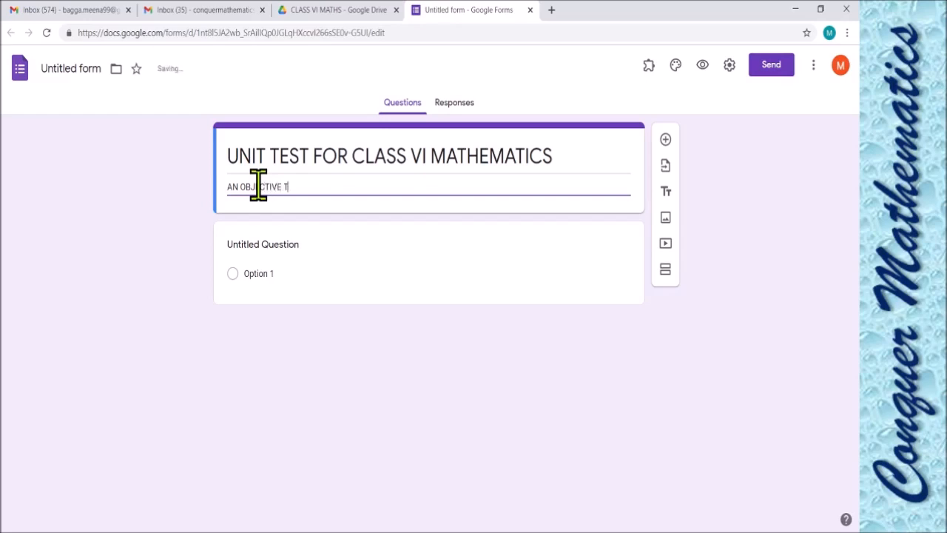
text(OF 20 MARKS)
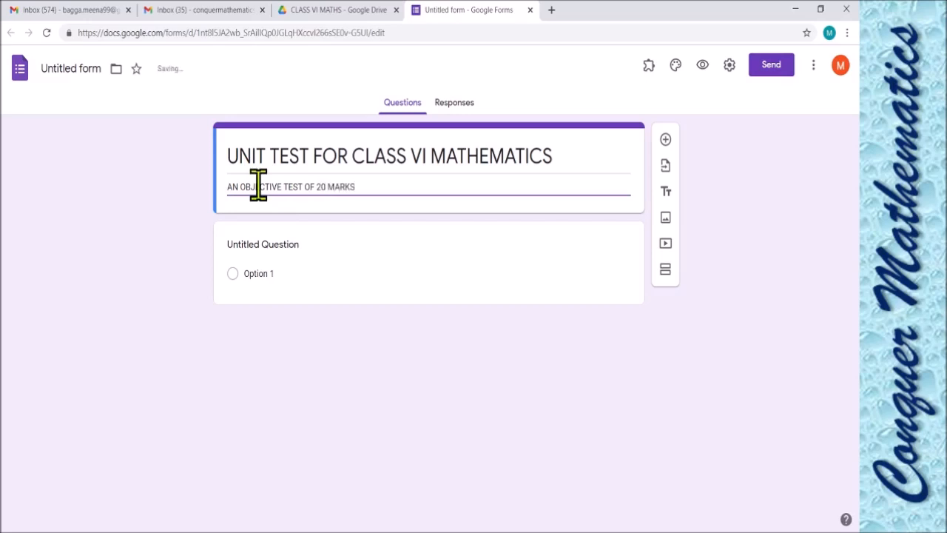
triple_click(228, 155)
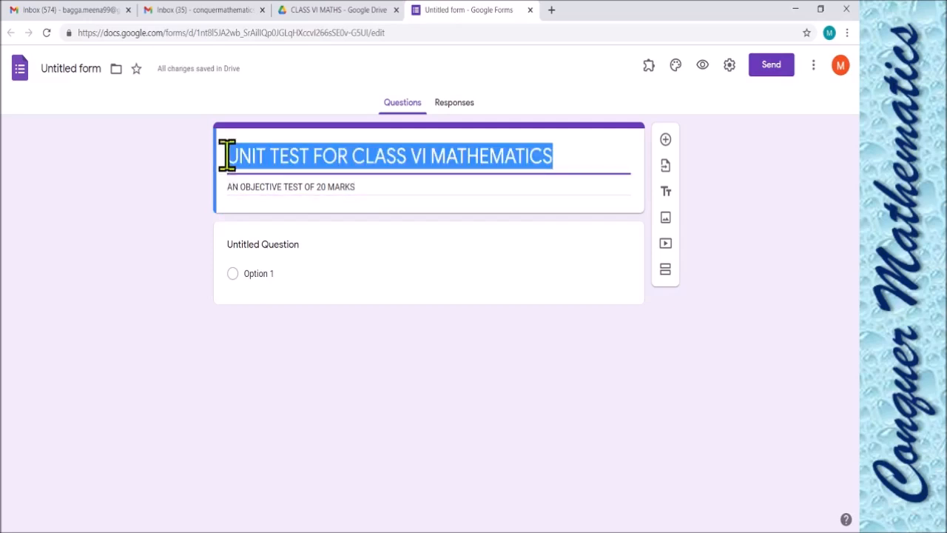
click(51, 65)
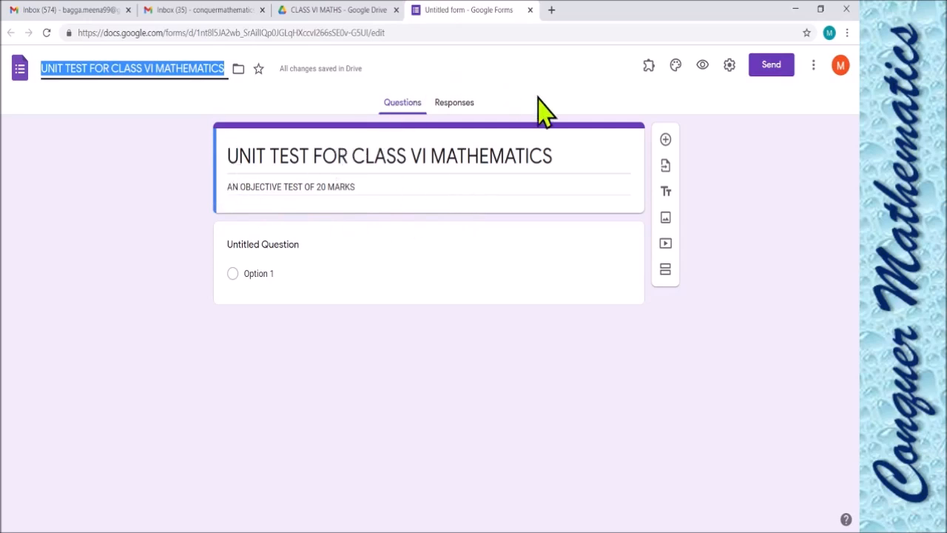
Step: Upload the blue H.M.D.A.V. SCHOOL banner from the computer as the form's header image
click(676, 67)
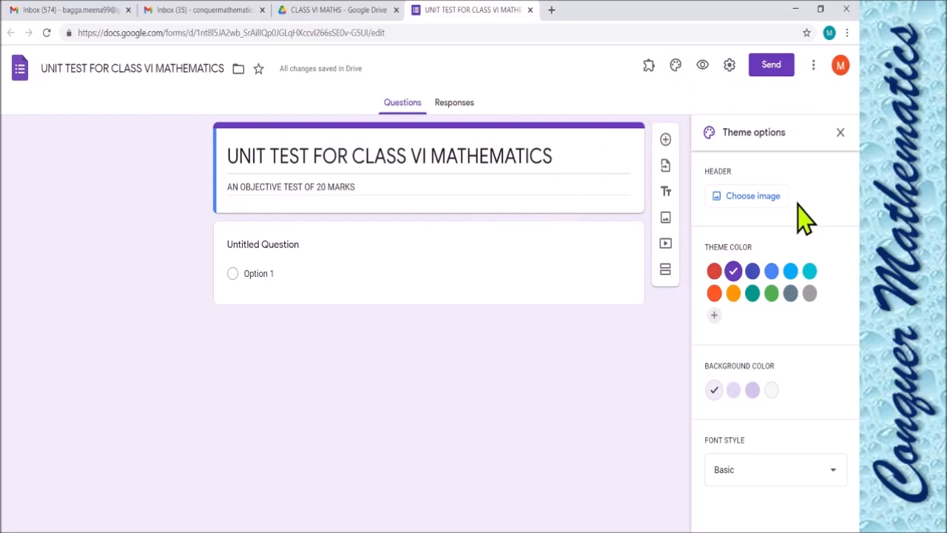
click(768, 197)
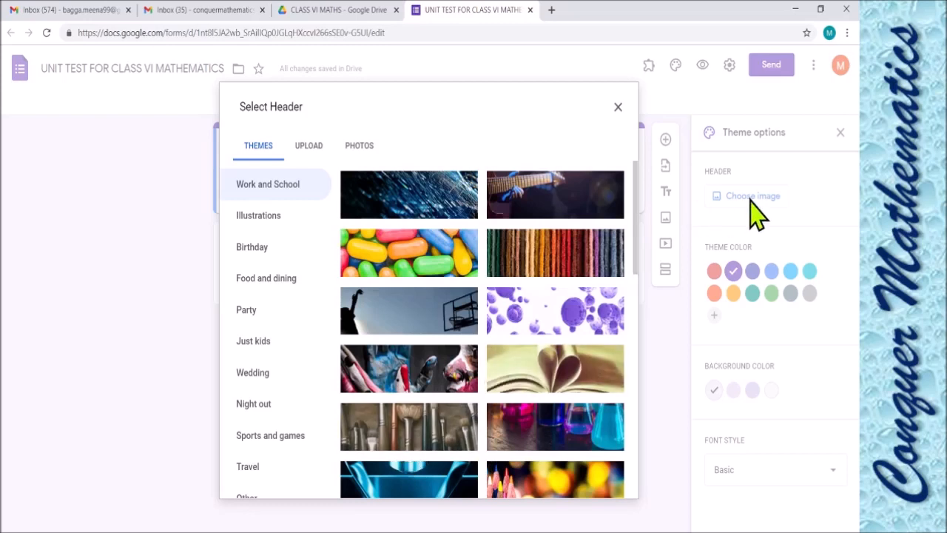
click(315, 147)
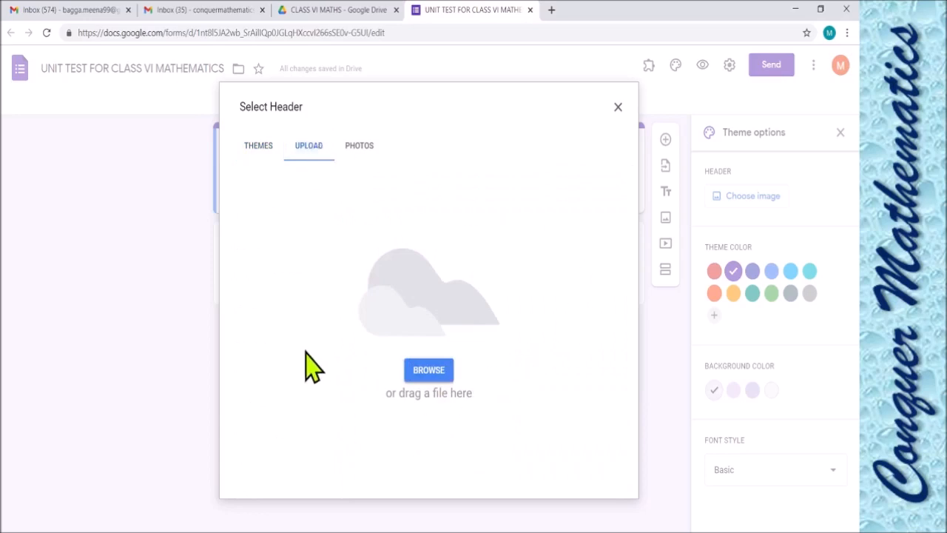
click(430, 375)
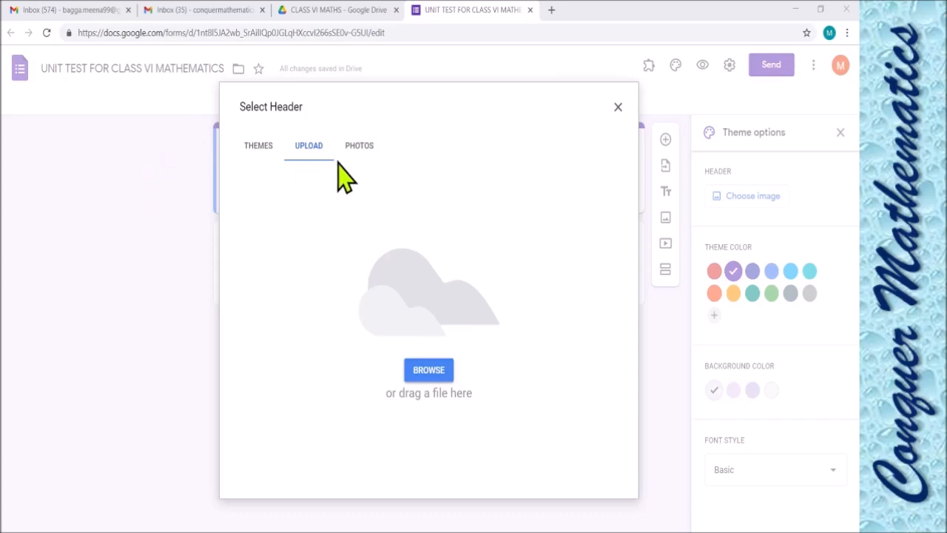
double_click(268, 127)
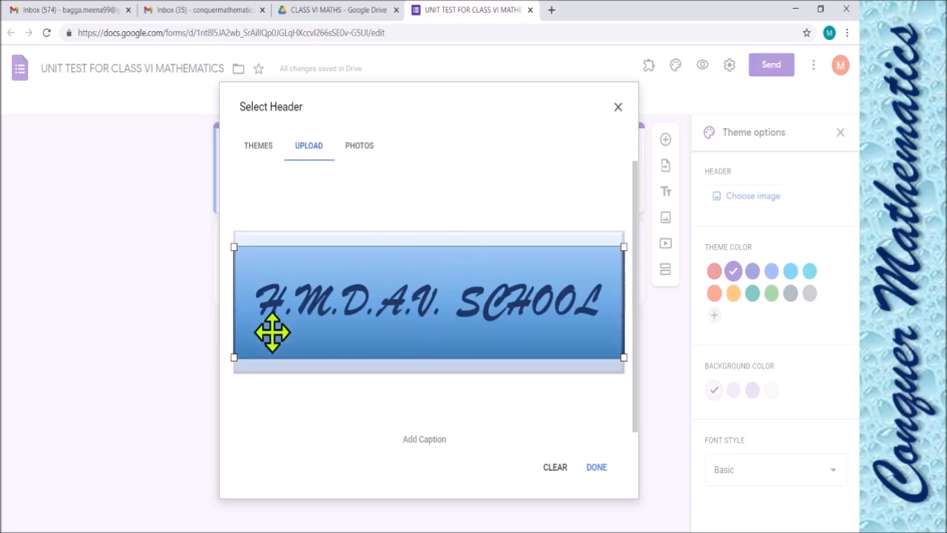
click(598, 469)
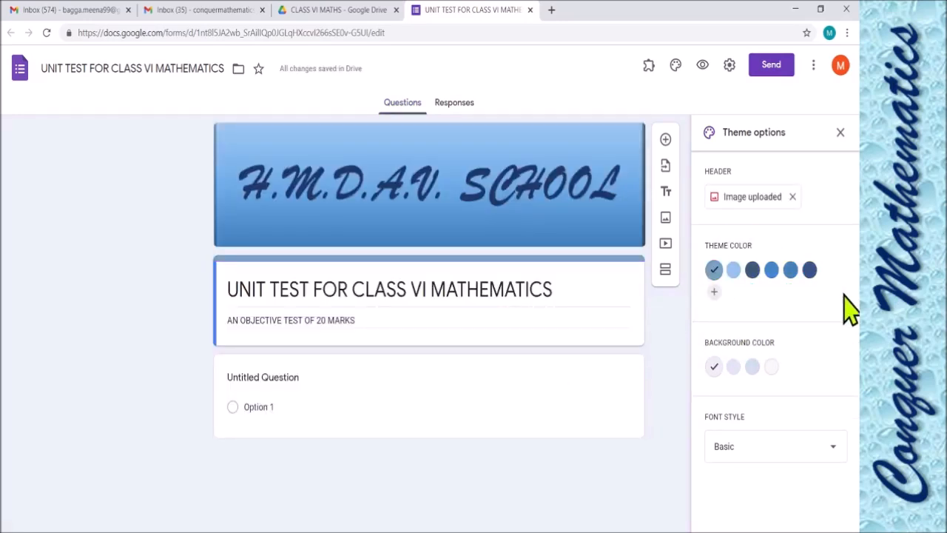
click(714, 293)
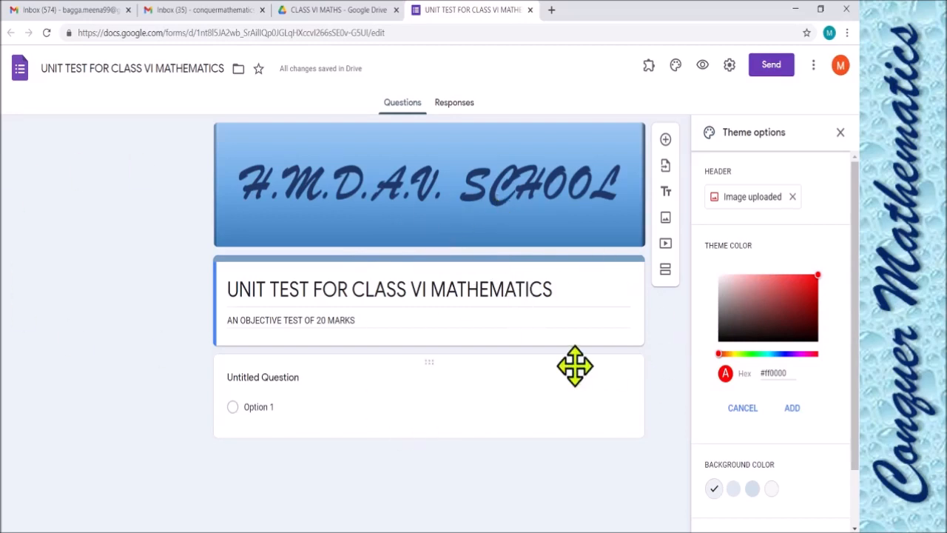
click(747, 411)
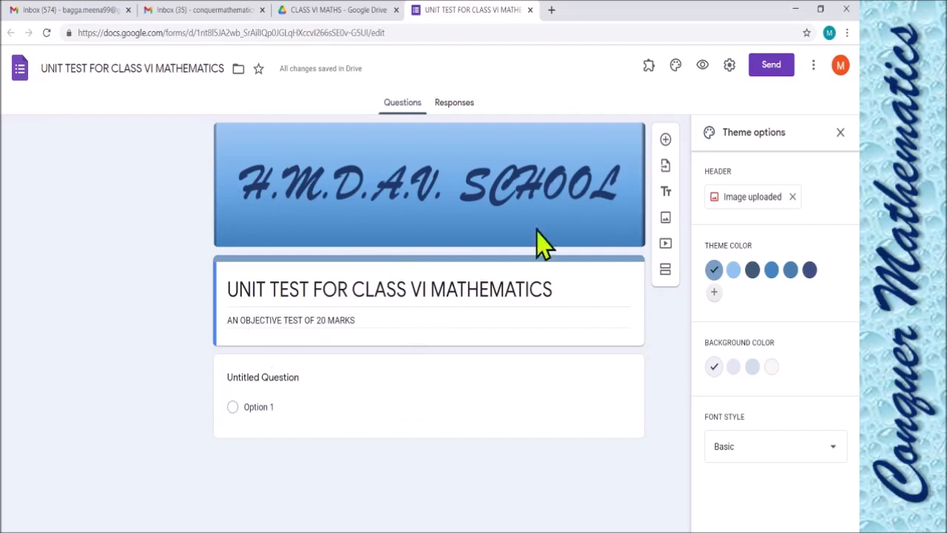
click(841, 133)
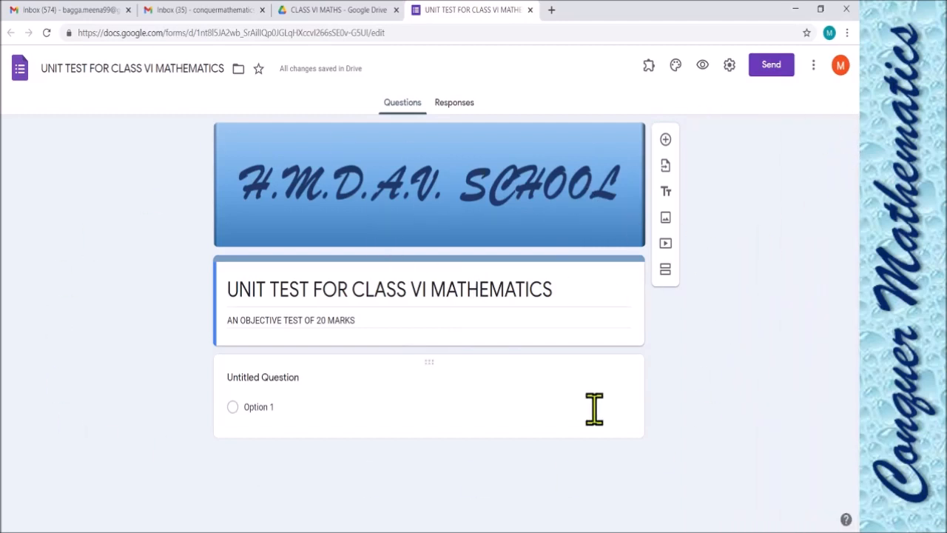
click(675, 65)
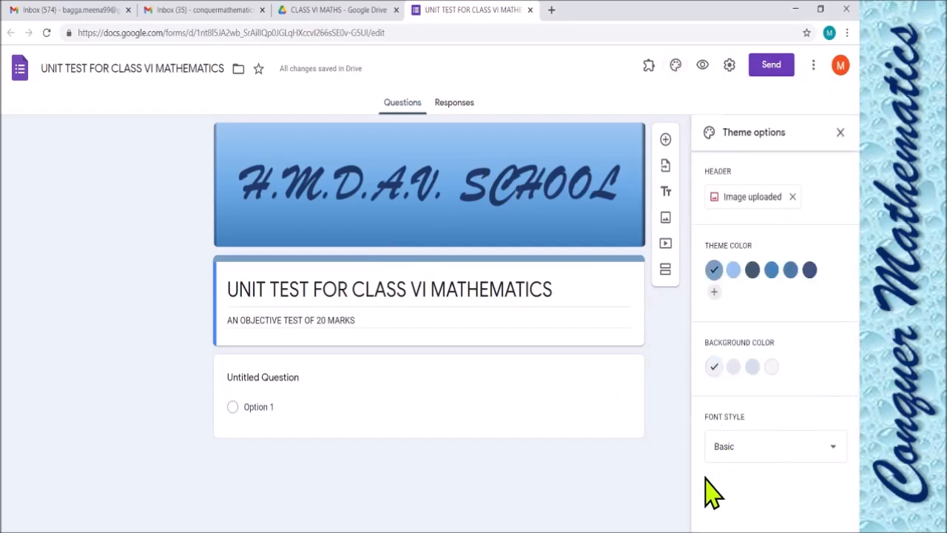
click(676, 65)
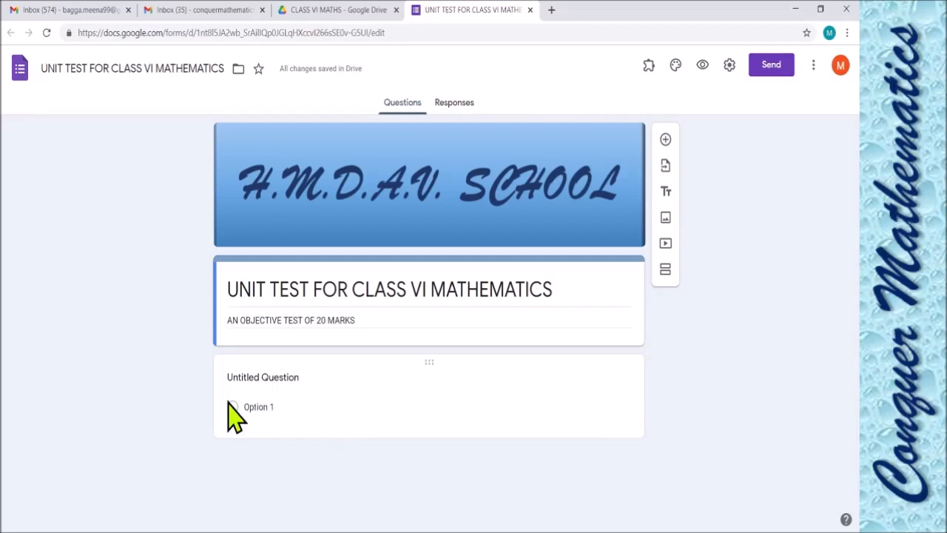
Step: Replace the first question's placeholder text with "ROLL NUMBER :" as a short-answer question
click(292, 378)
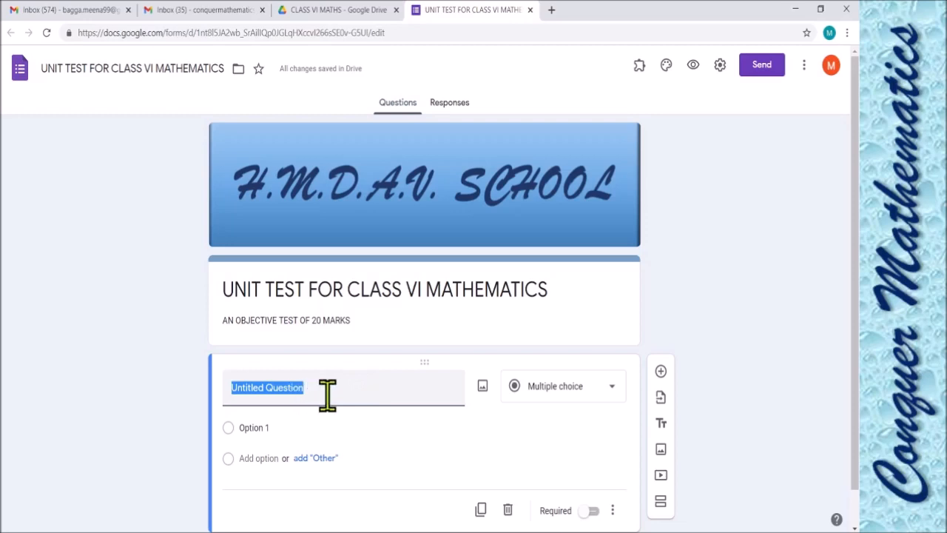
text(r)
key(BackSpace)
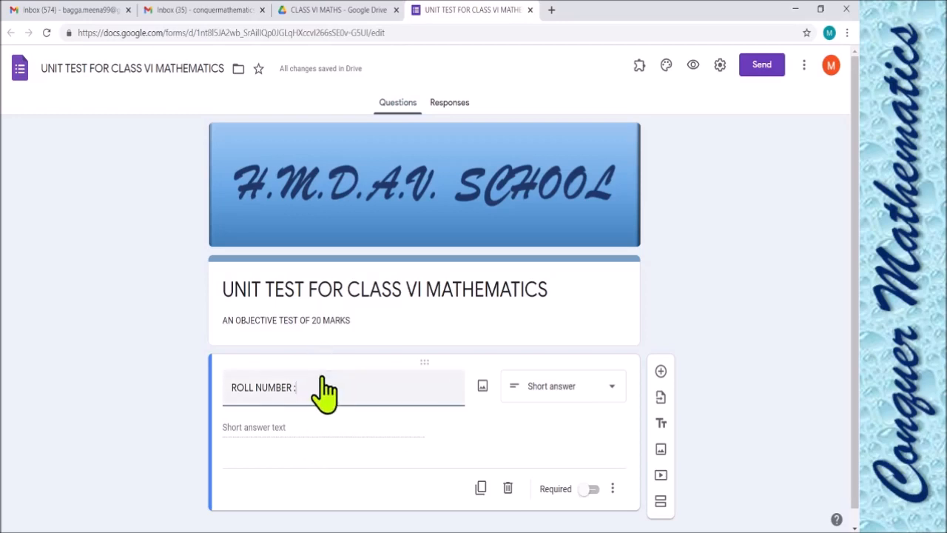
Step: Keep the "ROLL NUMBER :" question as a short answer and make it required
click(613, 388)
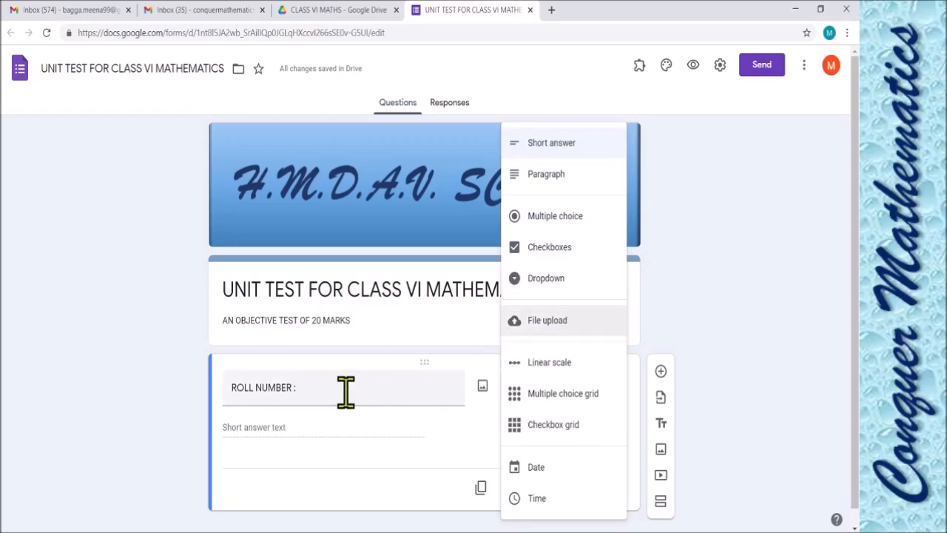
click(448, 450)
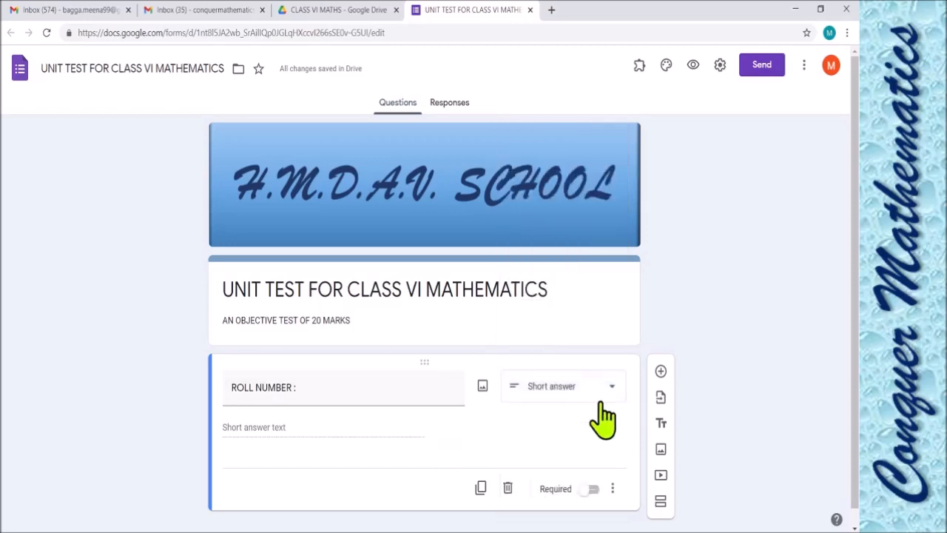
scroll(601, 404, down, 1)
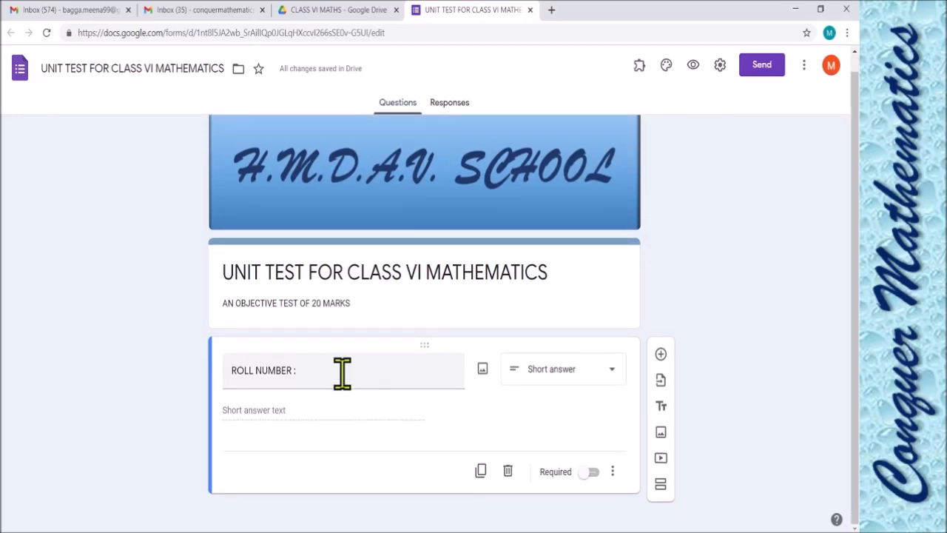
click(595, 473)
Step: Add a second question titled "CLASS :" and set its type to Dropdown
click(660, 355)
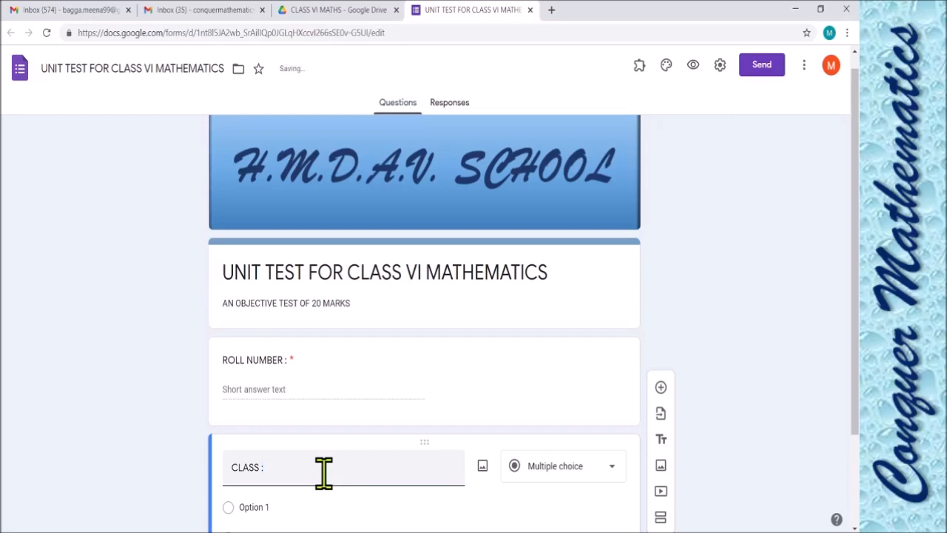
scroll(387, 385, down, 1)
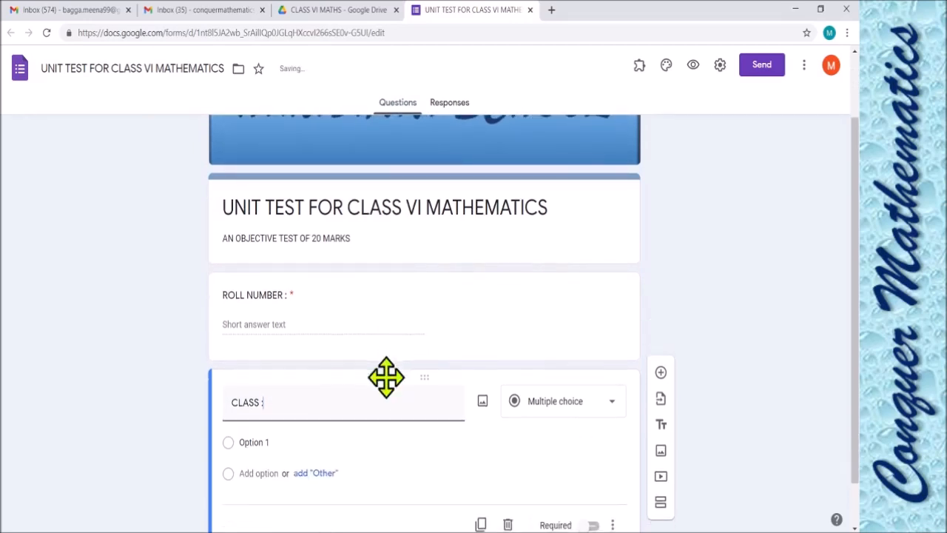
scroll(386, 377, down, 1)
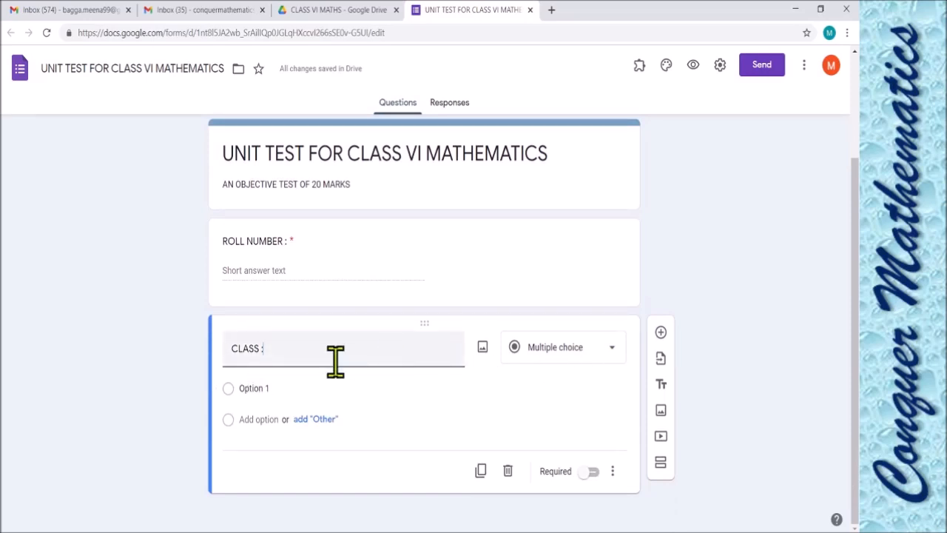
click(611, 362)
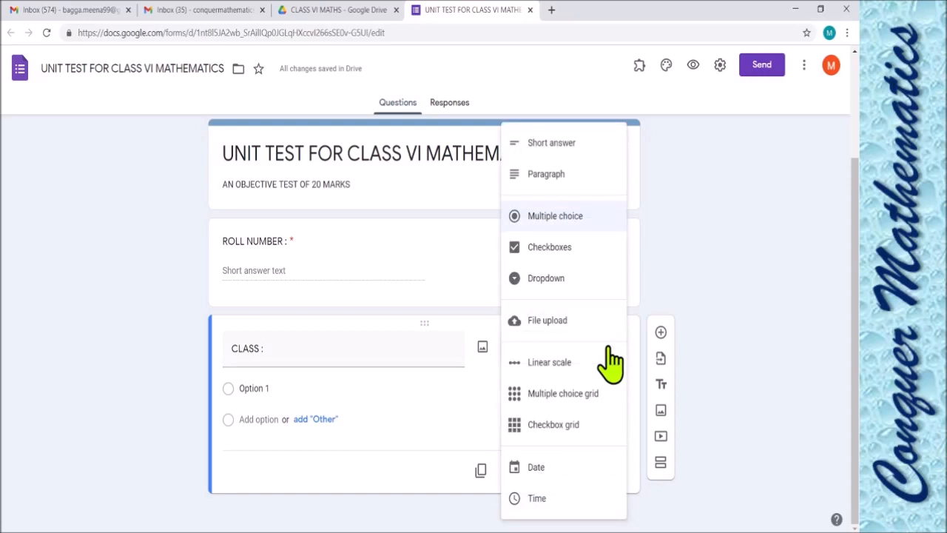
click(603, 280)
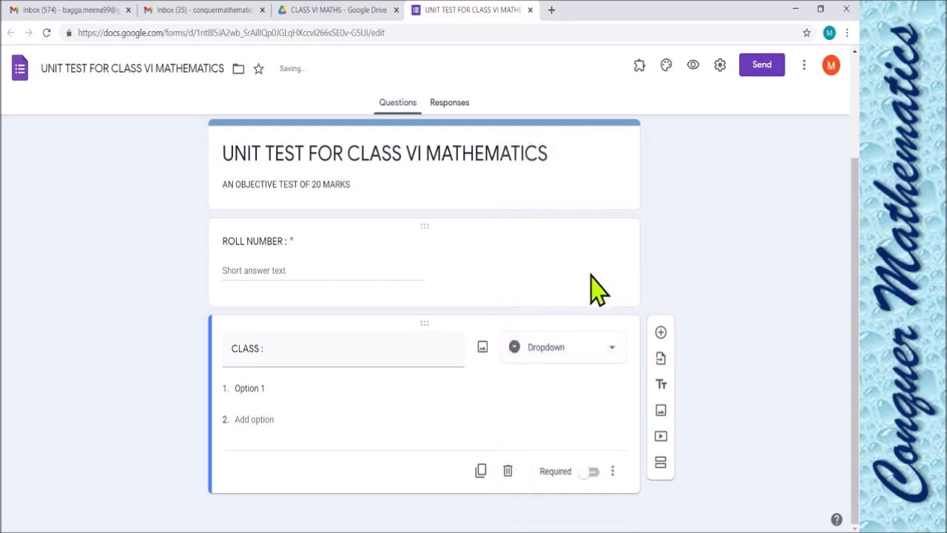
Step: Give the CLASS question the options "VI A" and "VI B" and make it required
click(251, 390)
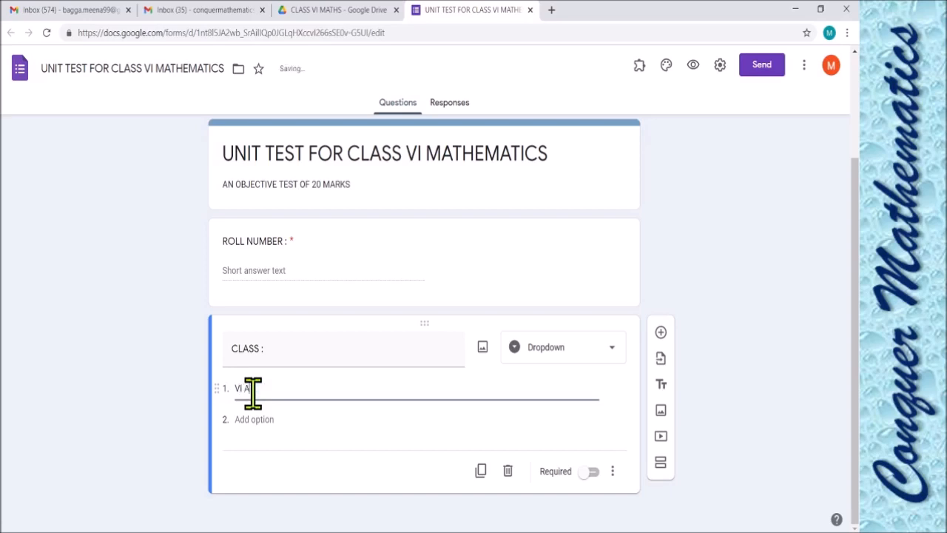
text(VI A)
key(Return)
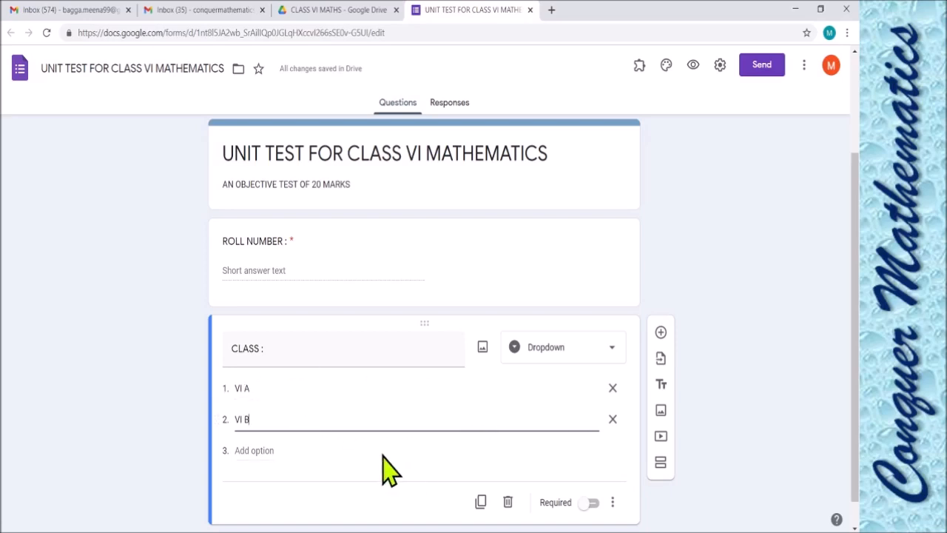
click(593, 503)
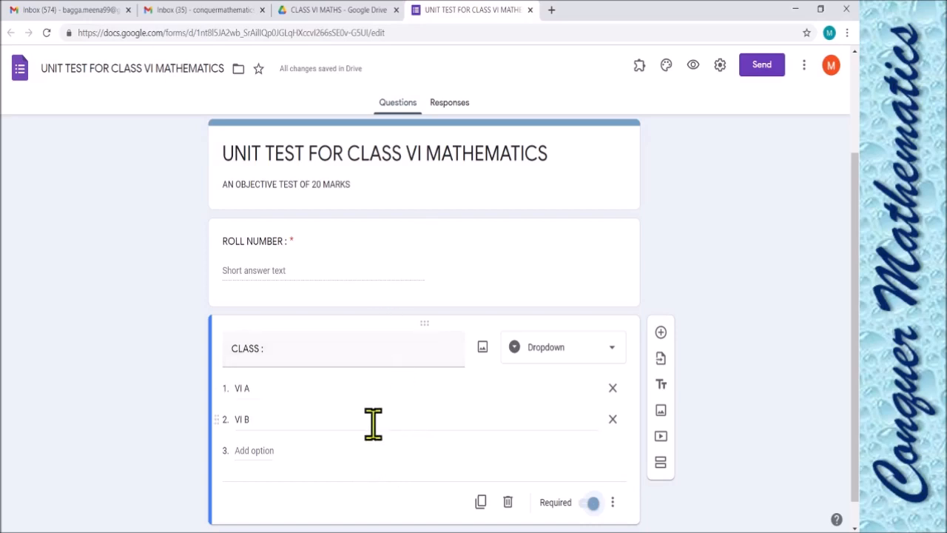
Step: Add a required short-answer question titled "NAME :" below the CLASS question
scroll(407, 426, down, 1)
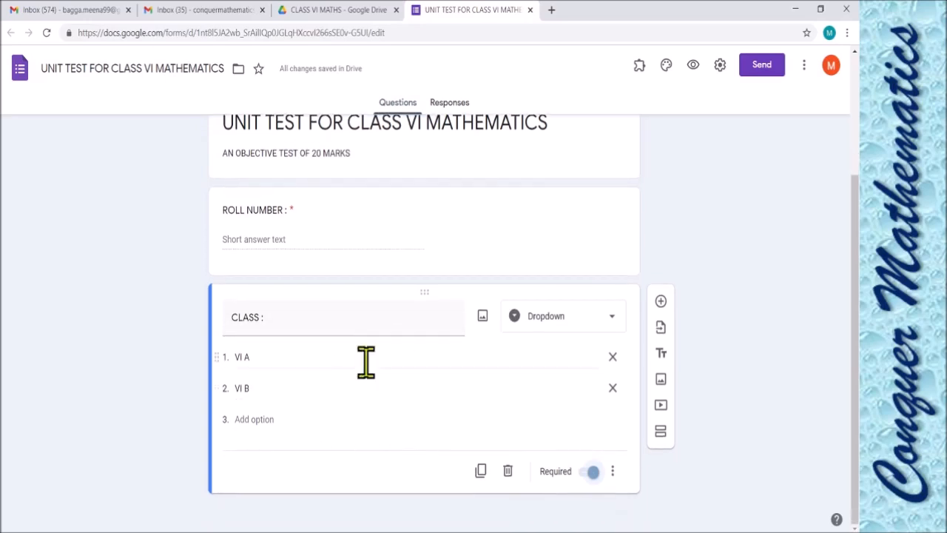
click(661, 303)
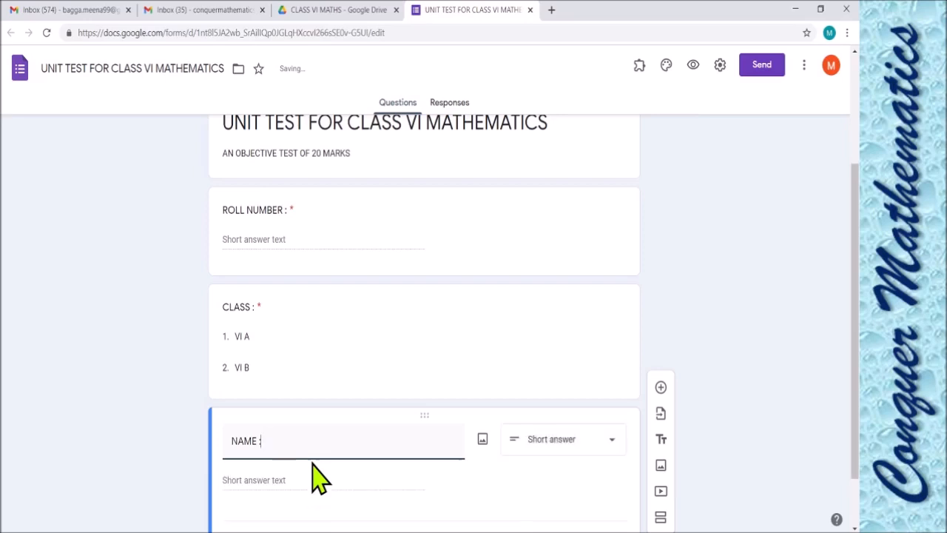
scroll(460, 447, down, 1)
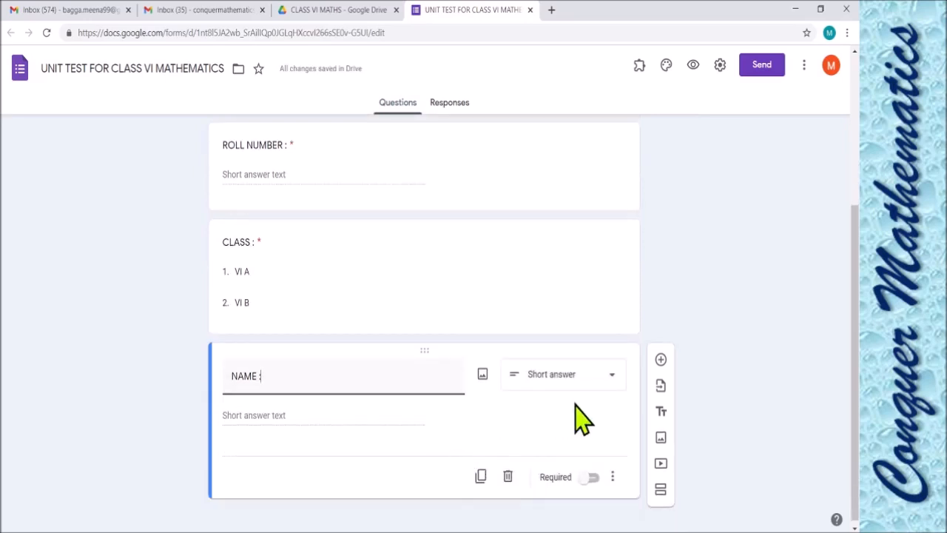
click(592, 477)
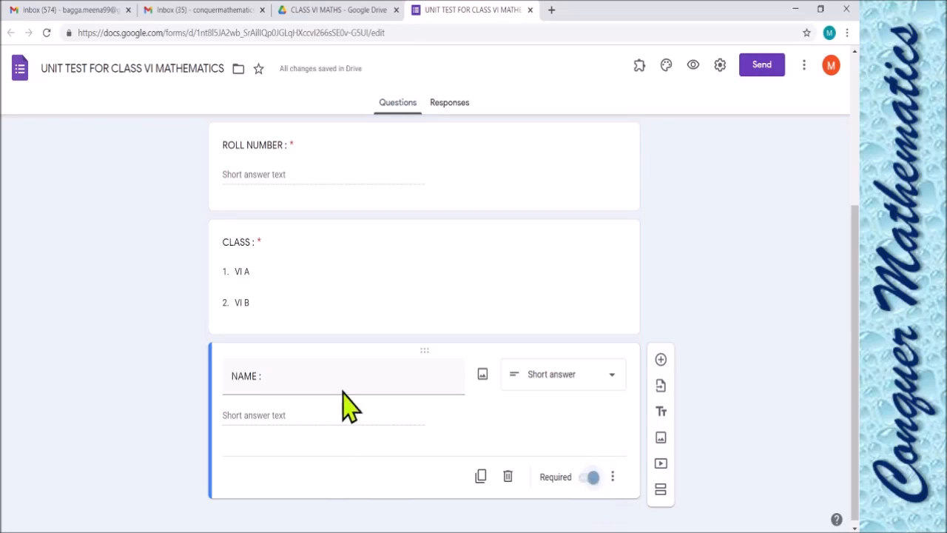
Step: In the form's general settings, turn email address collection on and off again, and limit respondents to 1 response
scroll(385, 365, up, 1)
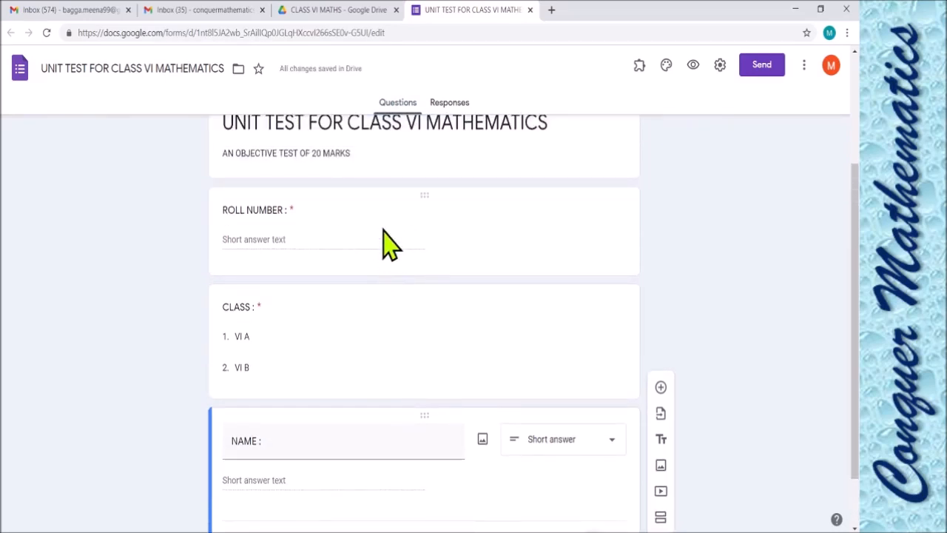
scroll(387, 296, up, 1)
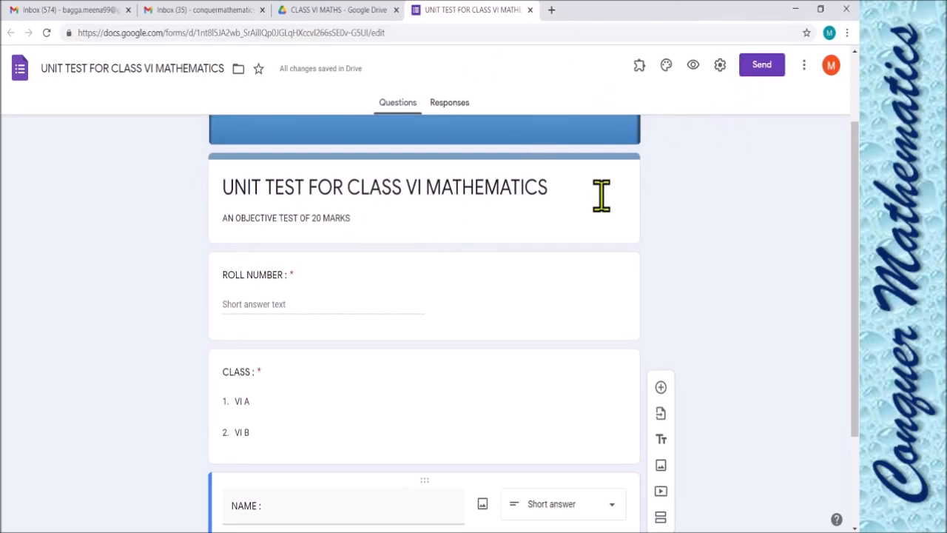
click(719, 67)
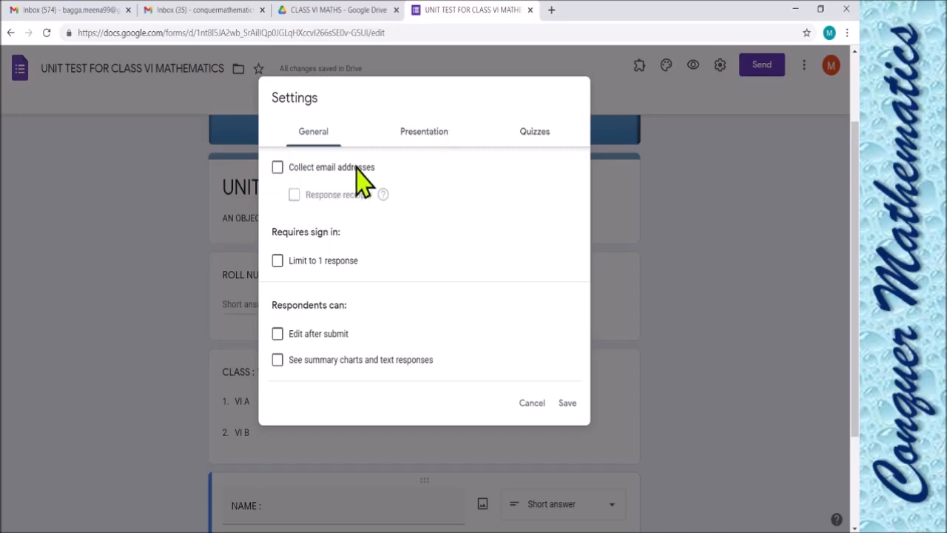
click(277, 169)
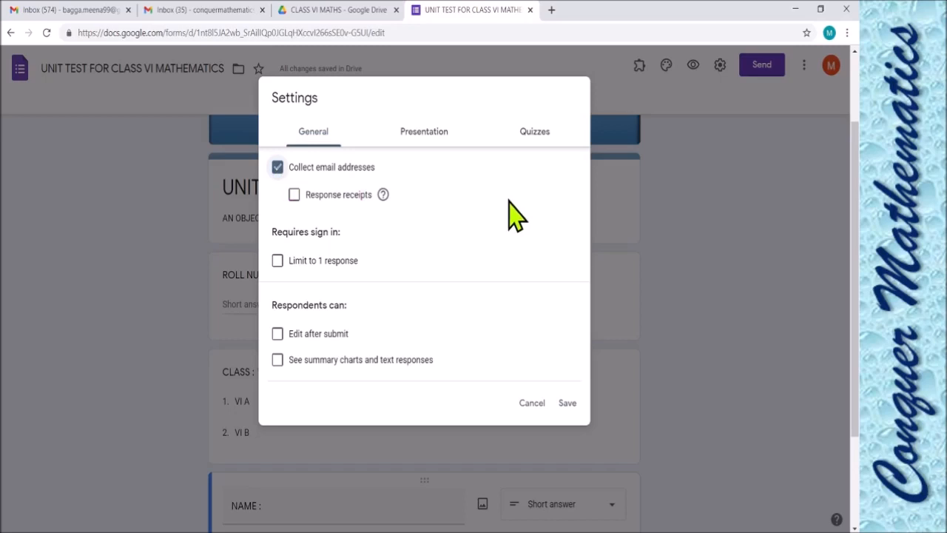
click(278, 169)
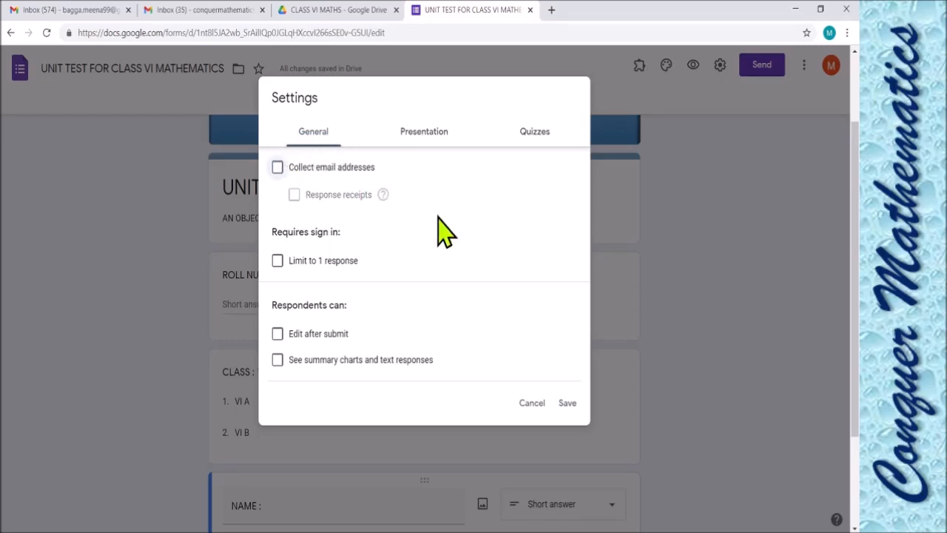
click(277, 261)
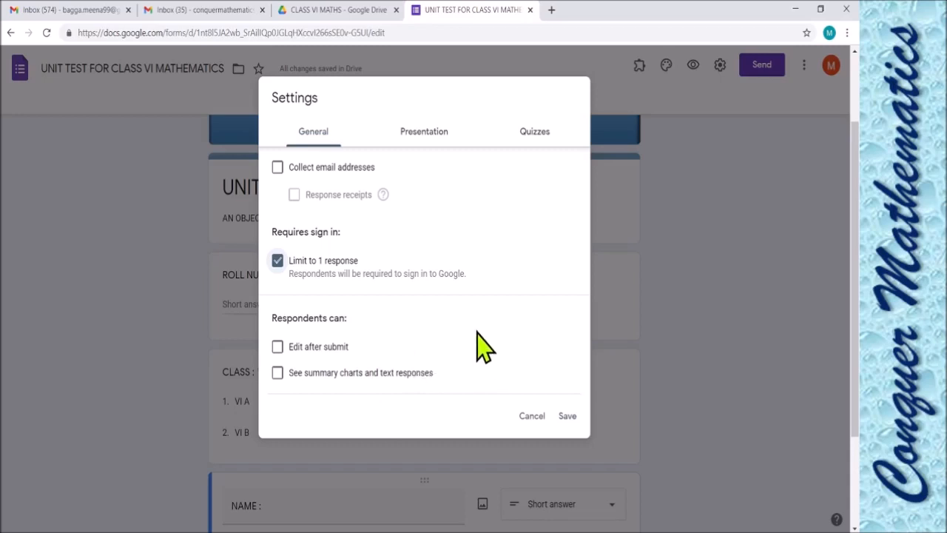
Step: Set the form's confirmation message to "YOUR RESPONSE IS SUBMITTED." in the presentation settings
click(423, 138)
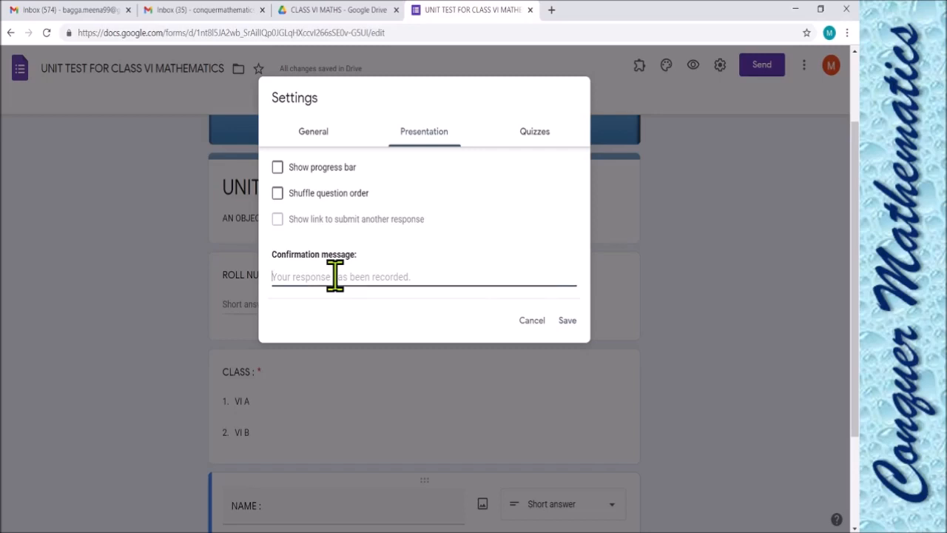
text(YO)
text(UR)
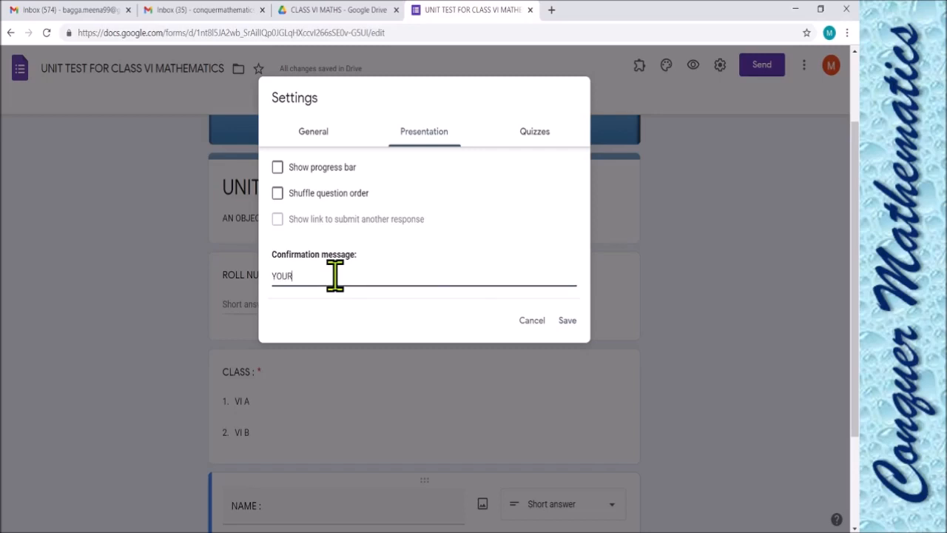
text( RESPONSE ES SUBMITTED.)
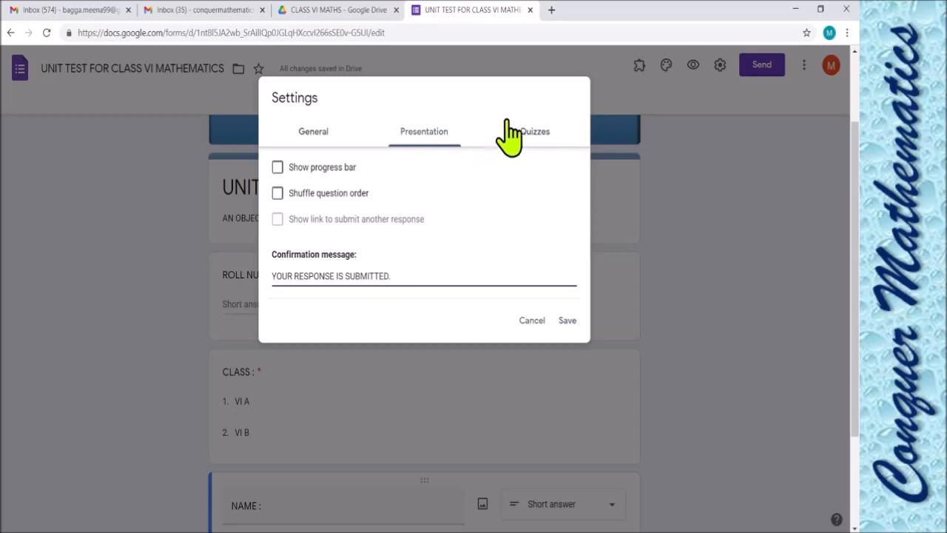
Step: Make the form a quiz with grades released later, after manual review, and save the settings
click(544, 132)
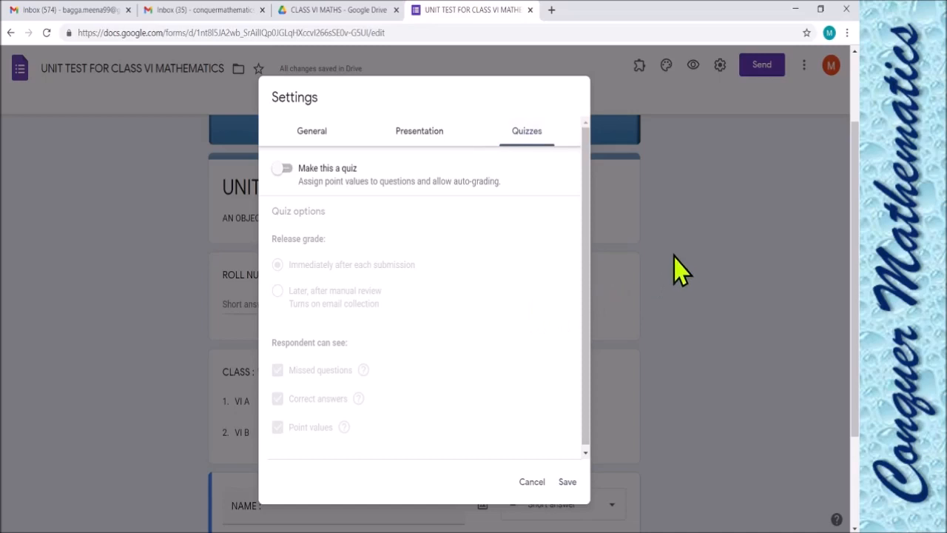
click(287, 170)
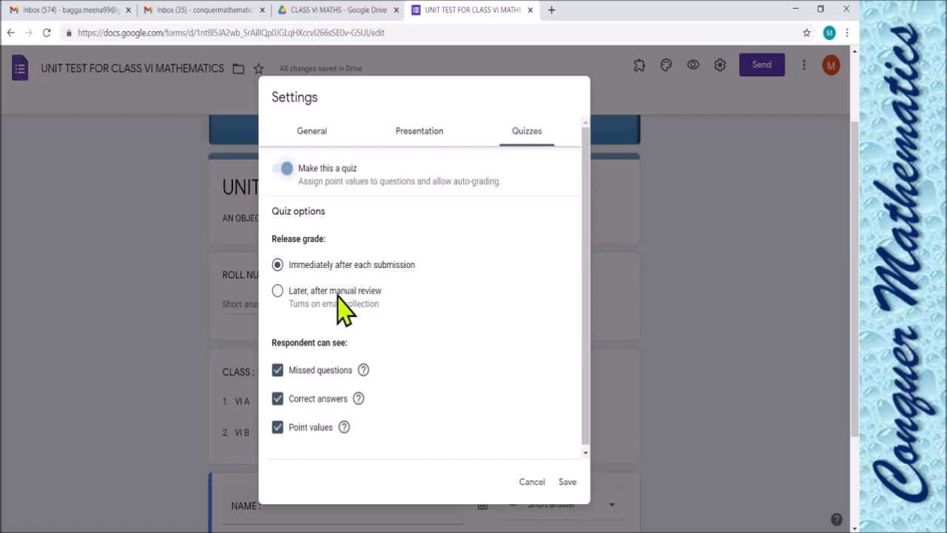
click(277, 291)
click(567, 482)
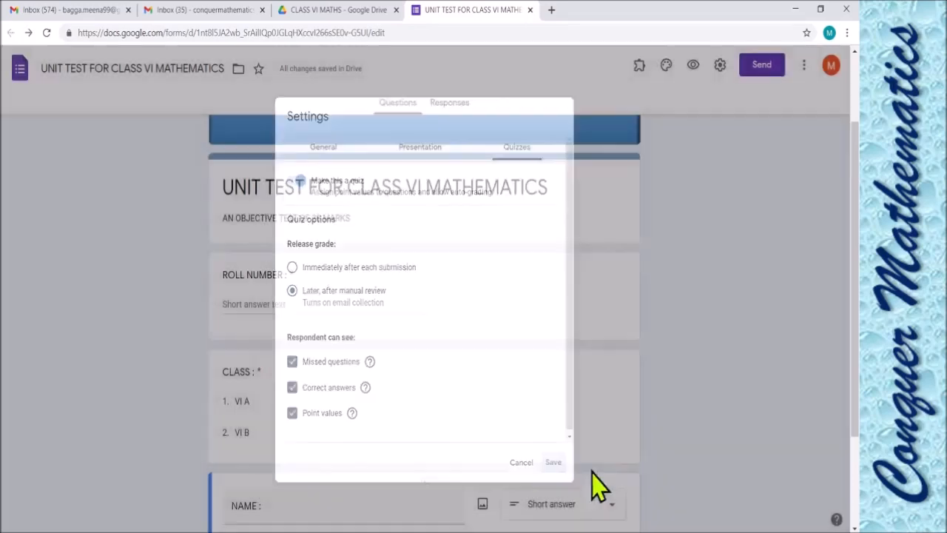
Step: Add a new section after the NAME question and title it "MULTIPLE CHOICE QUESTIONS"
scroll(514, 296, down, 3)
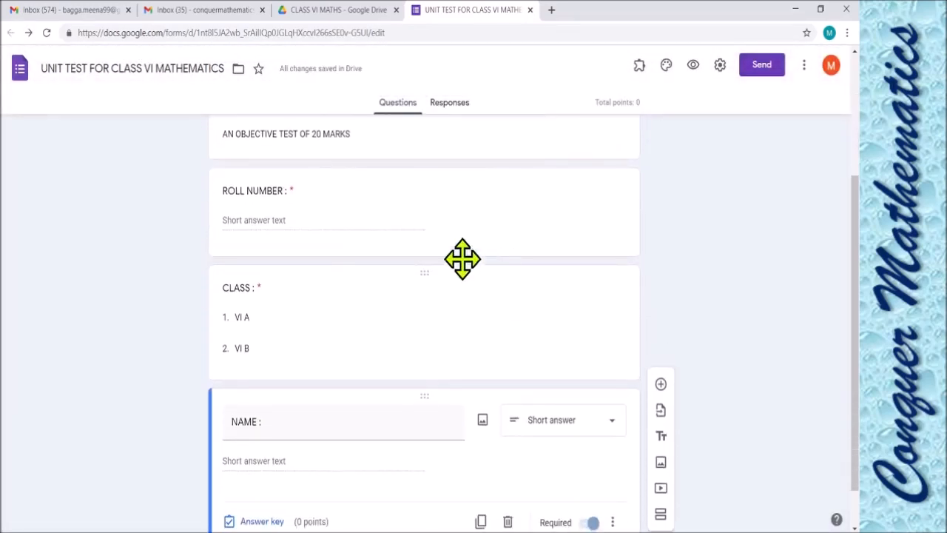
scroll(380, 296, up, 2)
scroll(349, 343, down, 3)
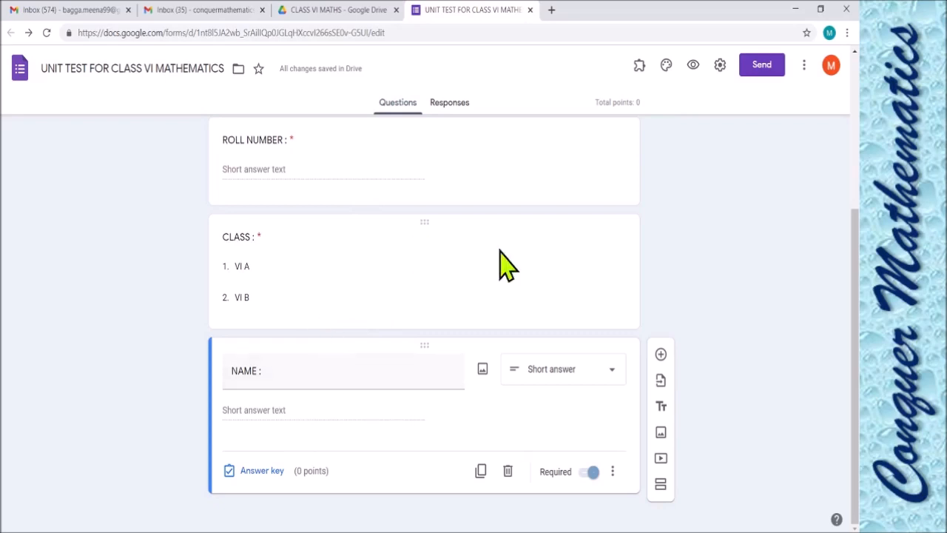
click(659, 485)
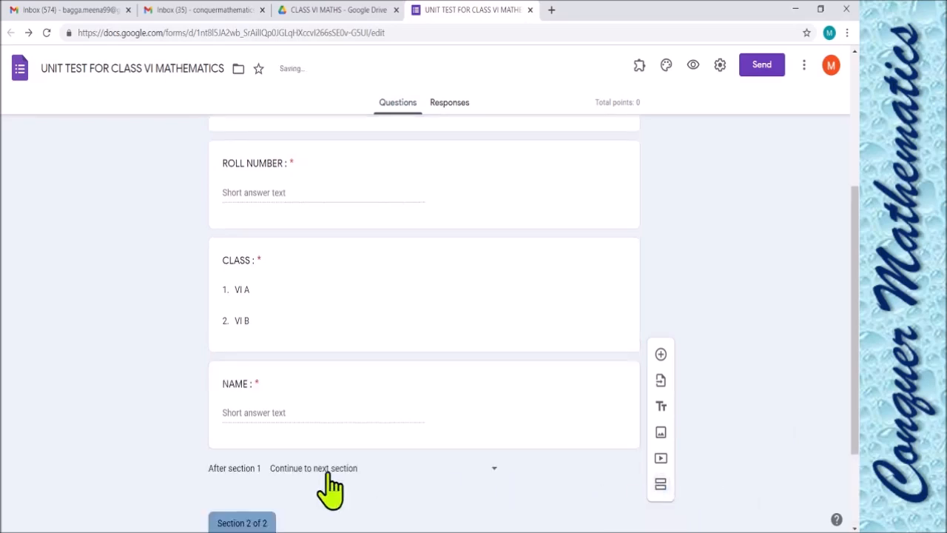
click(297, 434)
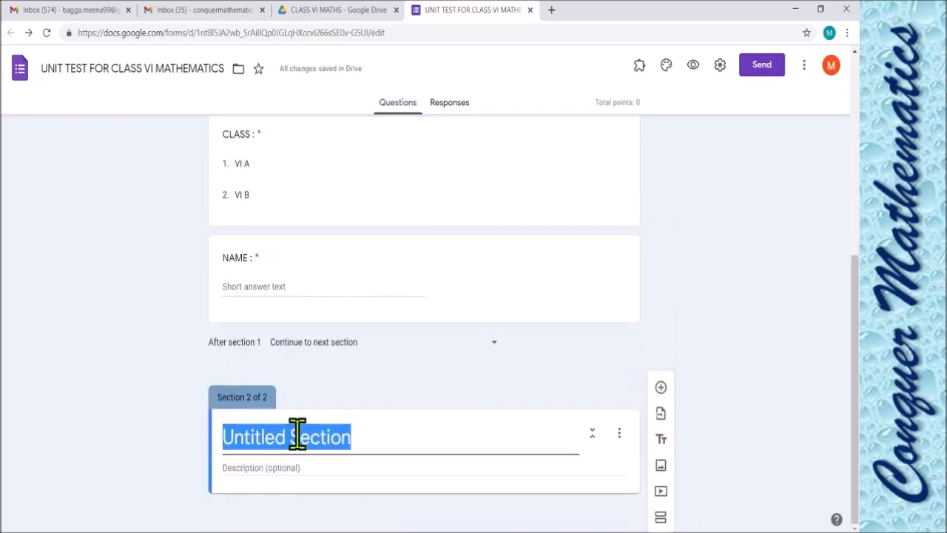
text(MU)
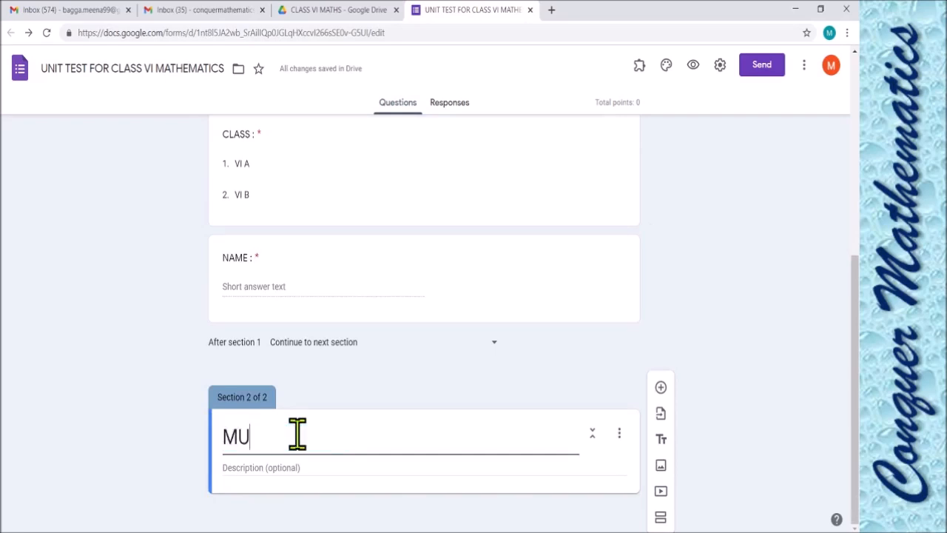
text(LTIP)
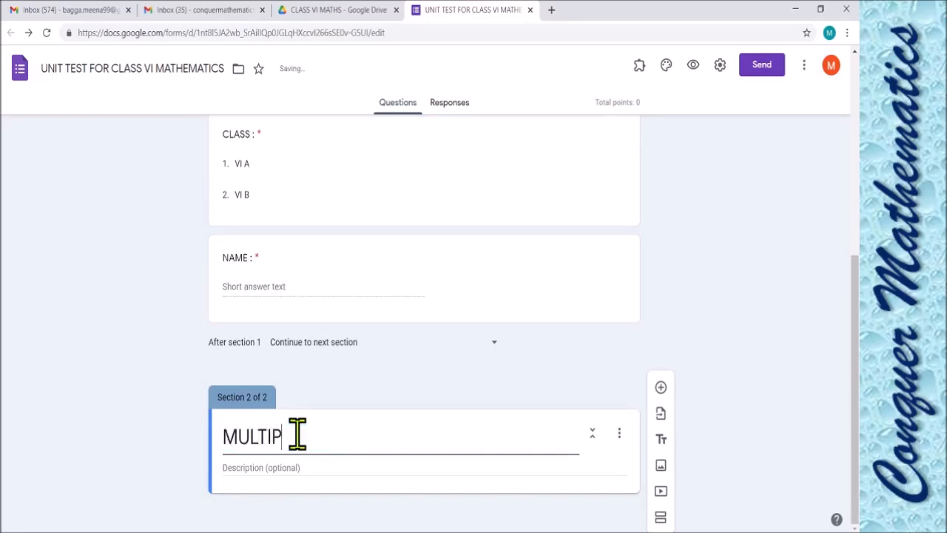
text(LE CHOI)
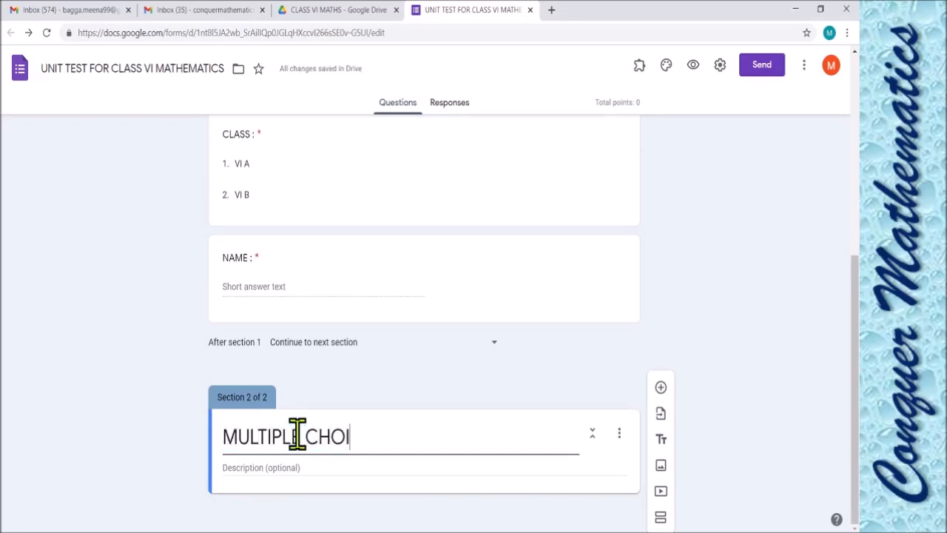
text(CE QU)
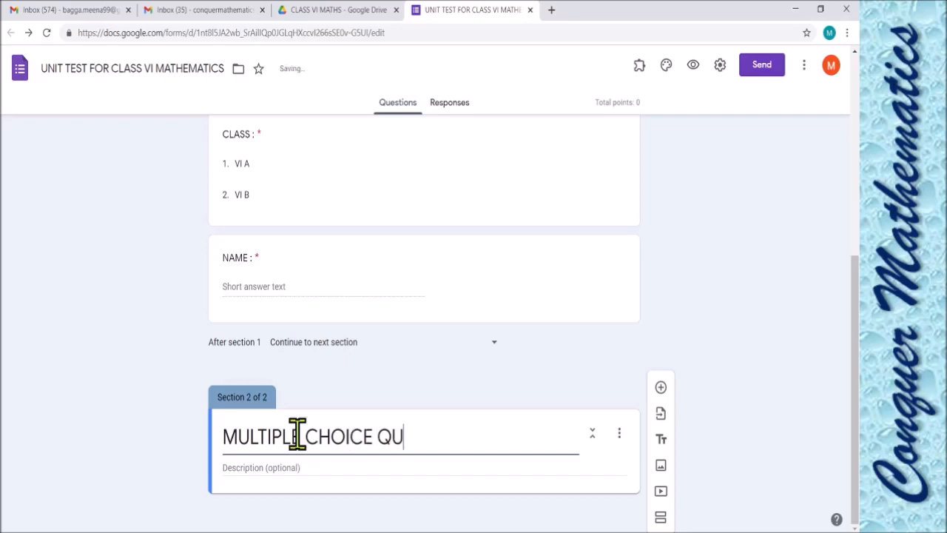
text(ESTIONS)
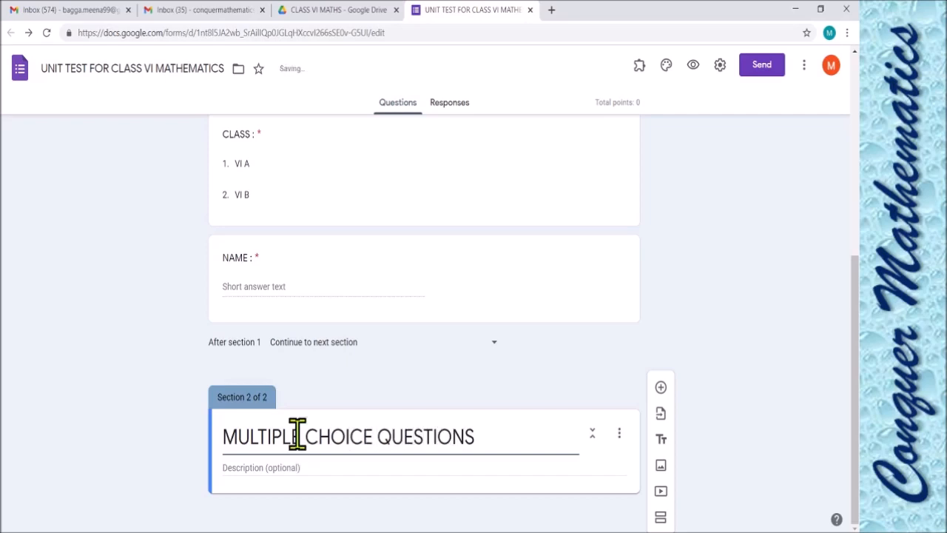
Step: Set the new section's description to "CHOOSE ONE CORRECT ANSWER."
click(288, 462)
text(CHOO)
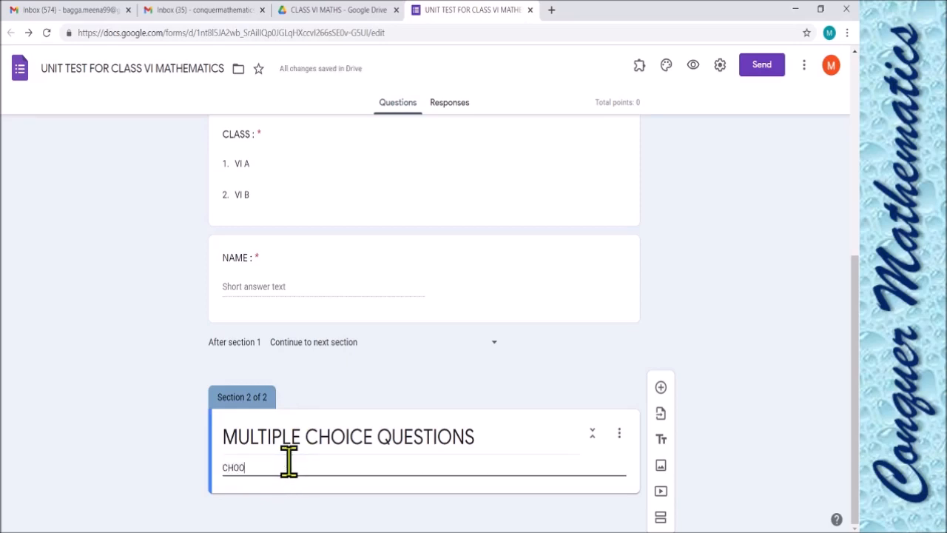
text(SE ONE)
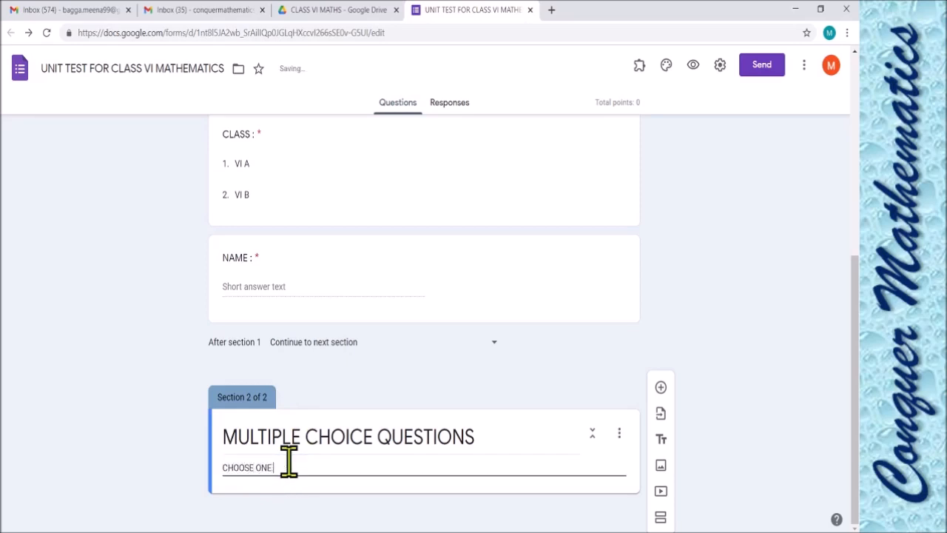
text( CORRECT ANSWER.)
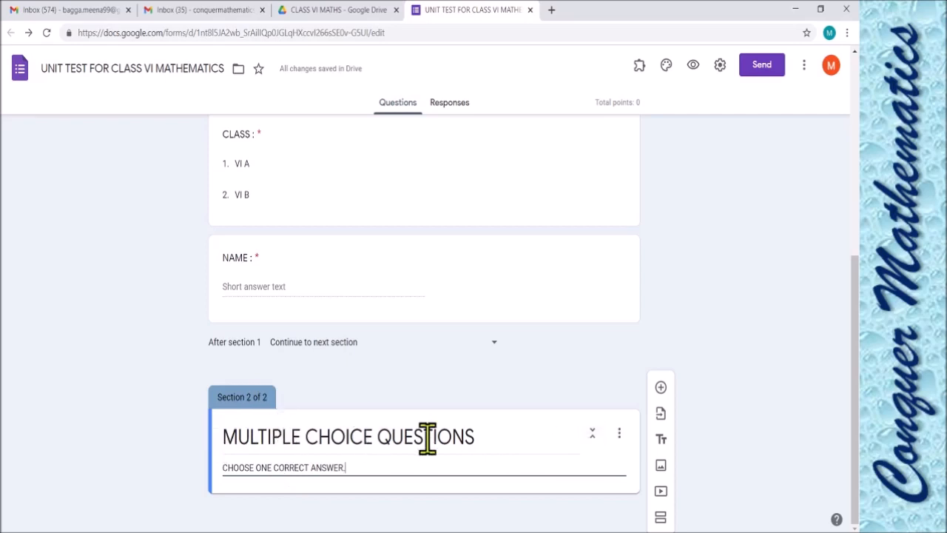
Step: Add a multiple-choice question reading "What is the value of (-542)+250 +230 ?" to the MULTIPLE CHOICE QUESTIONS section
click(661, 386)
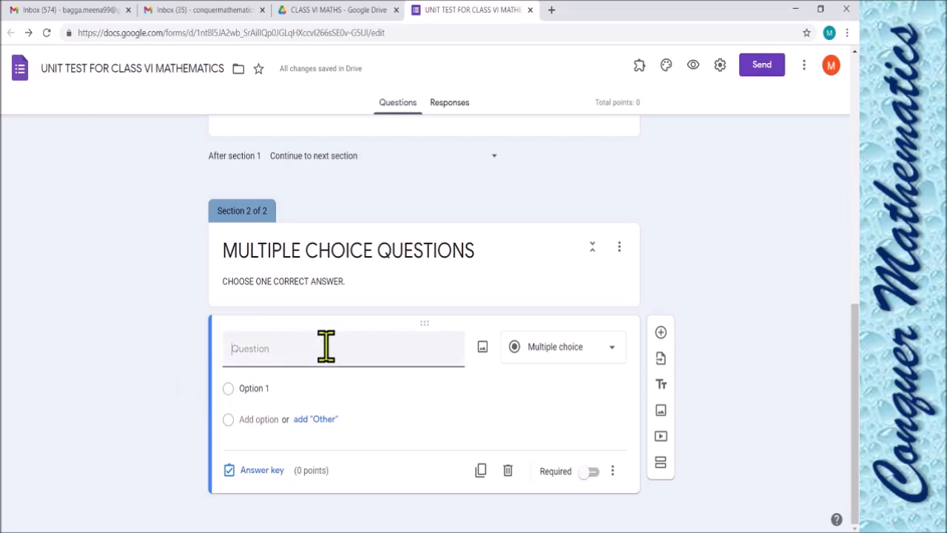
text(What is the va)
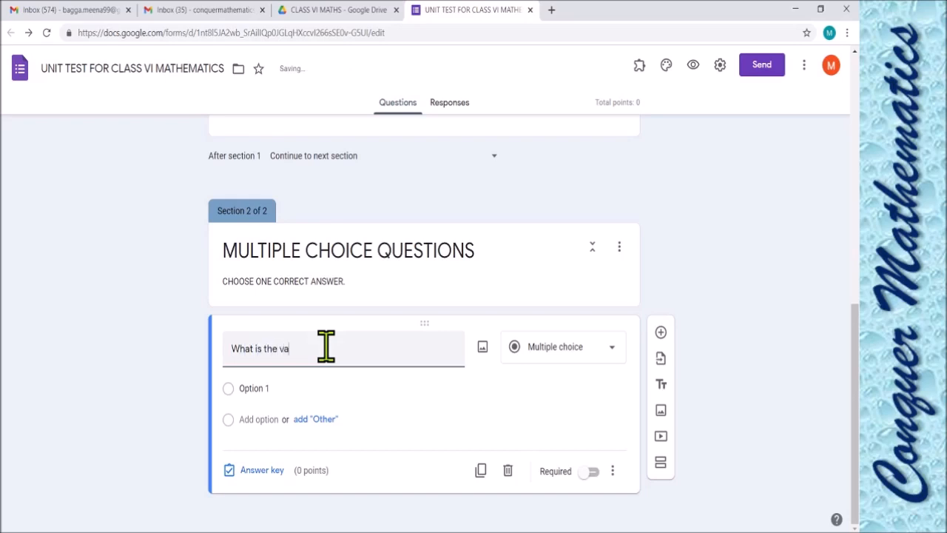
text(lue of ()
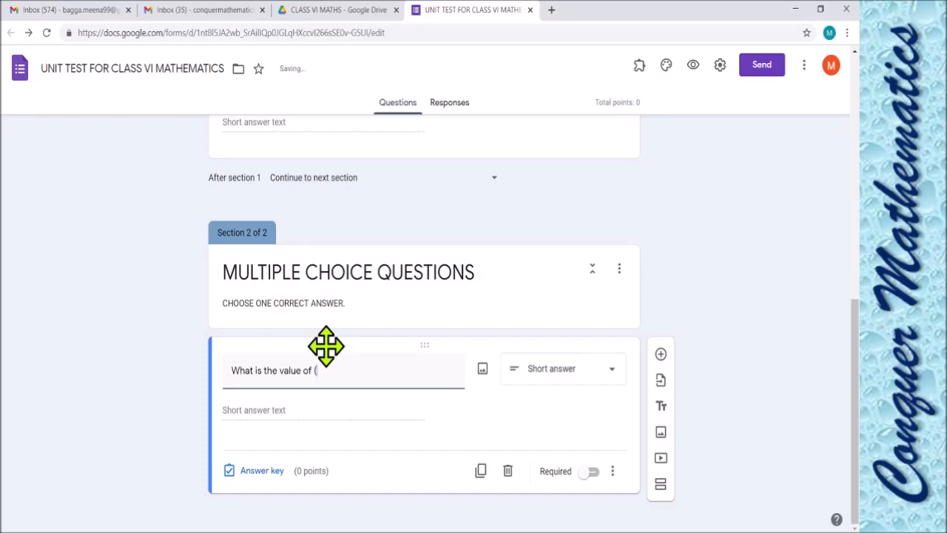
text(-542)+250)
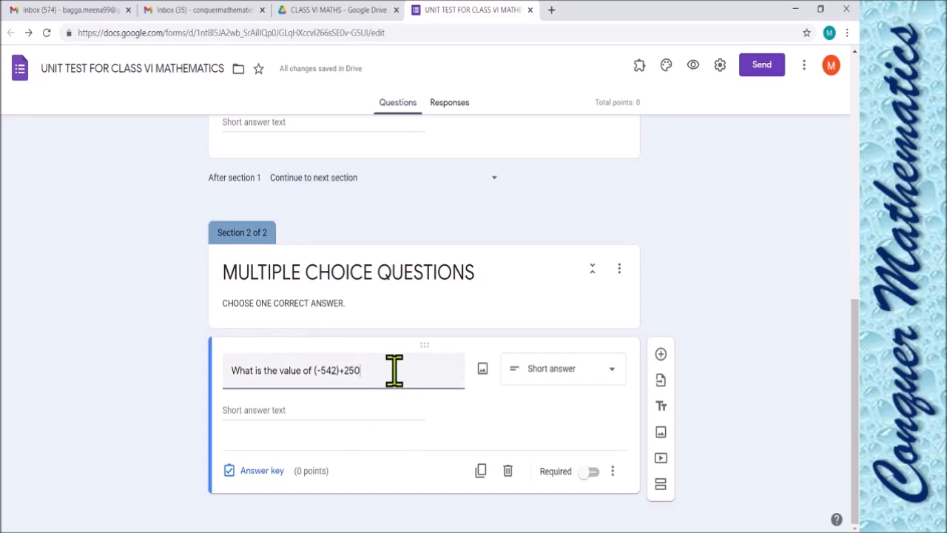
text(?)
key(BackSpace)
key(BackSpace)
text(+230)
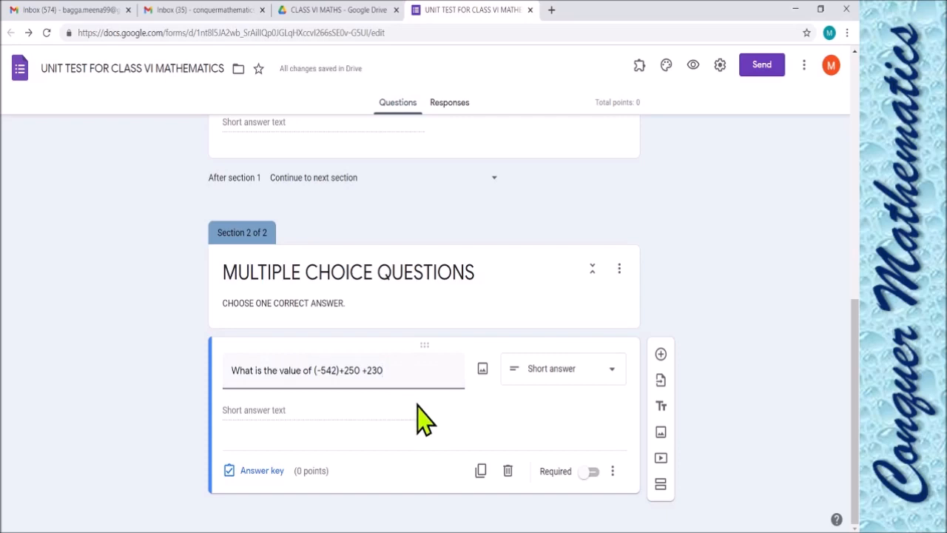
text(?)
click(616, 378)
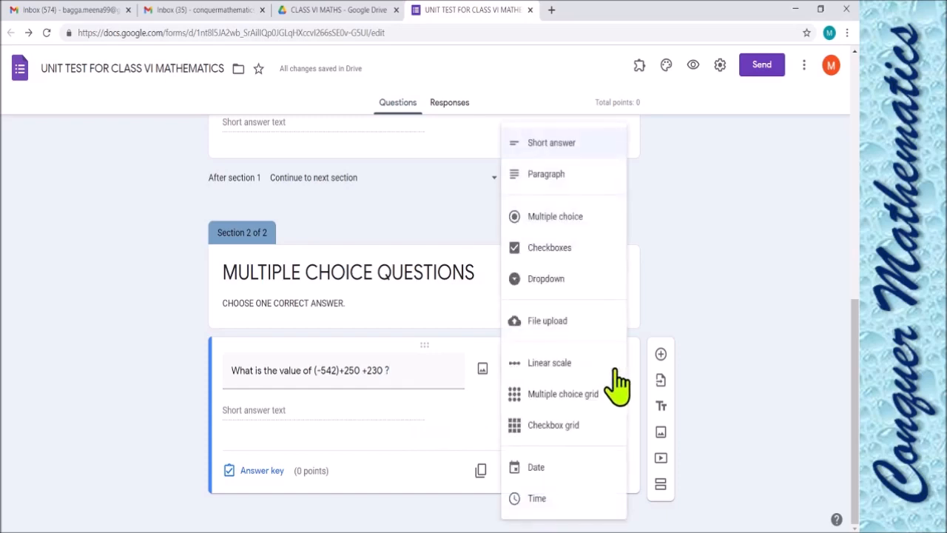
click(586, 220)
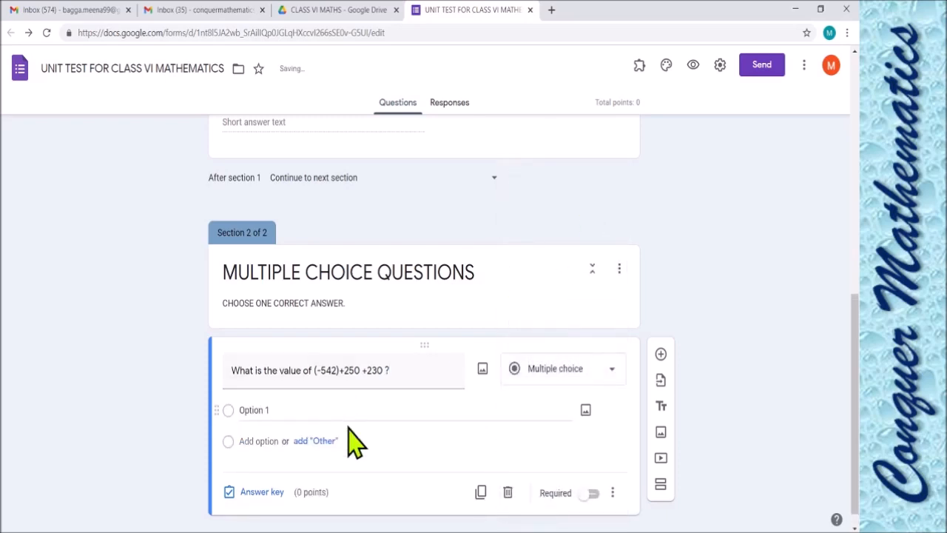
Step: Give the question four answer options: -52, 52, -62 and +62
scroll(296, 439, down, 1)
click(257, 387)
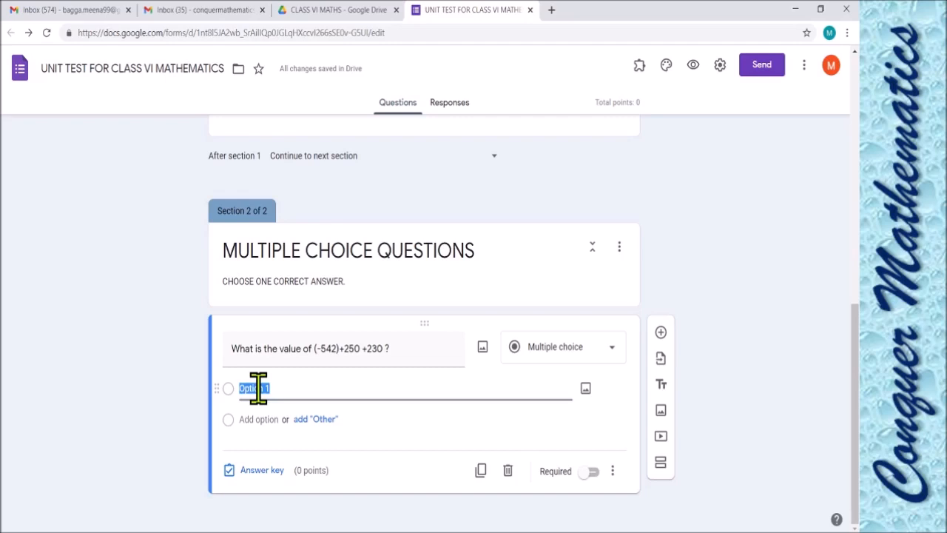
key(BackSpace)
text(-52)
key(Return)
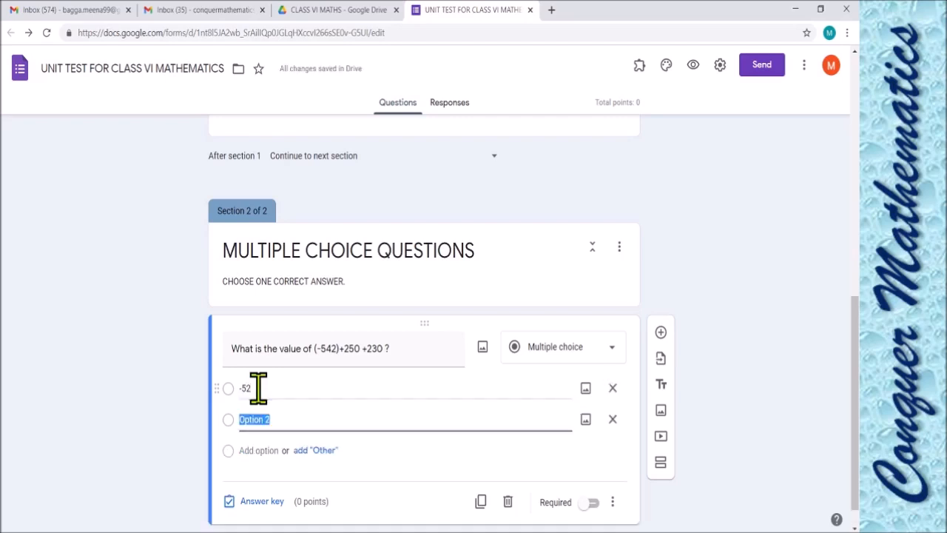
text(52)
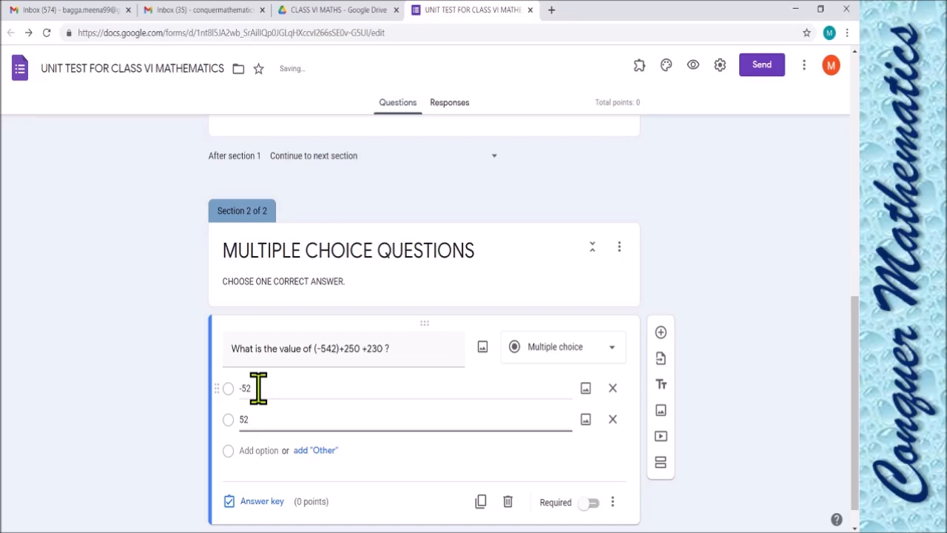
key(Return)
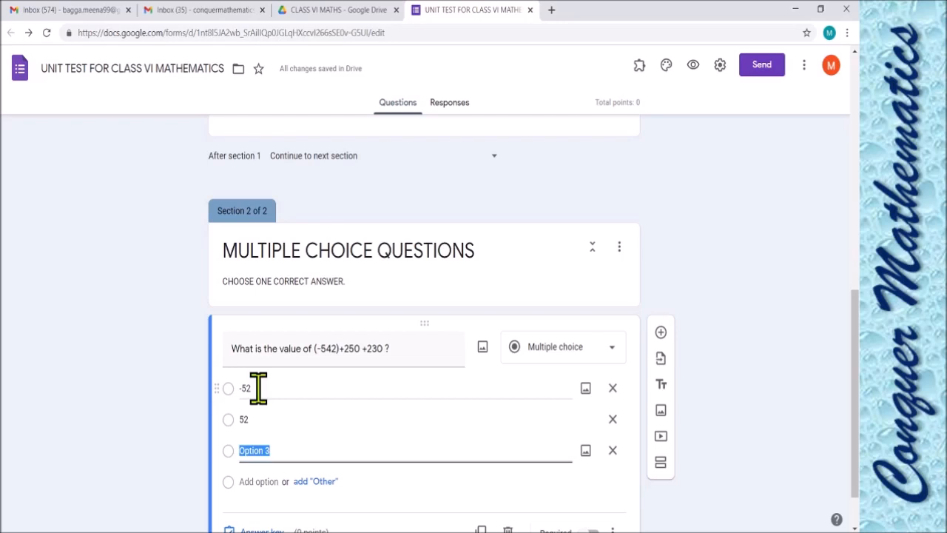
key(BackSpace)
text(-62)
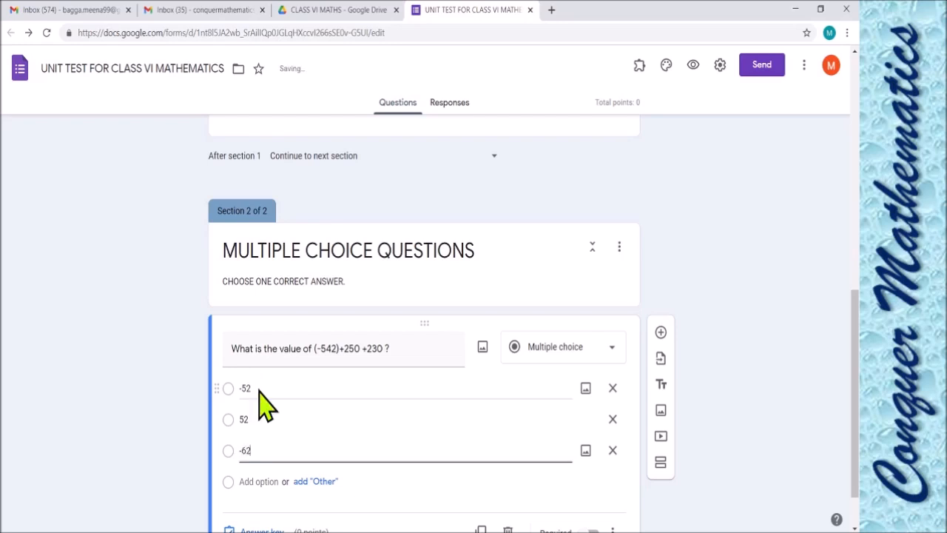
key(Return)
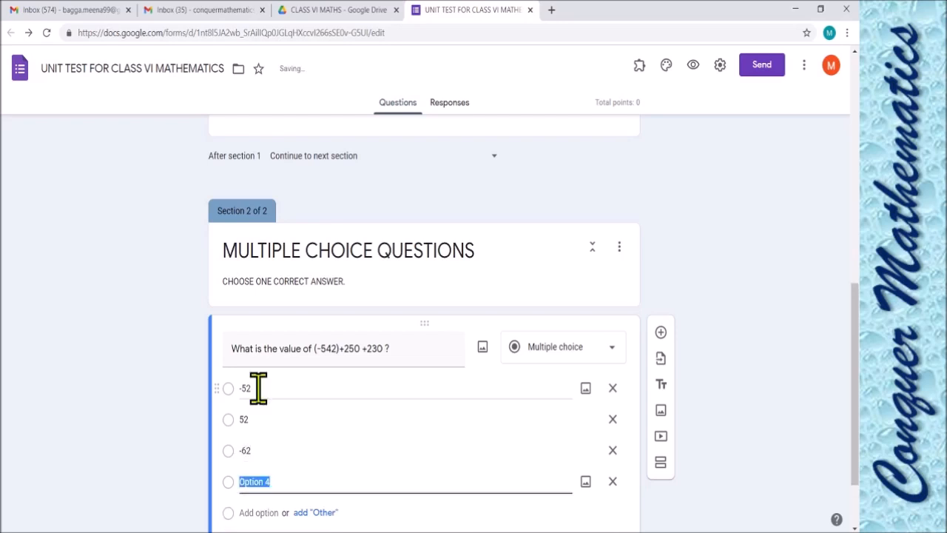
text(+62)
scroll(412, 417, down, 2)
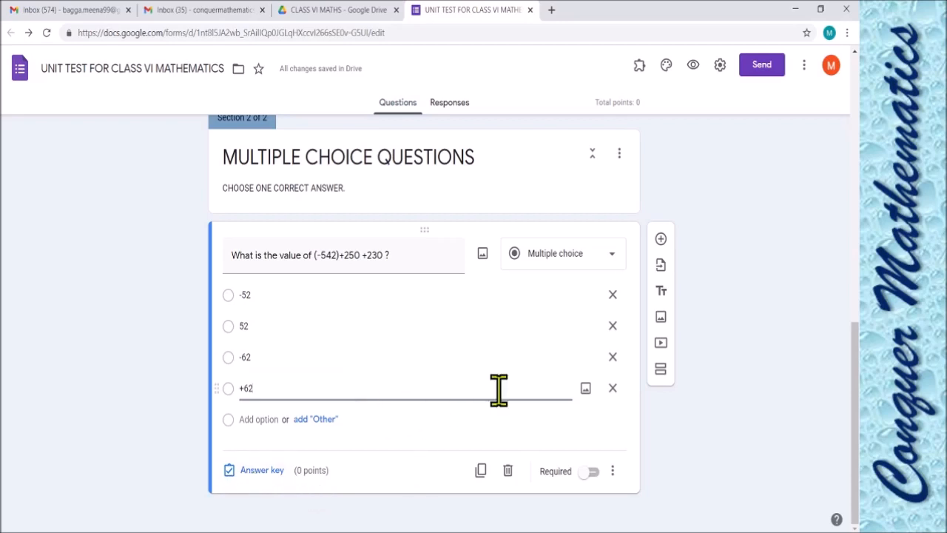
Step: In the question's answer key, assign 1 point and mark -62 as the correct answer
click(265, 472)
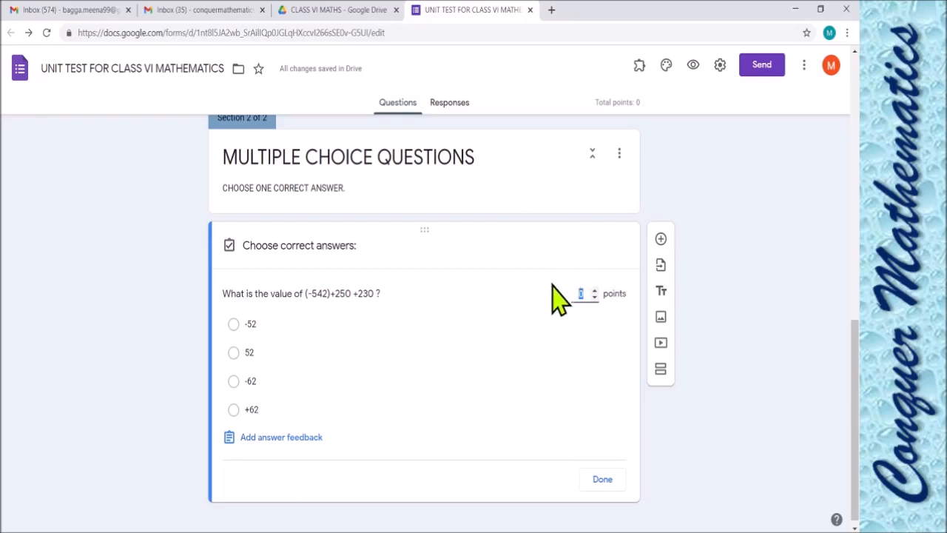
click(594, 290)
click(232, 384)
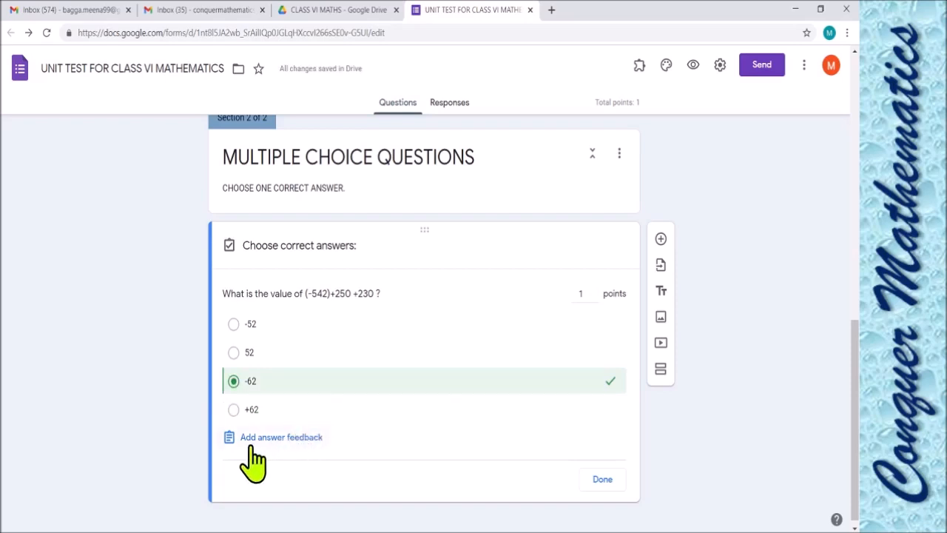
Step: Save answer feedback with "(-542)+250+230=-542+480=-62" for incorrect answers and "Good" for correct answers
click(311, 440)
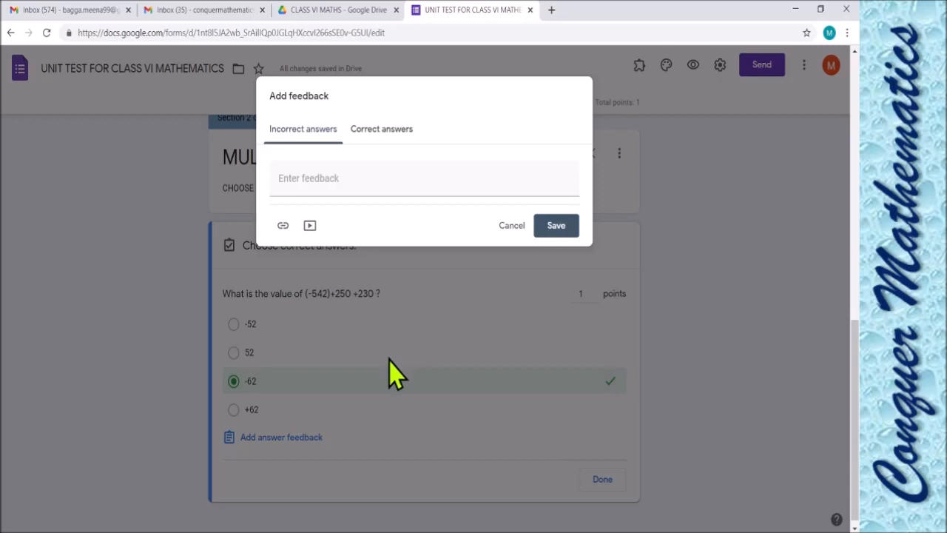
click(318, 178)
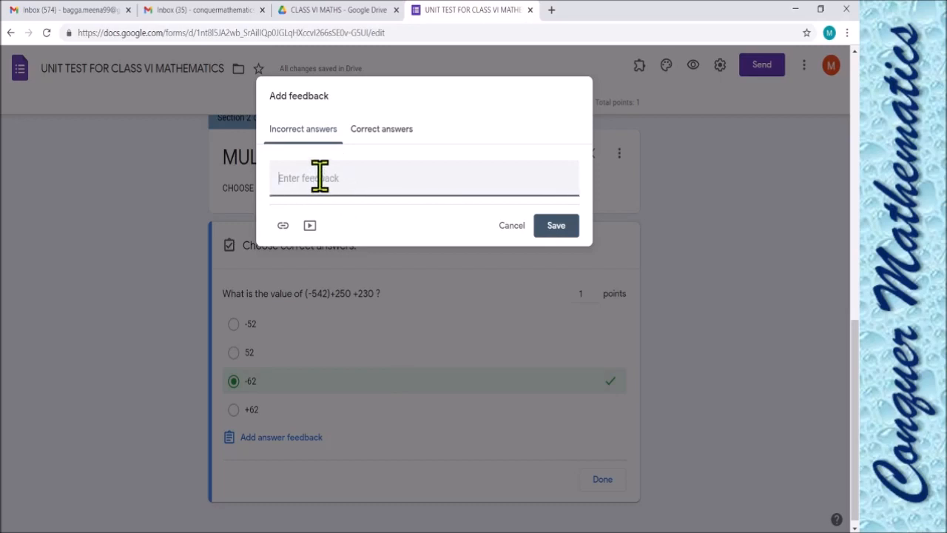
text((-542)+250+230=-542+480=-62)
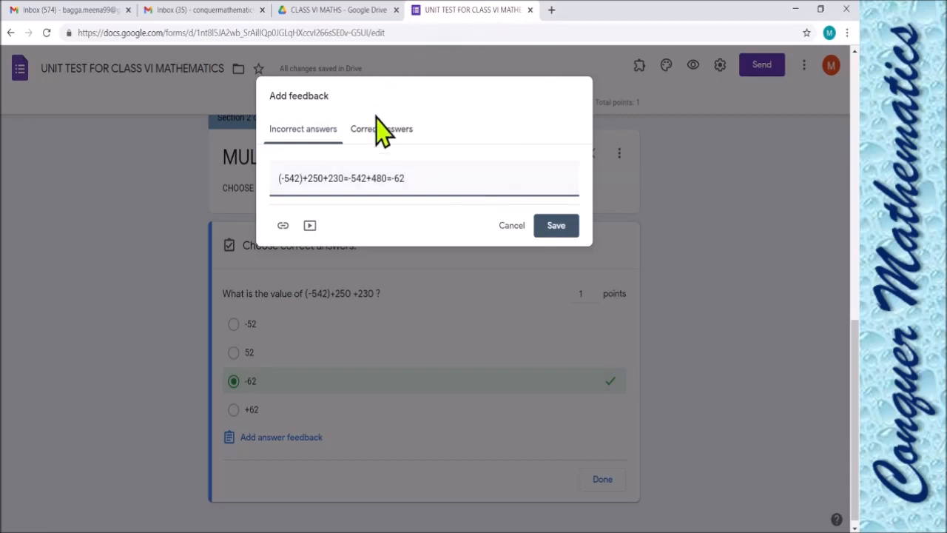
click(380, 137)
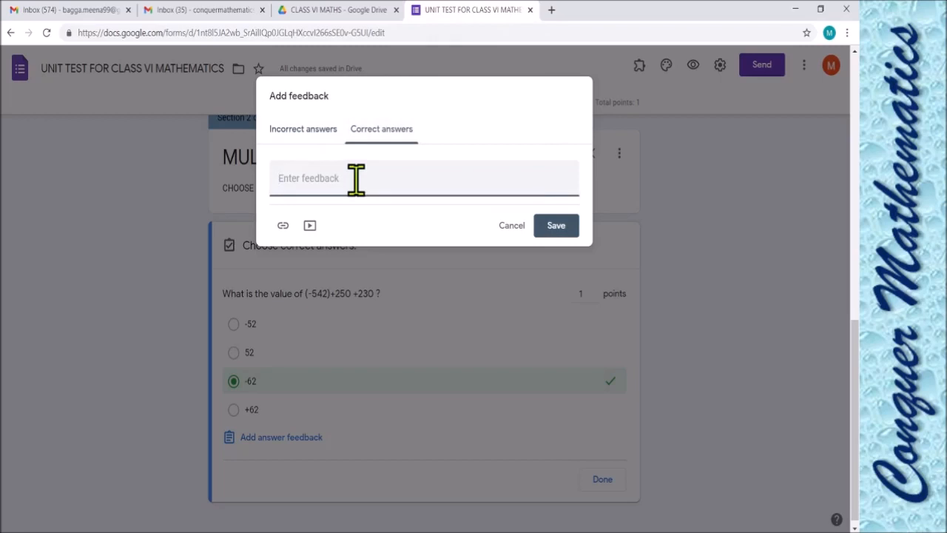
text(Good)
click(563, 228)
scroll(461, 417, down, 1)
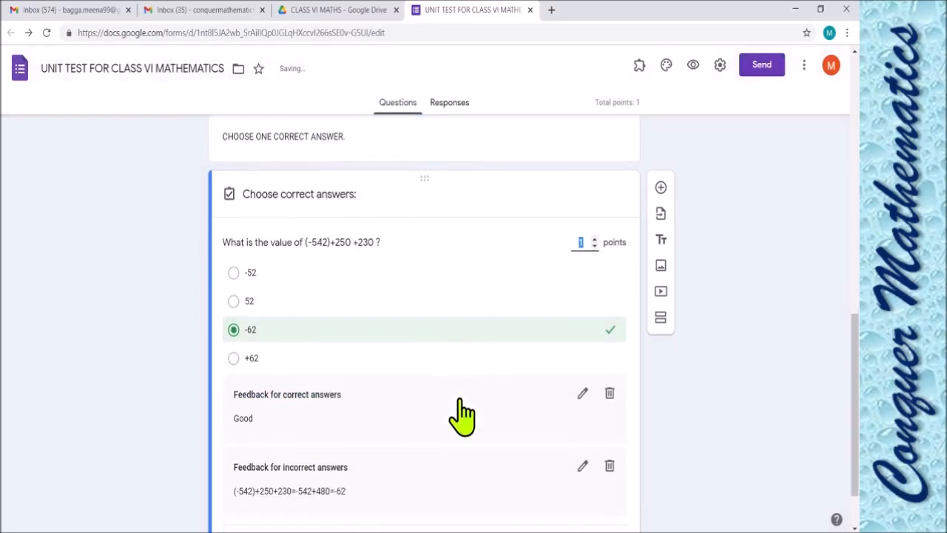
scroll(387, 395, down, 1)
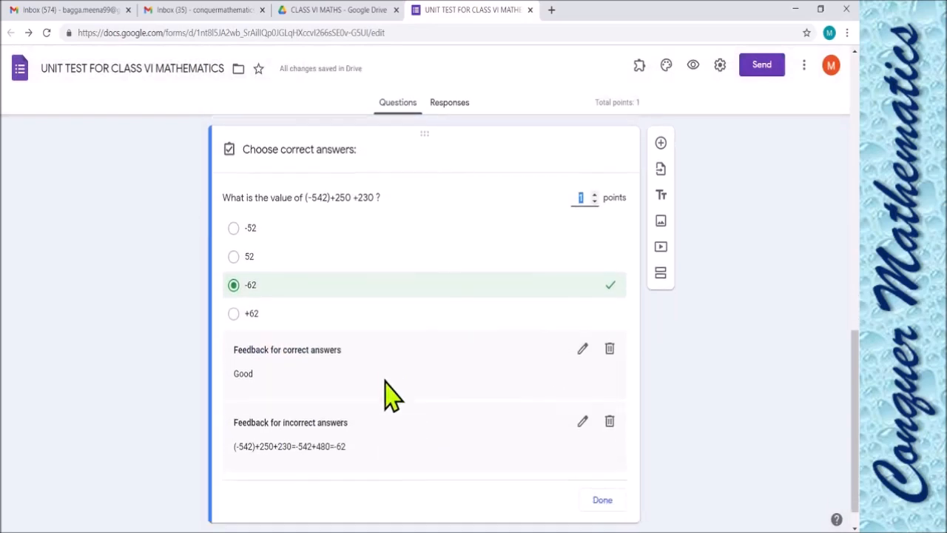
scroll(342, 399, up, 1)
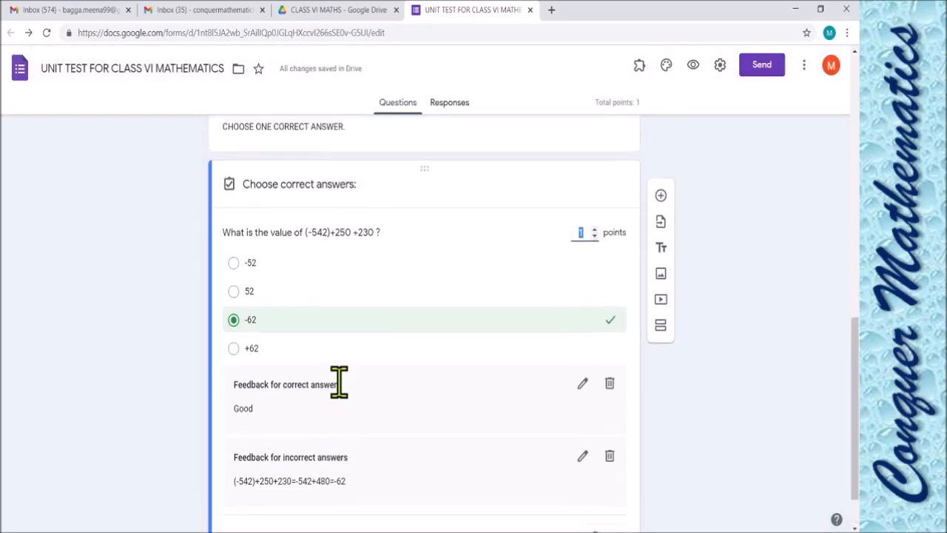
Step: Finish the answer key, prefix the question about the value of (-542)+250 +230 with "1." and make it required
scroll(339, 385, down, 1)
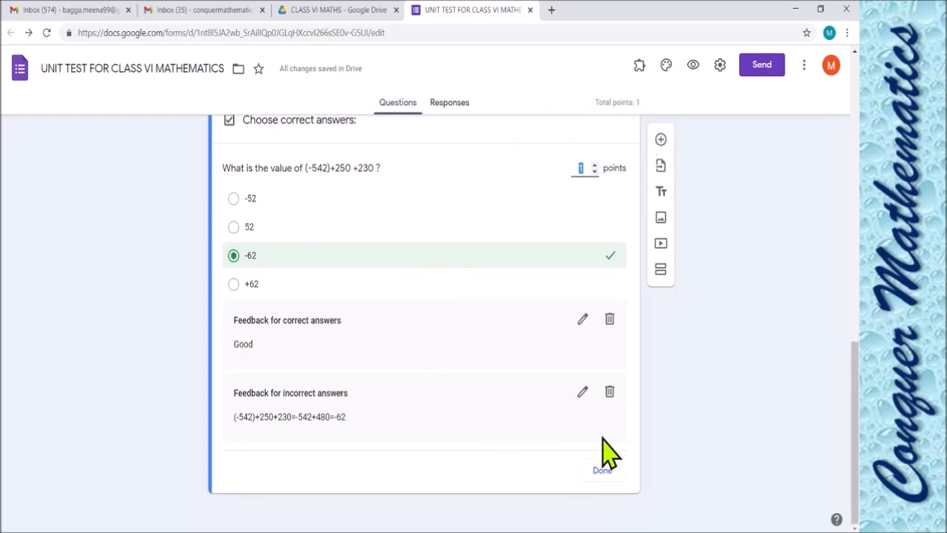
click(603, 472)
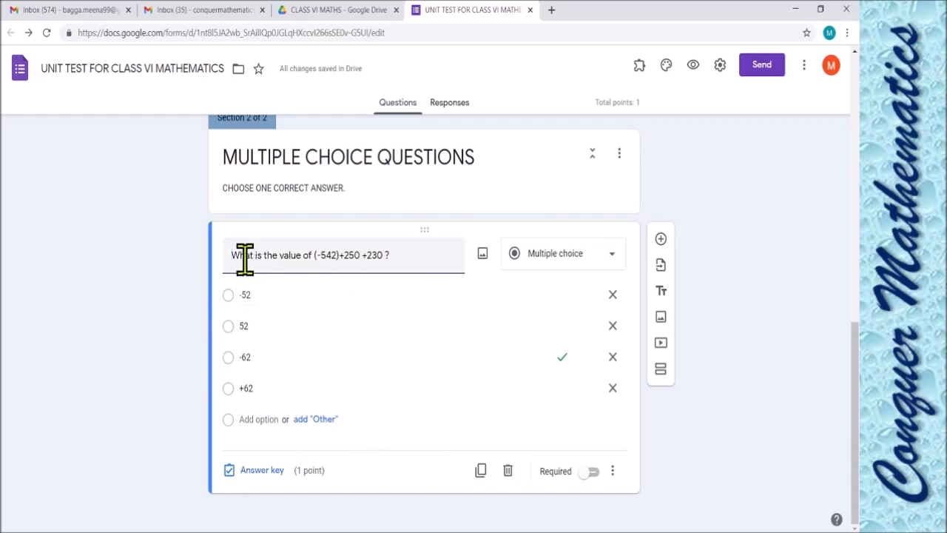
text(1.)
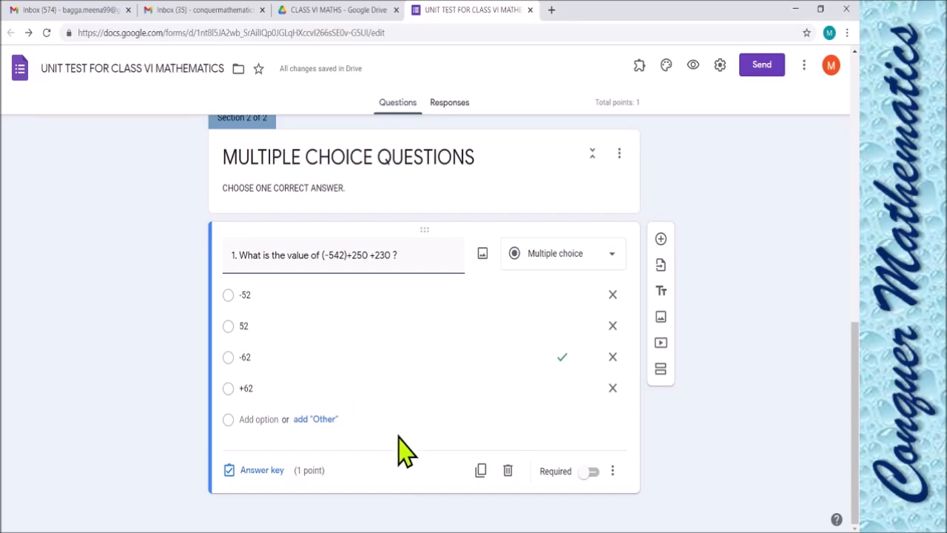
click(593, 472)
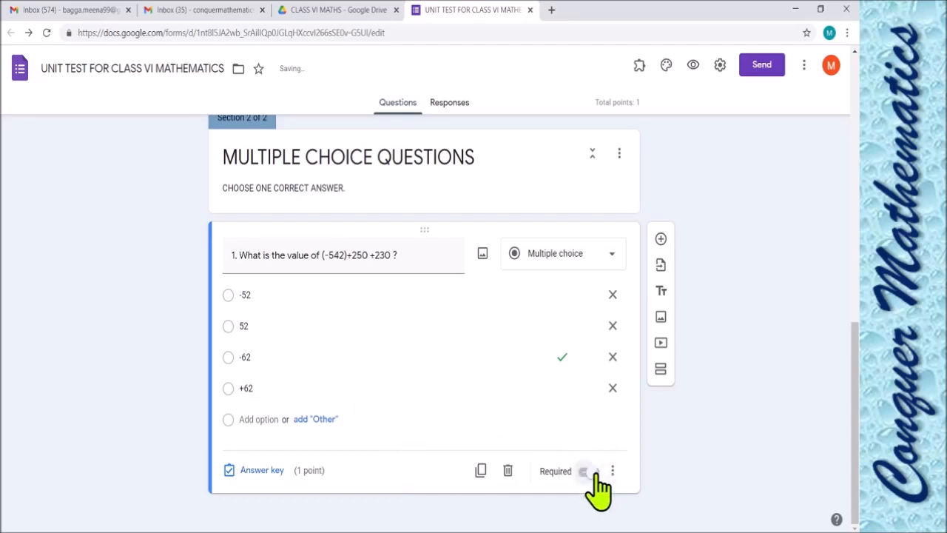
Step: Add a third section after the multiple-choice question and title it "State True or False :"
scroll(433, 392, up, 5)
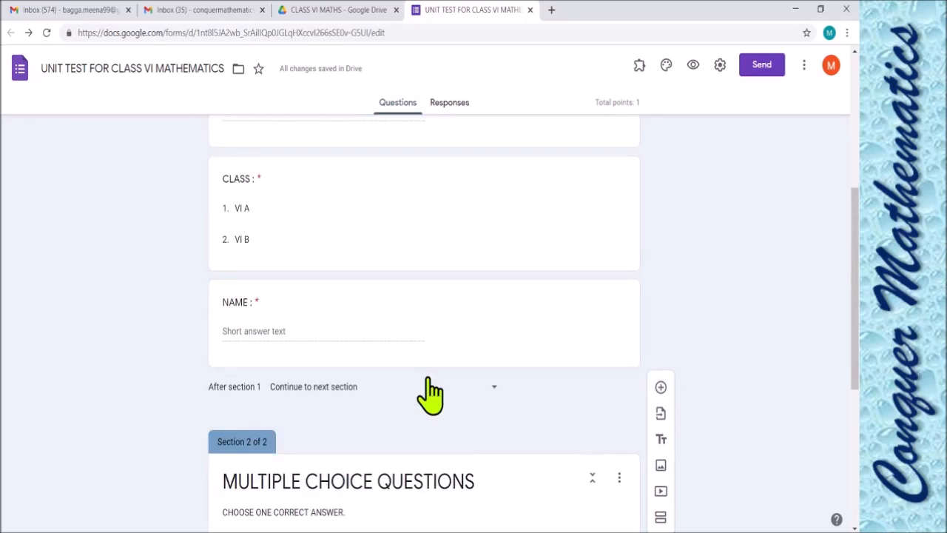
scroll(429, 384, up, 2)
scroll(440, 406, down, 6)
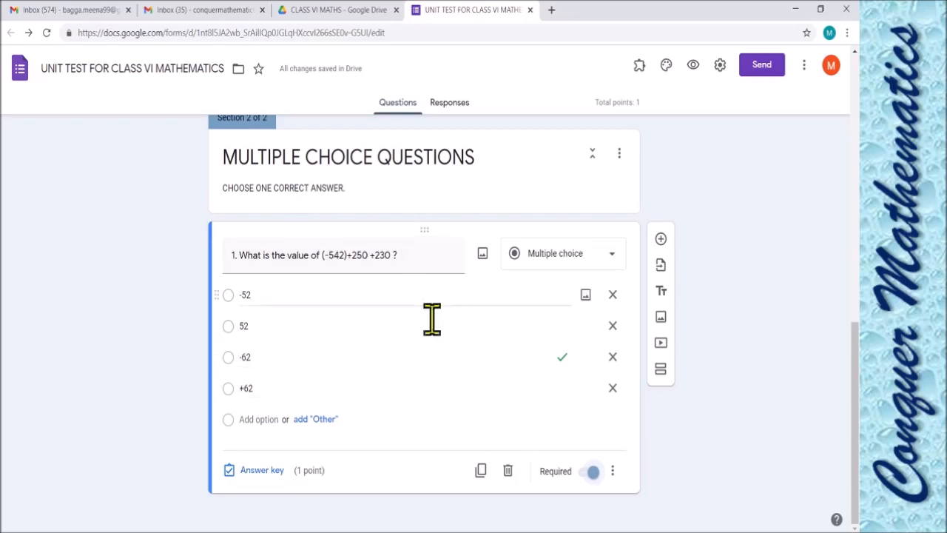
click(661, 369)
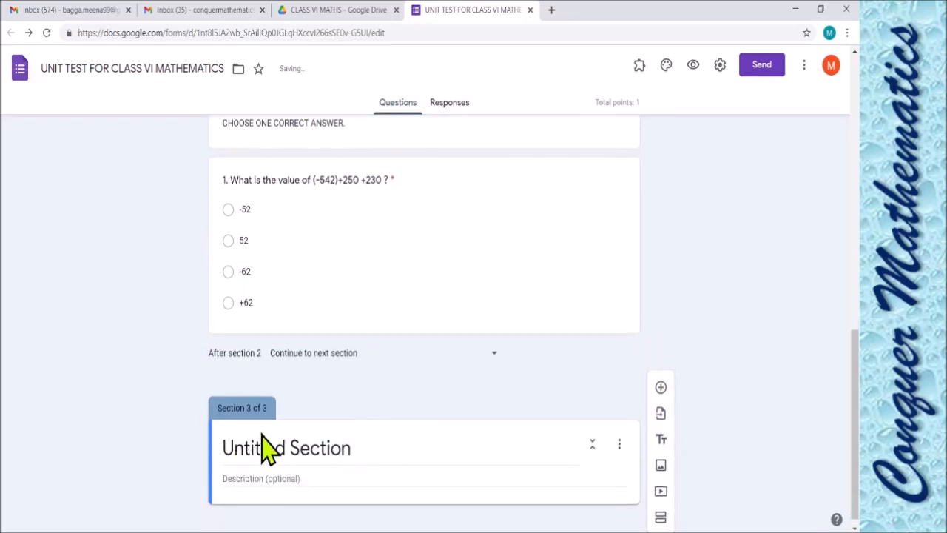
click(286, 448)
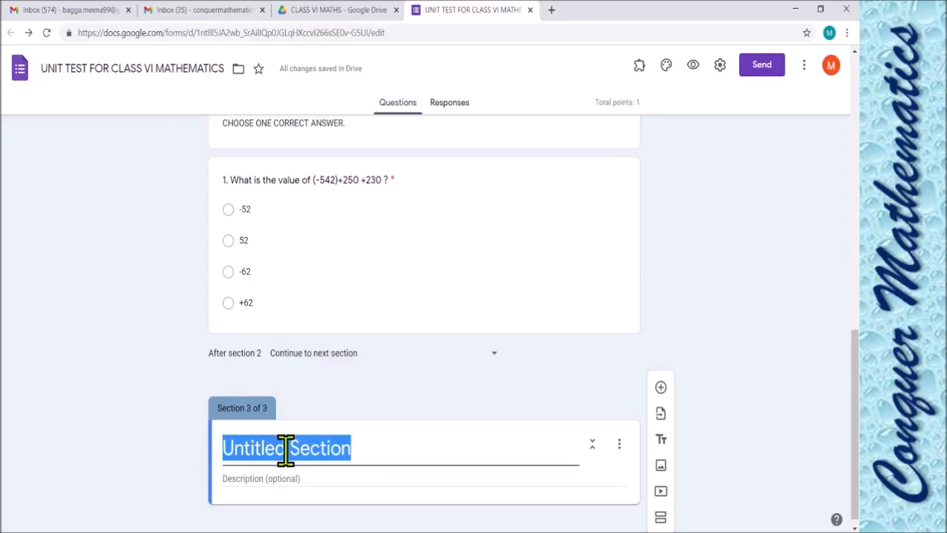
text(State)
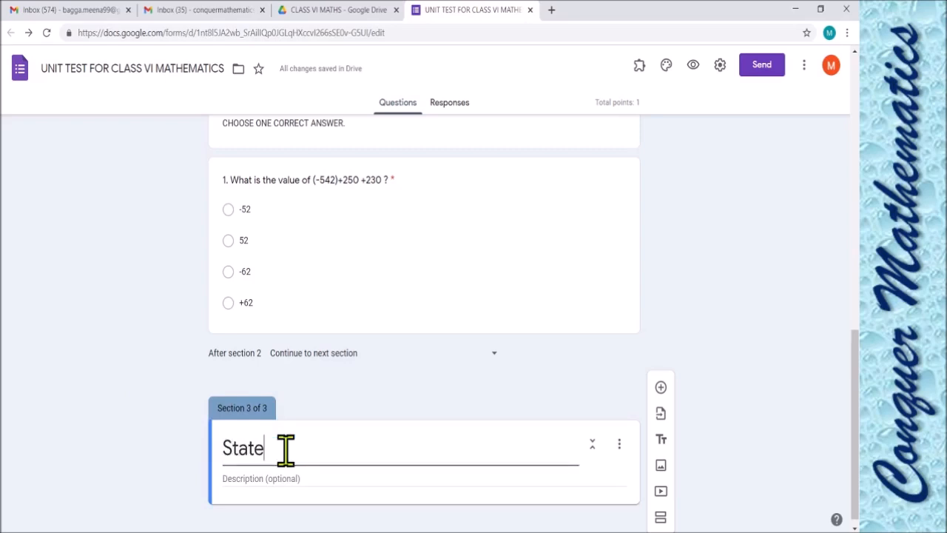
text( True o)
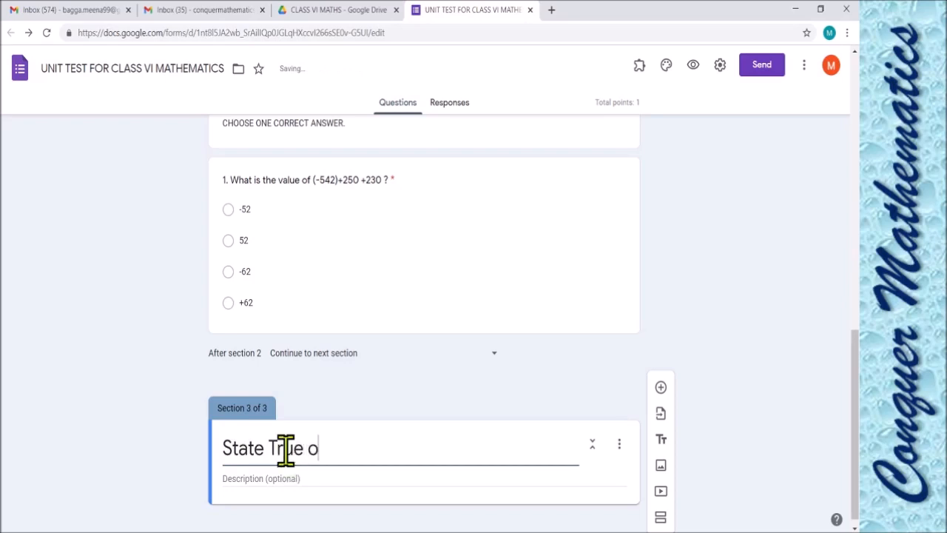
text(r False)
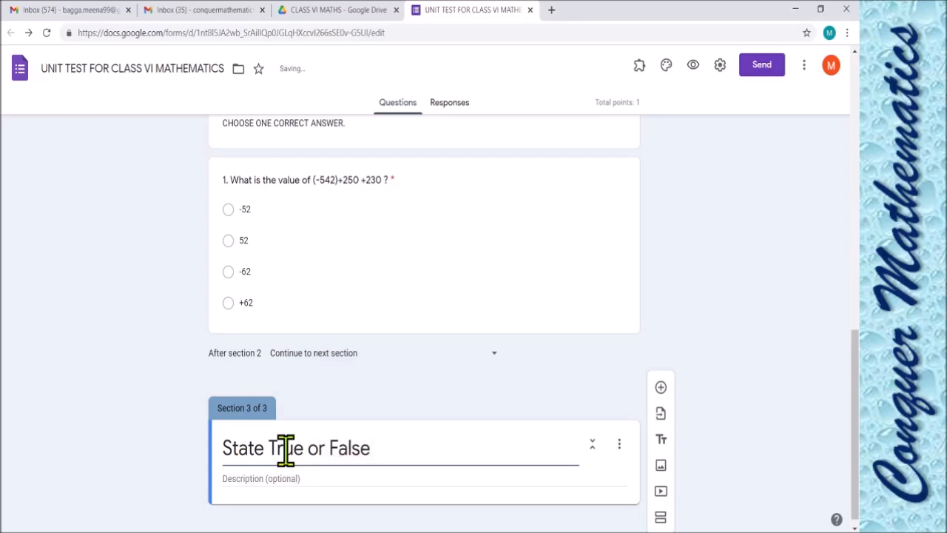
text( :)
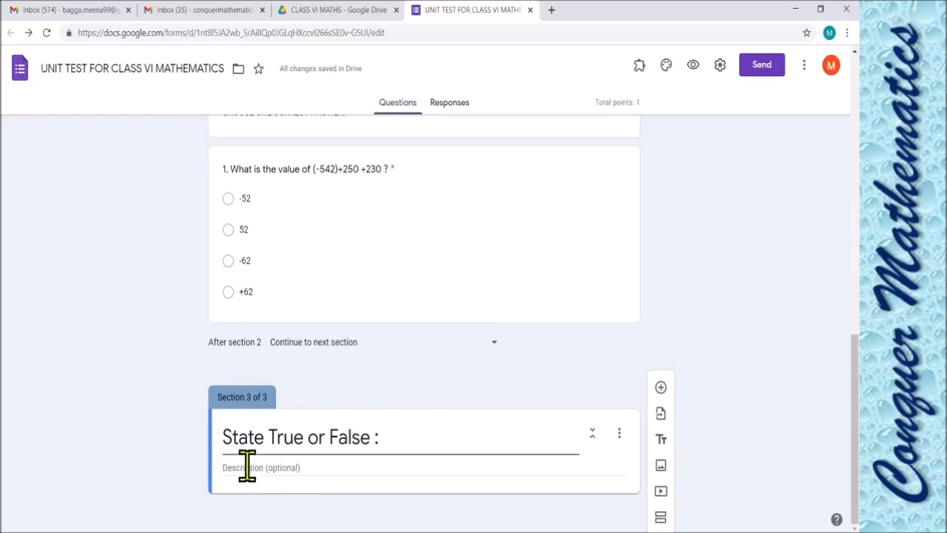
Step: Describe the true-or-false section as "Read each statement and tell whether it is true or false."
click(245, 467)
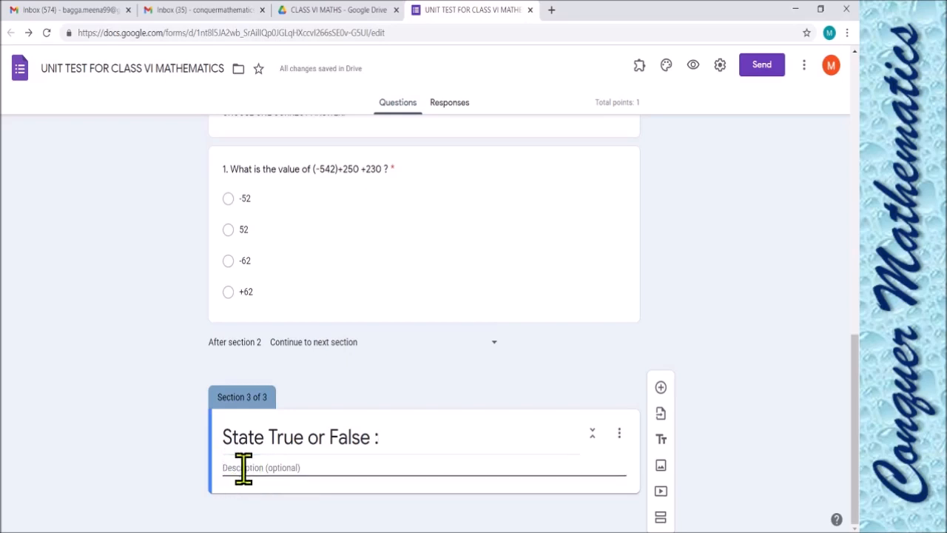
text(RE)
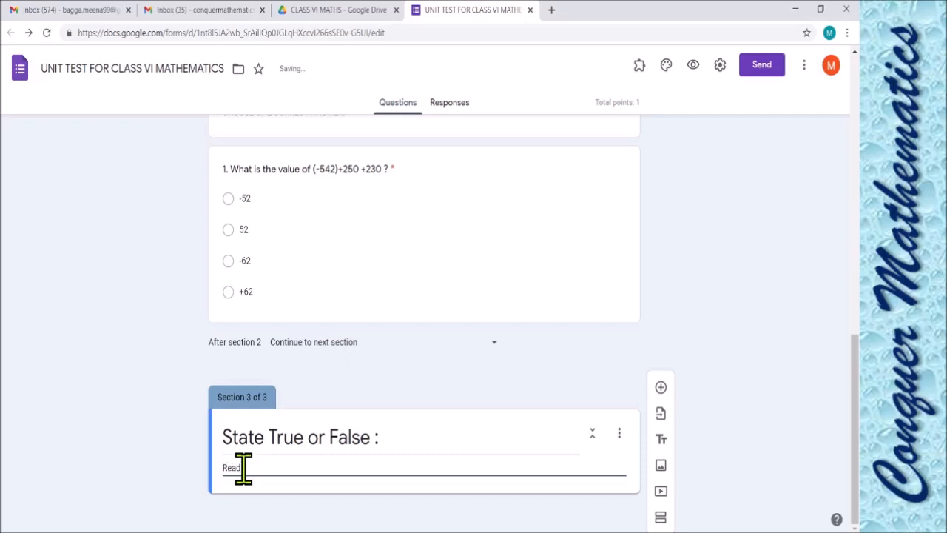
text(ad each statement and tell whether it is)
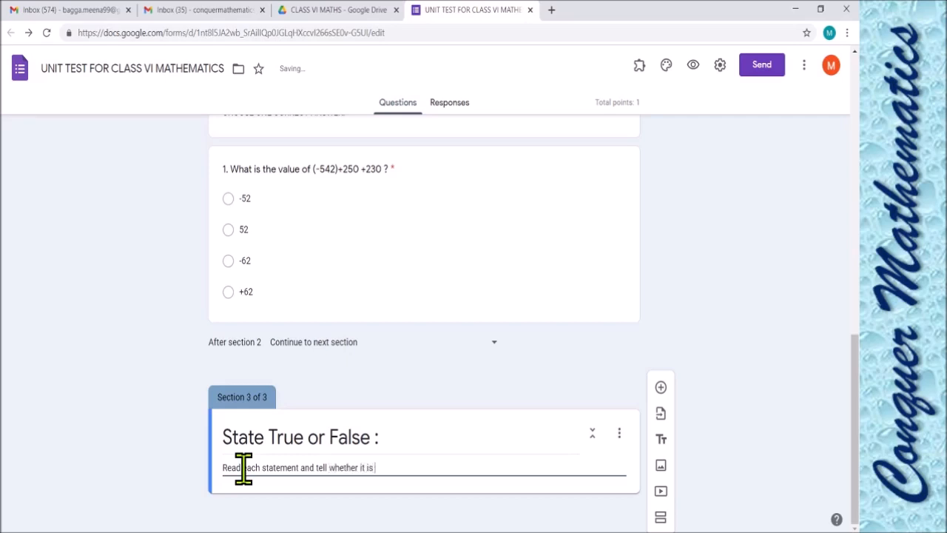
text(true or false.)
Step: Add a multiple-choice question "2. All Integers are Rational Numbers." to the section, using the suggested options True and False
click(662, 386)
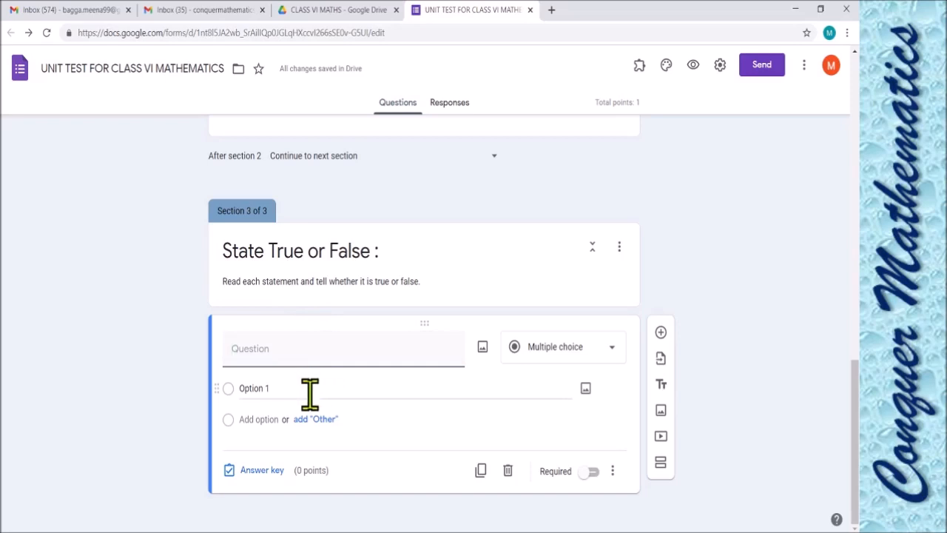
text(2. All)
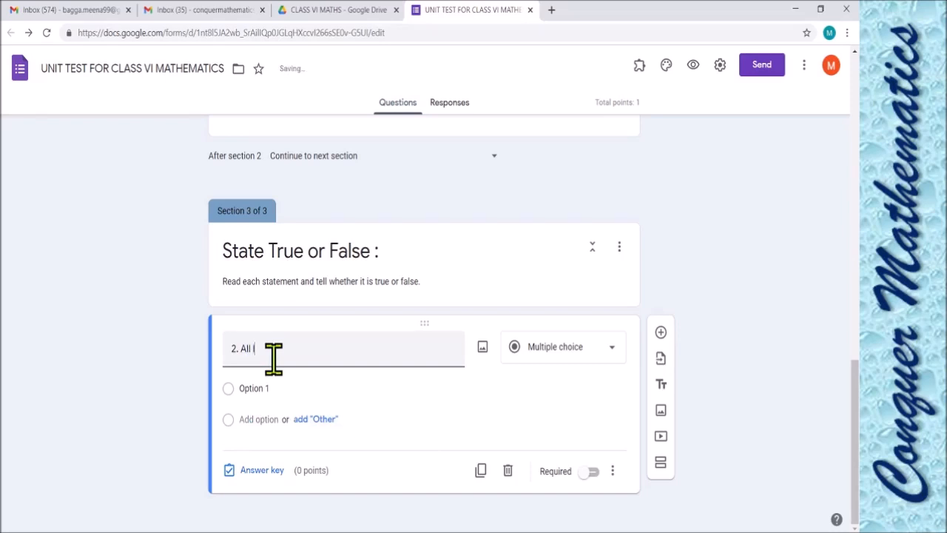
text(Integers are Rational Numbers.)
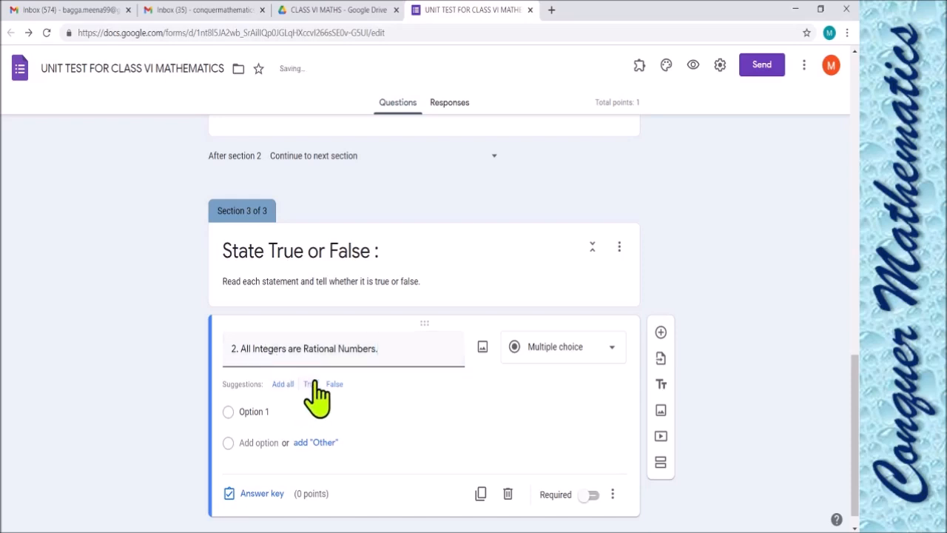
scroll(196, 403, down, 1)
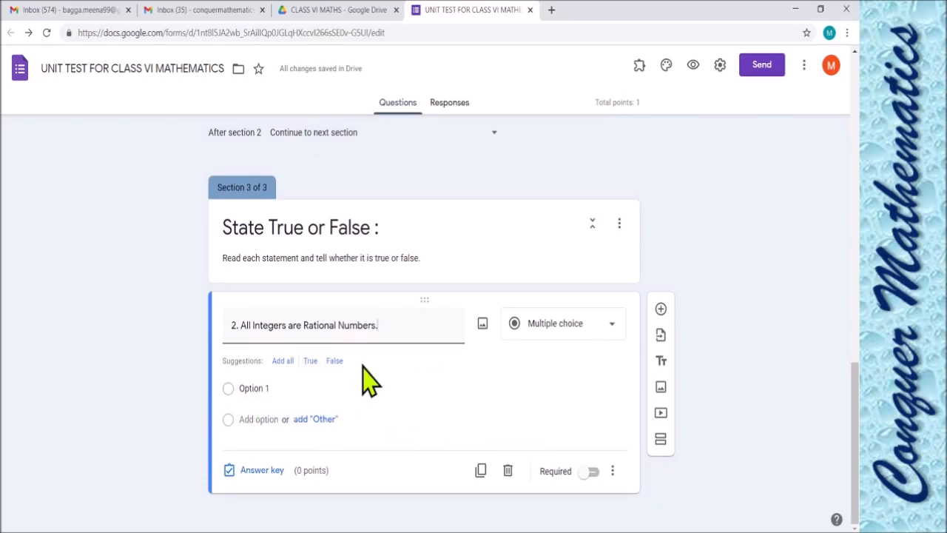
click(310, 362)
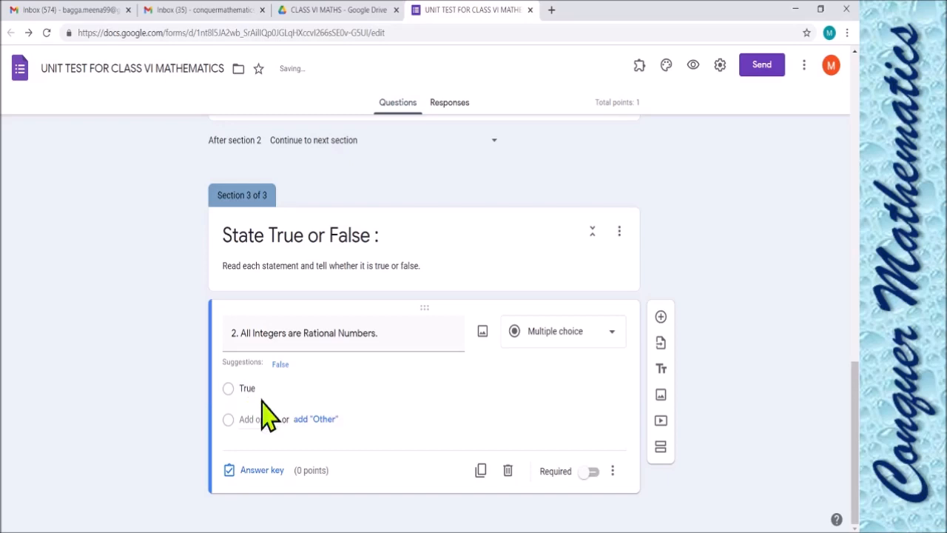
click(280, 364)
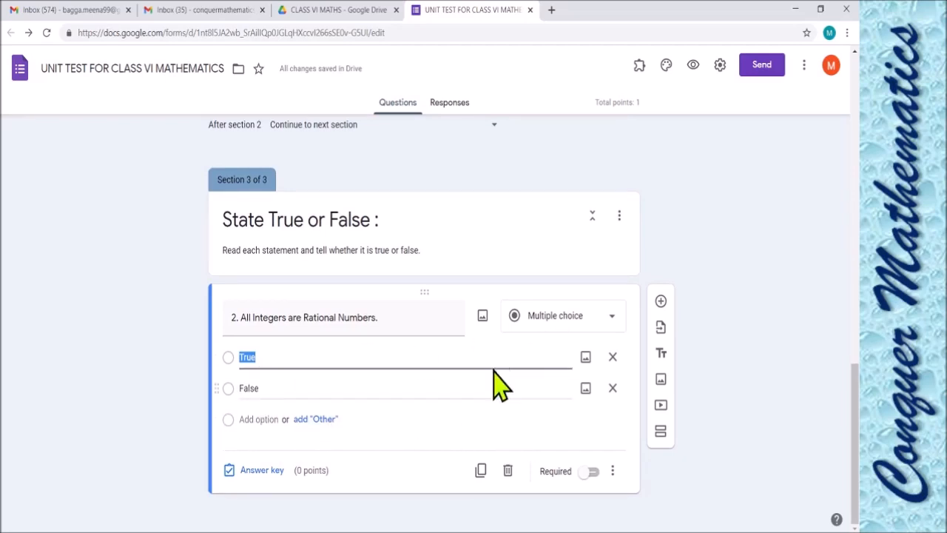
Step: In question 2's answer key, mark True as the correct answer and assign 1 point
click(265, 471)
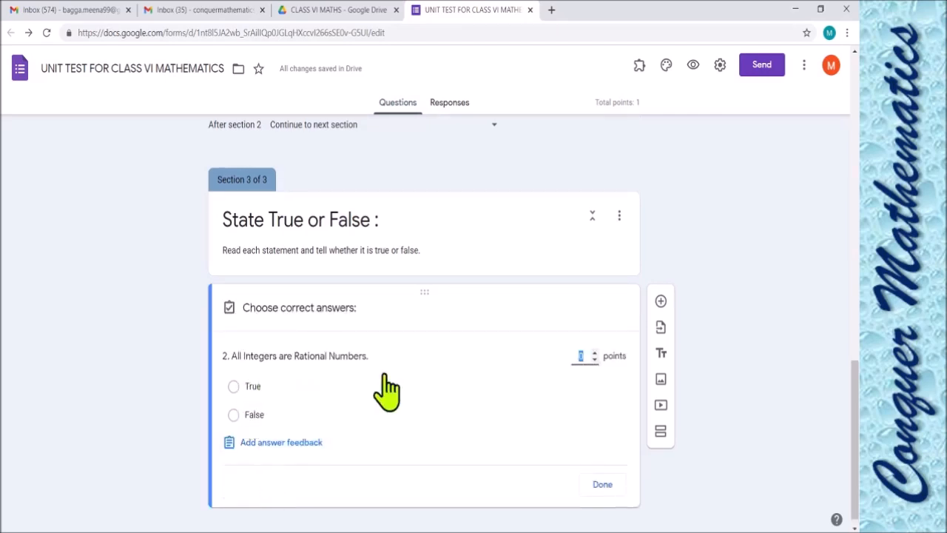
click(233, 386)
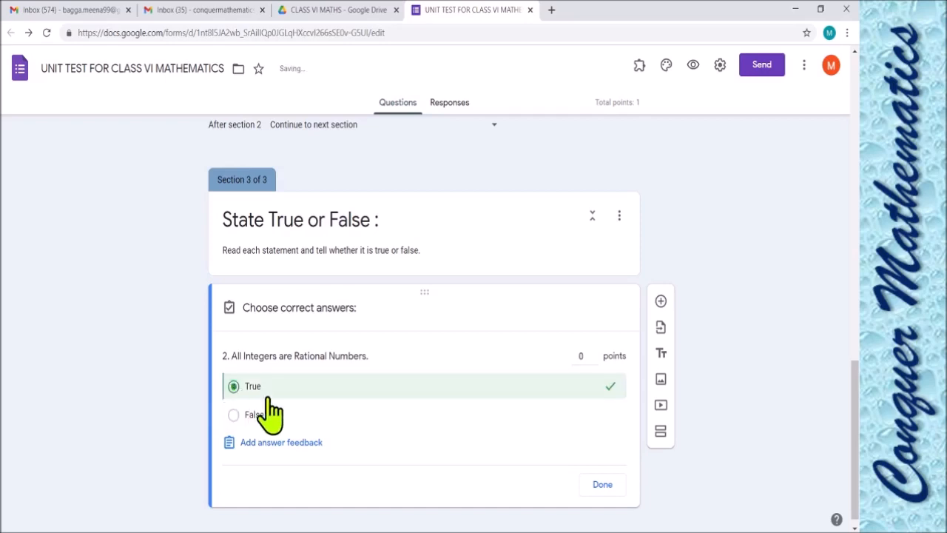
click(594, 353)
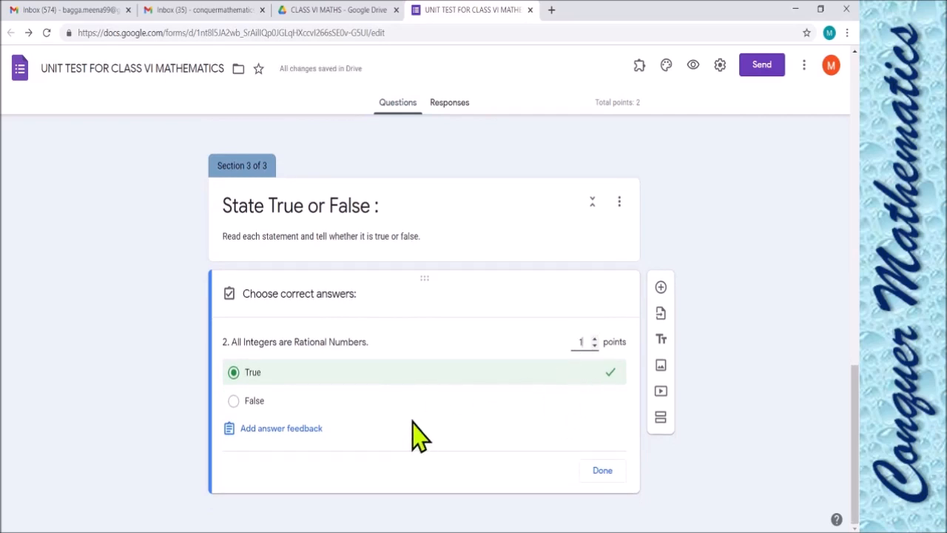
Step: Save answer feedback with "All integers k can be written as k/1" for incorrect answers and "Well Done" for correct answers
click(302, 442)
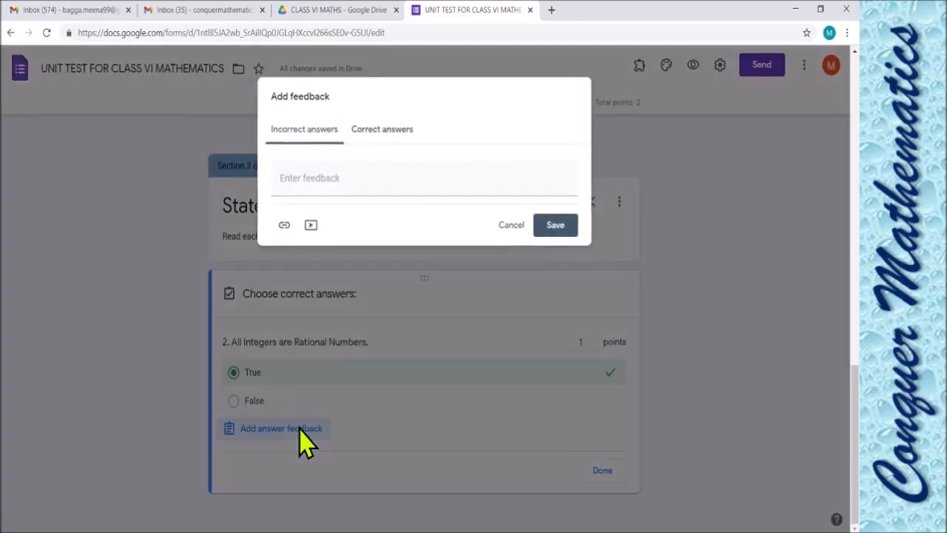
click(344, 178)
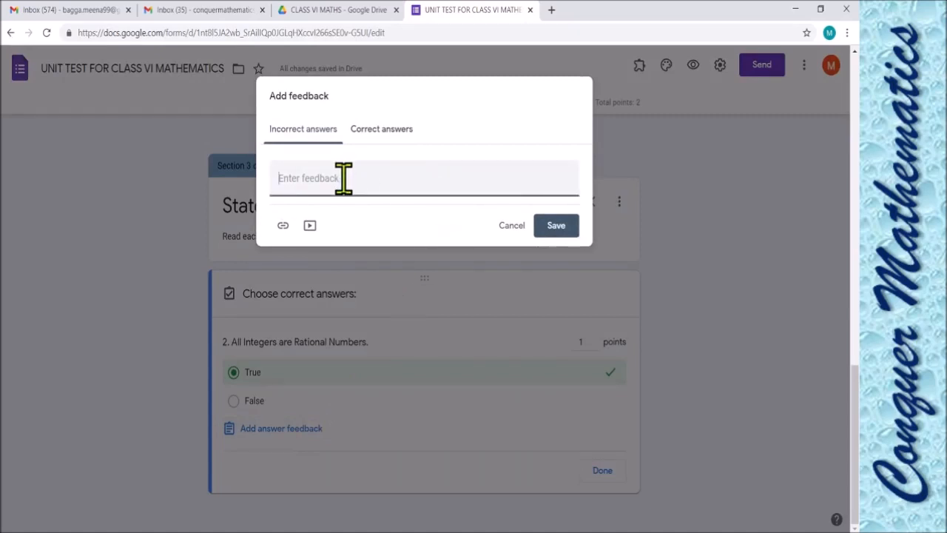
text(All integers k can be written as k/1)
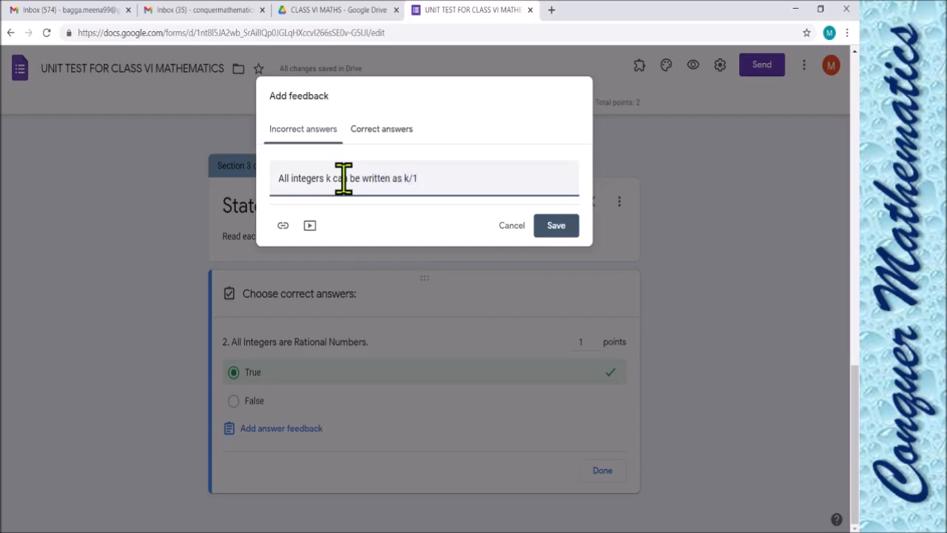
click(382, 131)
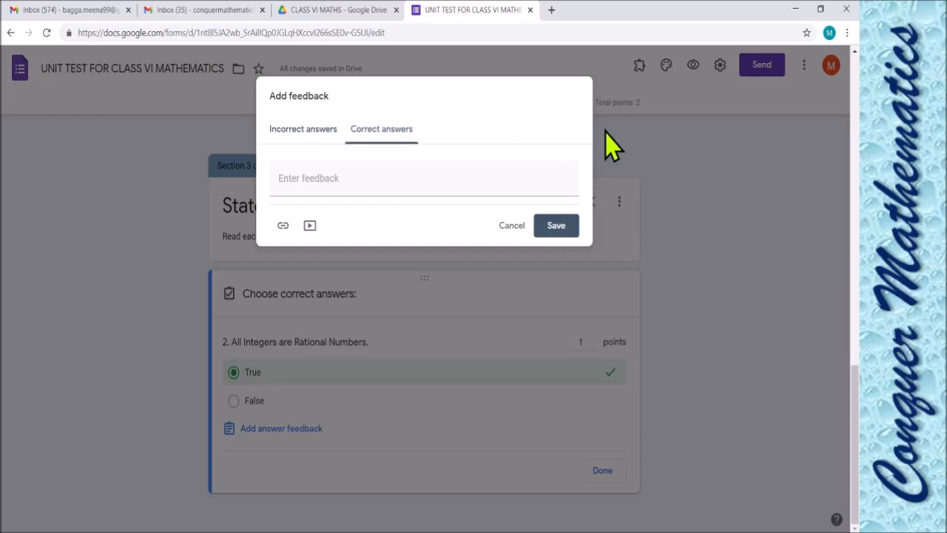
click(382, 177)
text(Well Done)
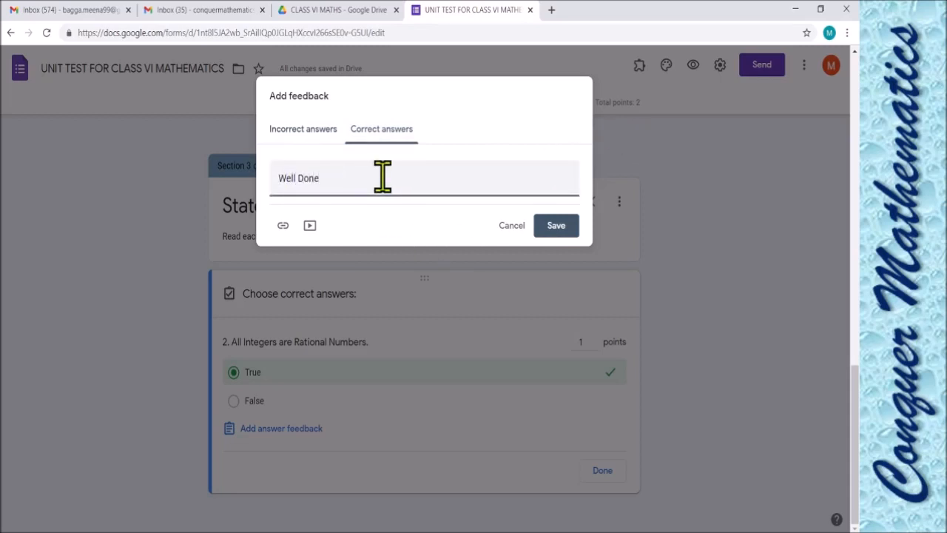
click(557, 225)
Step: Finish the answer key of question 2 and make the question required
scroll(438, 463, down, 2)
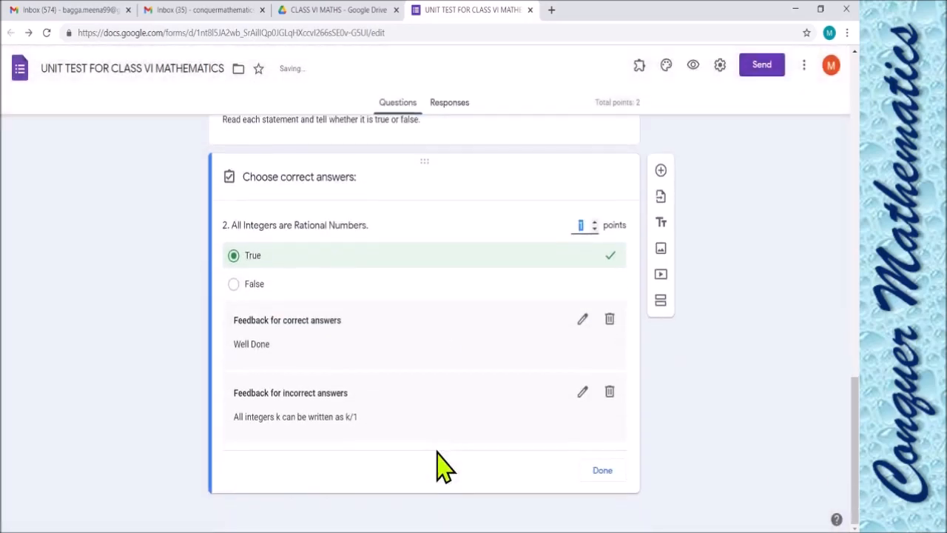
click(595, 474)
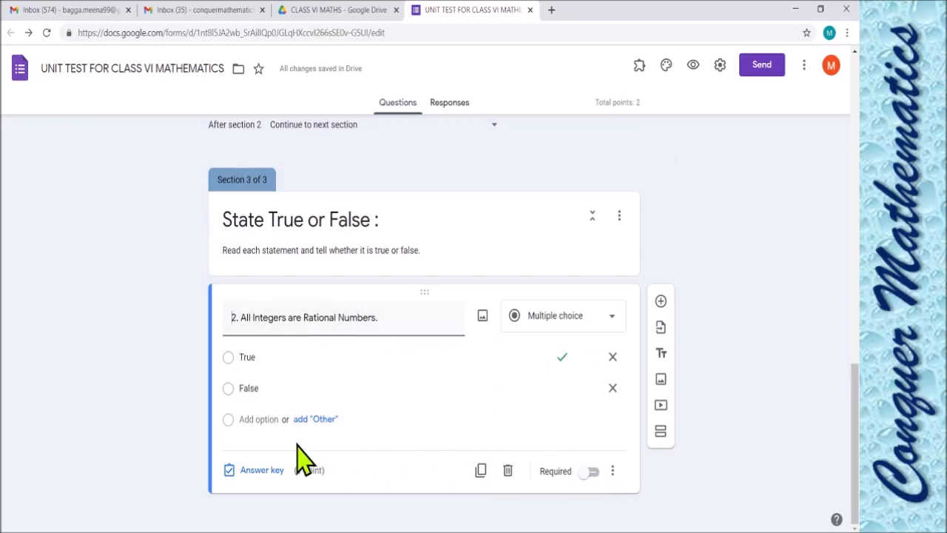
click(591, 472)
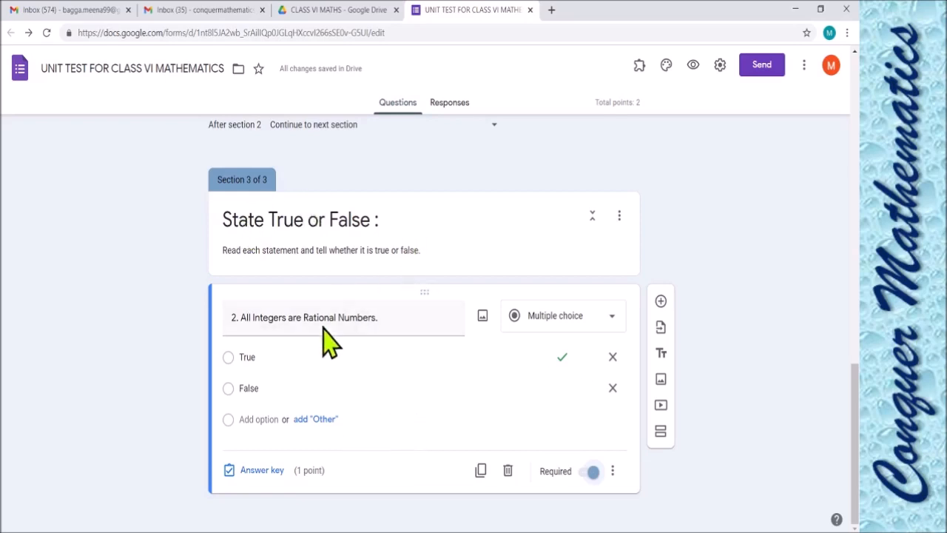
scroll(387, 392, up, 2)
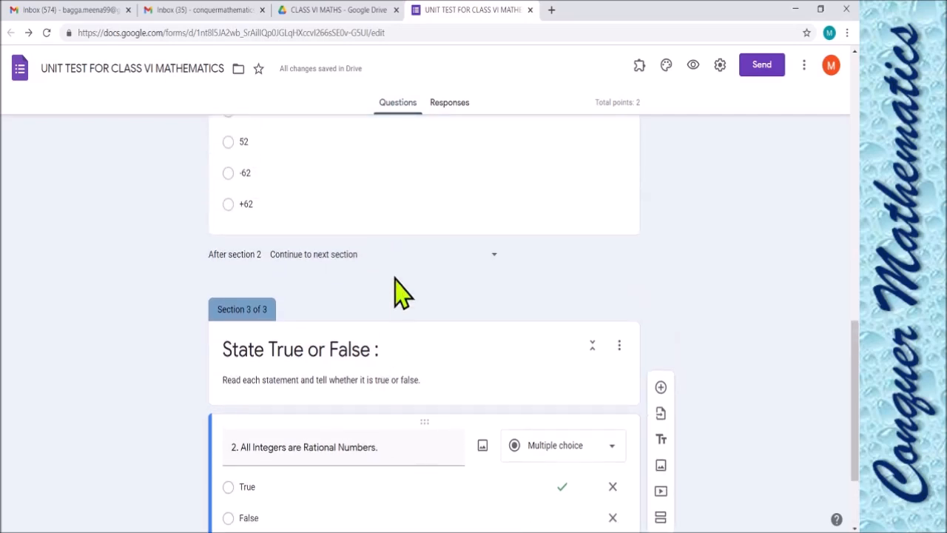
scroll(333, 311, down, 1)
scroll(340, 245, up, 1)
scroll(349, 345, up, 2)
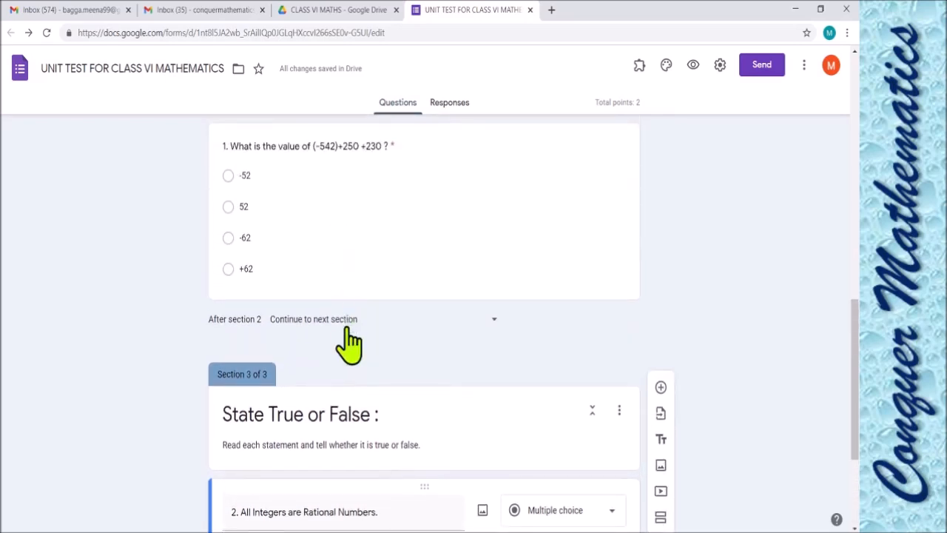
scroll(345, 380, down, 3)
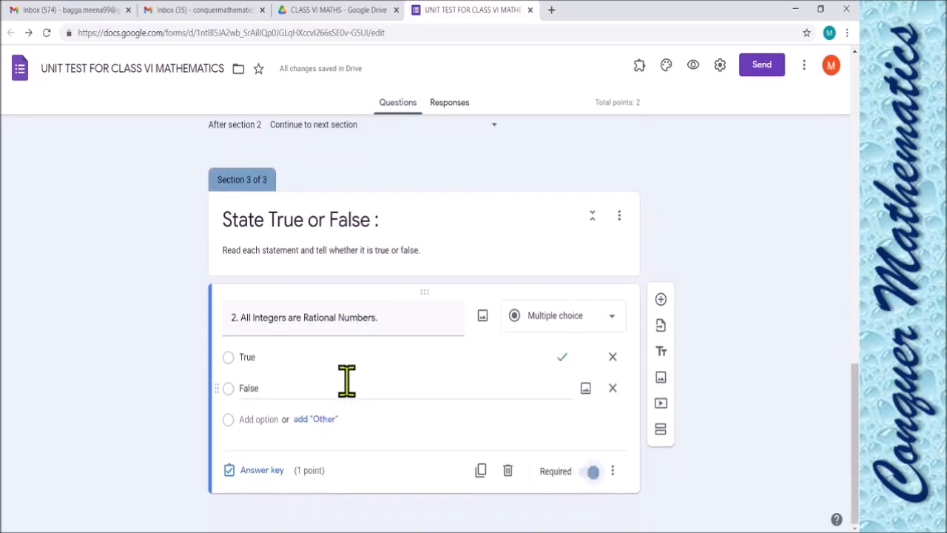
Step: Add a fourth section to the form and title it "Fill The Blank :"
click(661, 432)
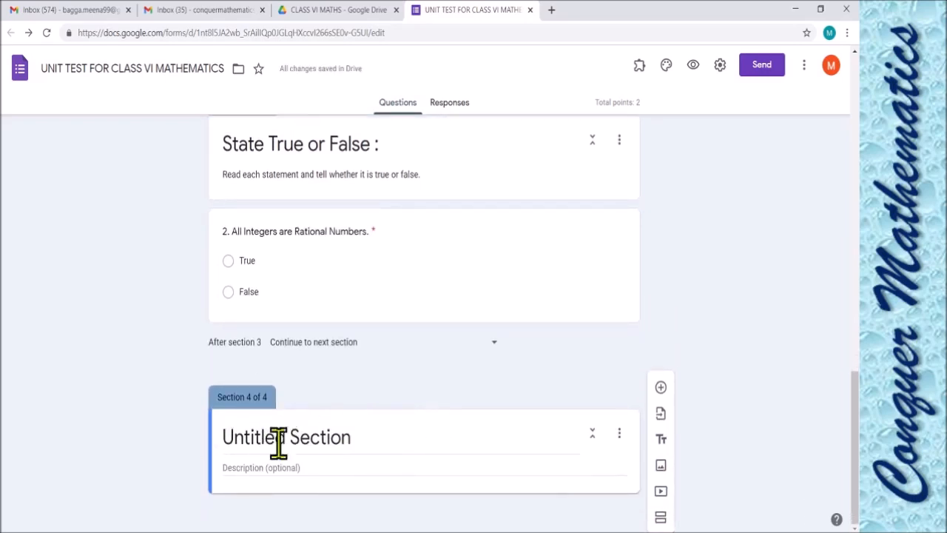
click(307, 448)
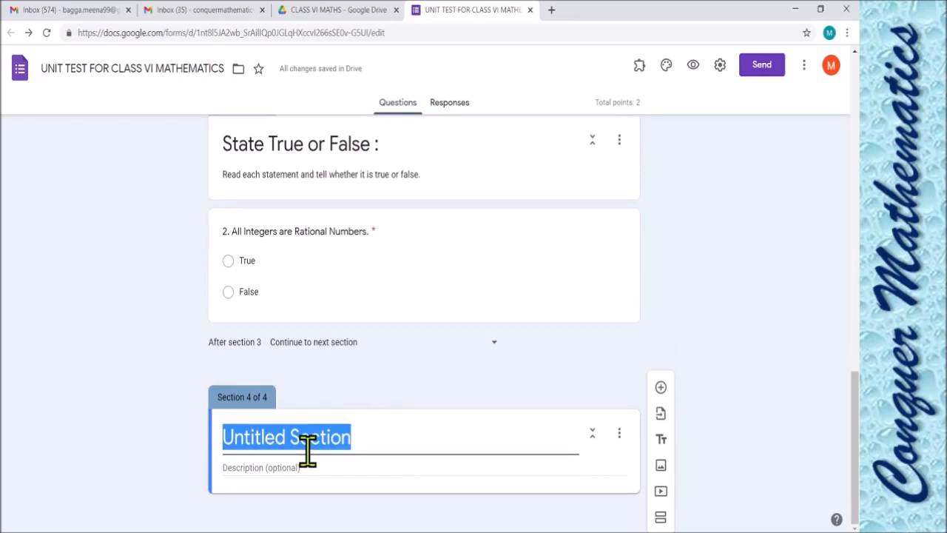
text(Fill Ups)
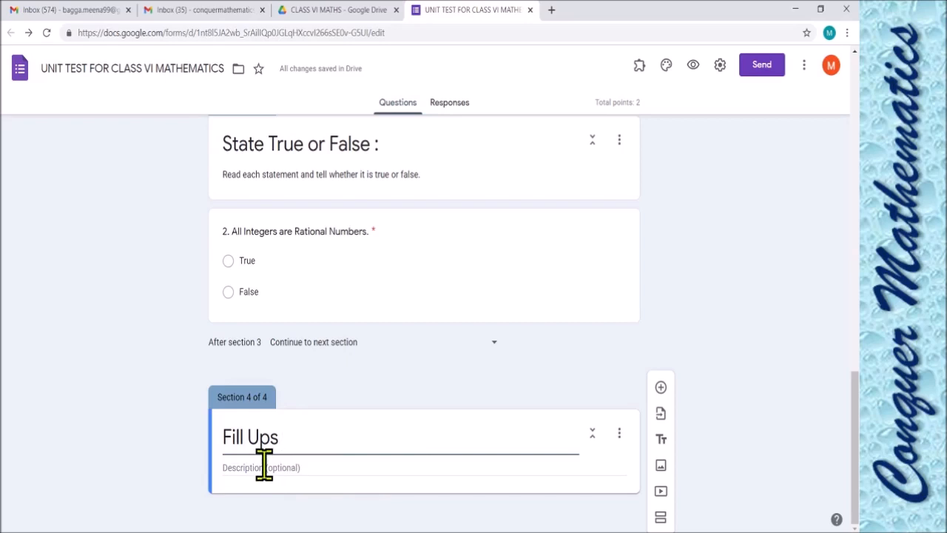
key(BackSpace)
key(BackSpace)
key(BackSpace)
text(The )
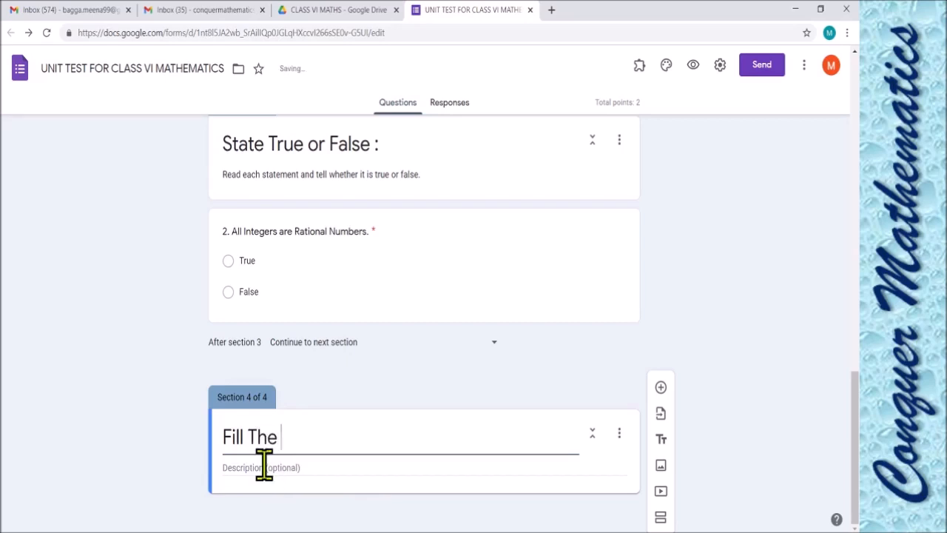
text(Blank :)
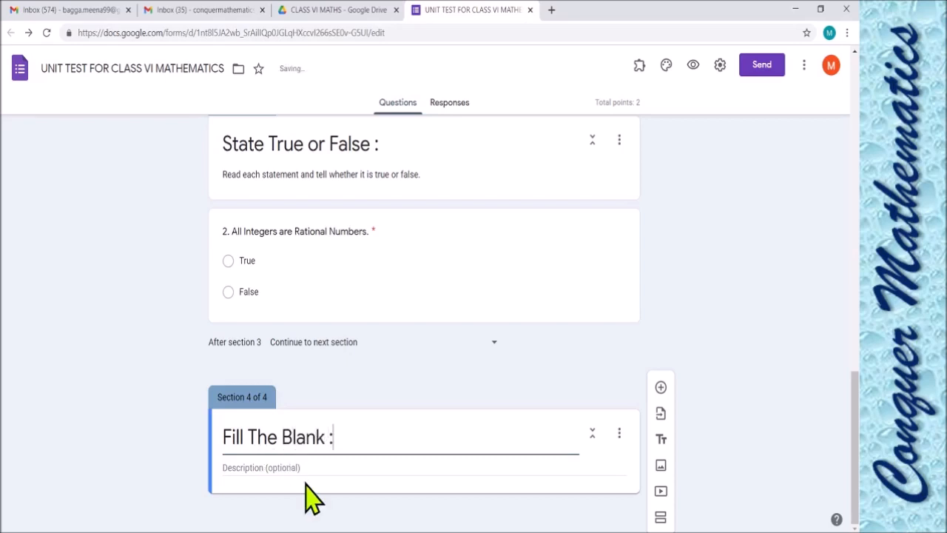
Step: Describe the section as "Write a correct word to complete the sentence." and add a new question to it
click(300, 465)
text(Write a c)
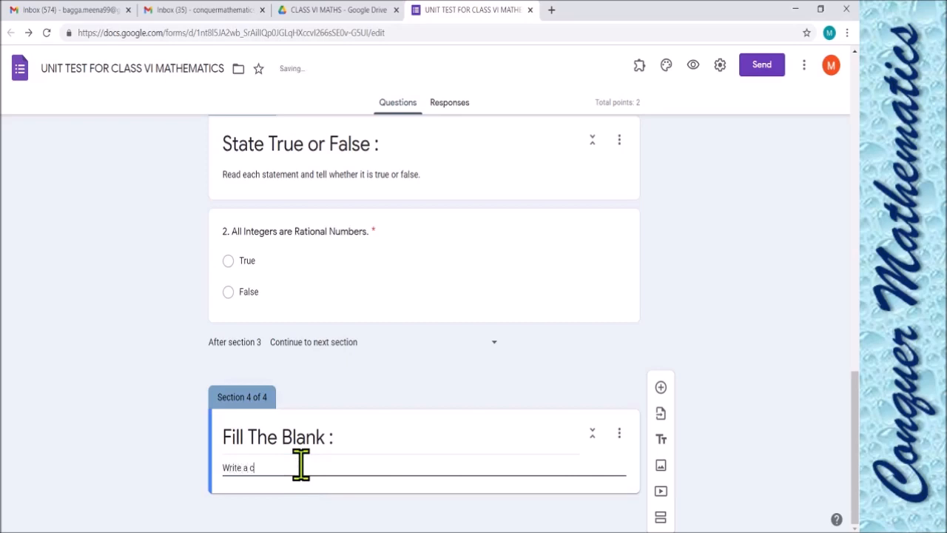
text(orrect w)
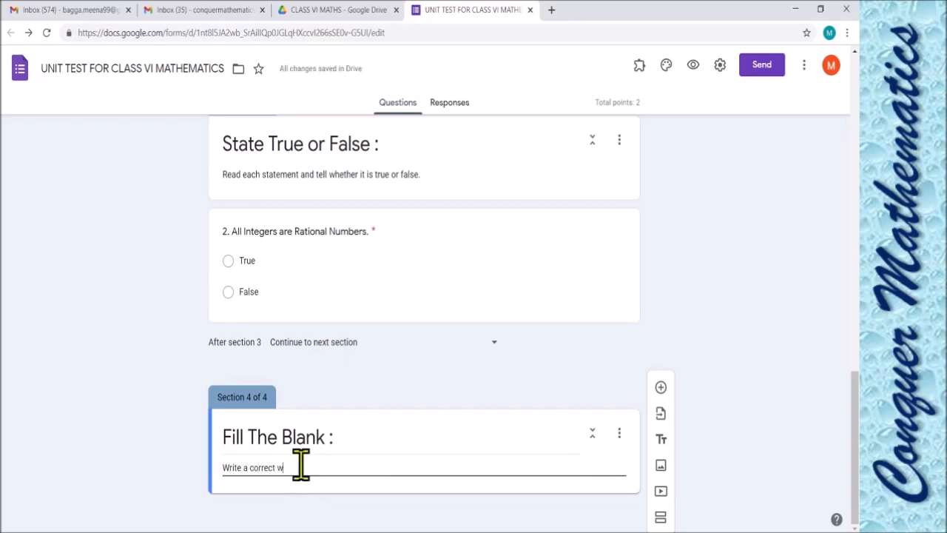
text(ord to complete the sentence.)
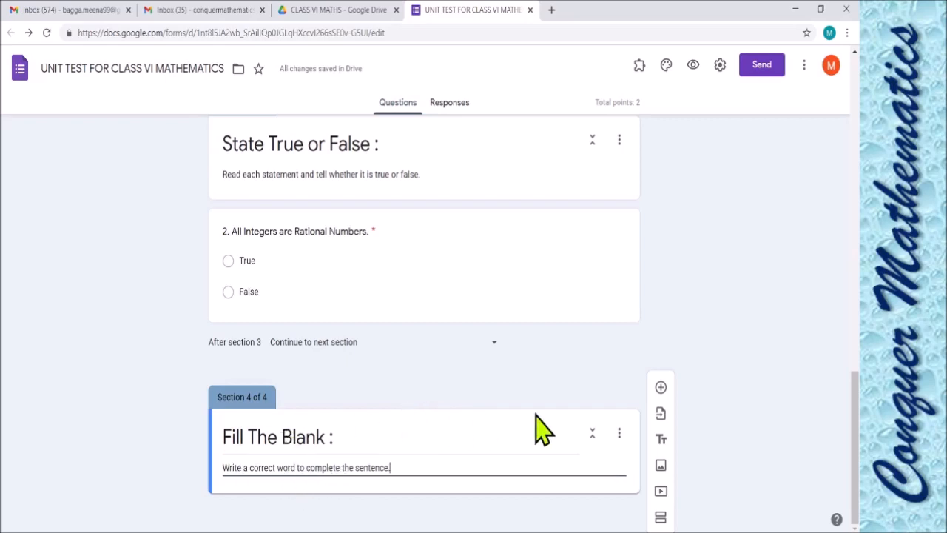
click(661, 387)
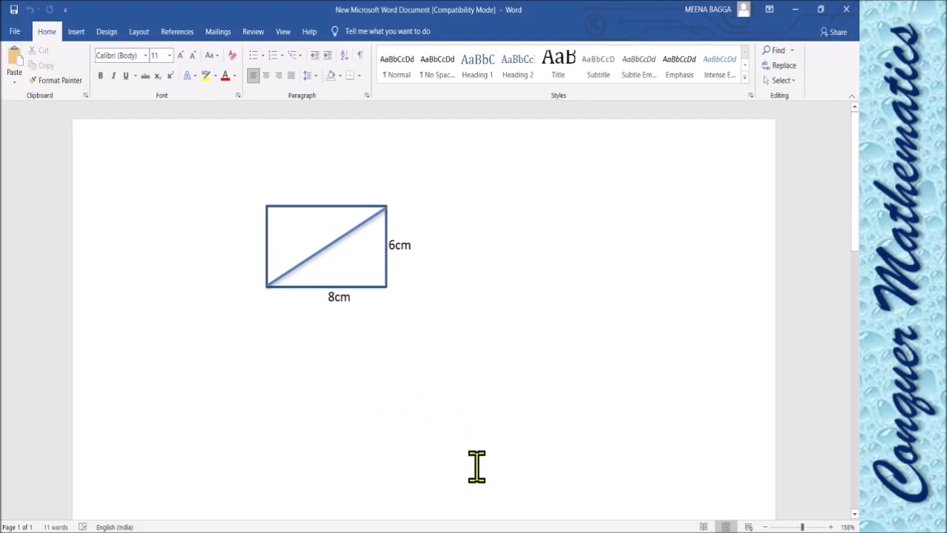
Step: Switch to Paint, paste the screenshot of the Word page, and copy only the labelled rectangle figure, about 357 × 220 px
click(472, 529)
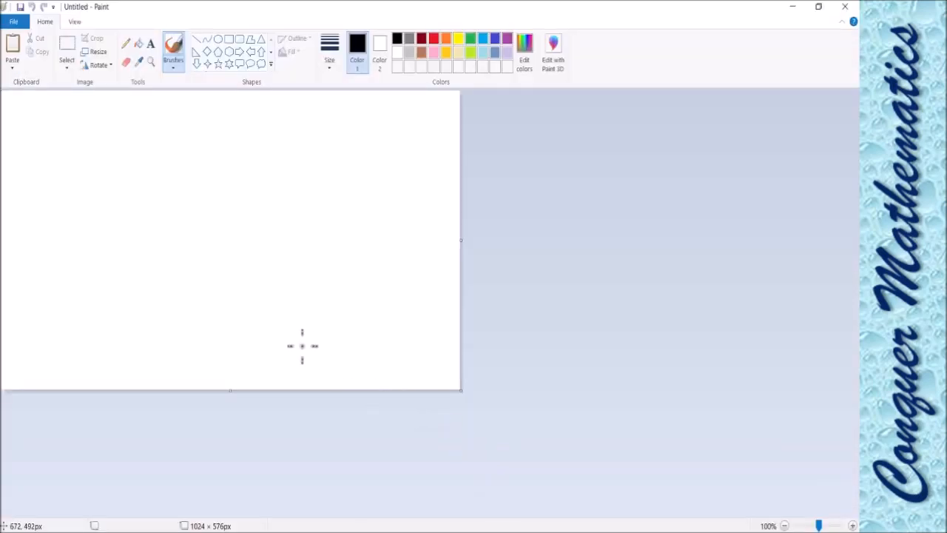
key(ctrl+v)
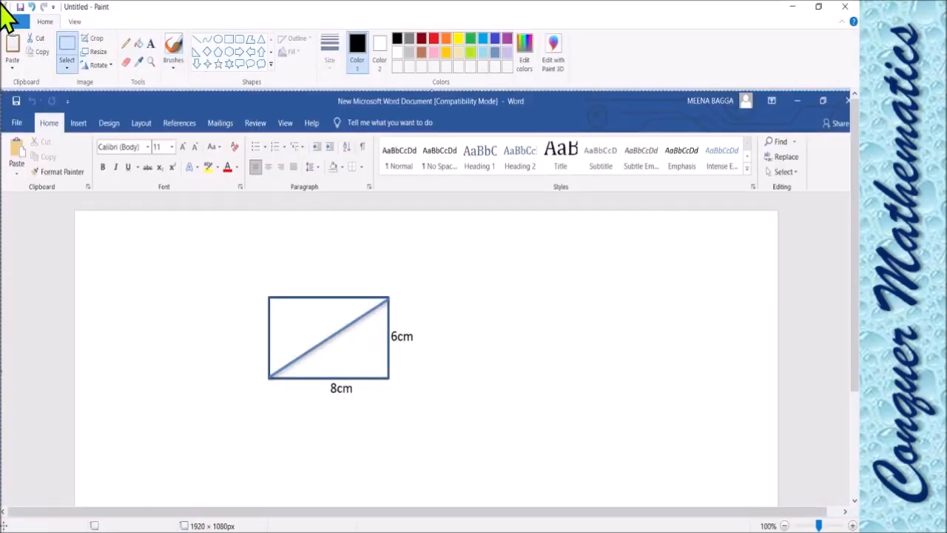
click(67, 45)
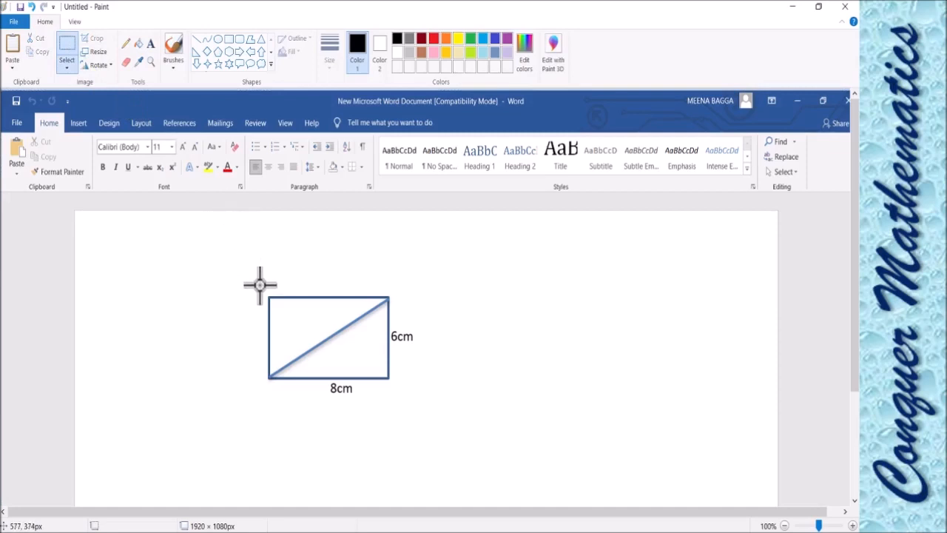
drag(260, 285, 419, 401)
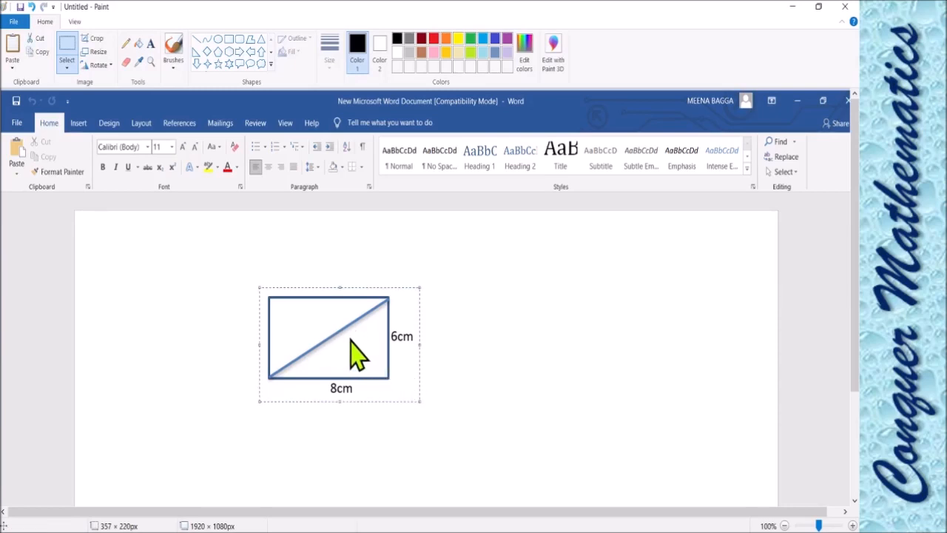
key(Delete)
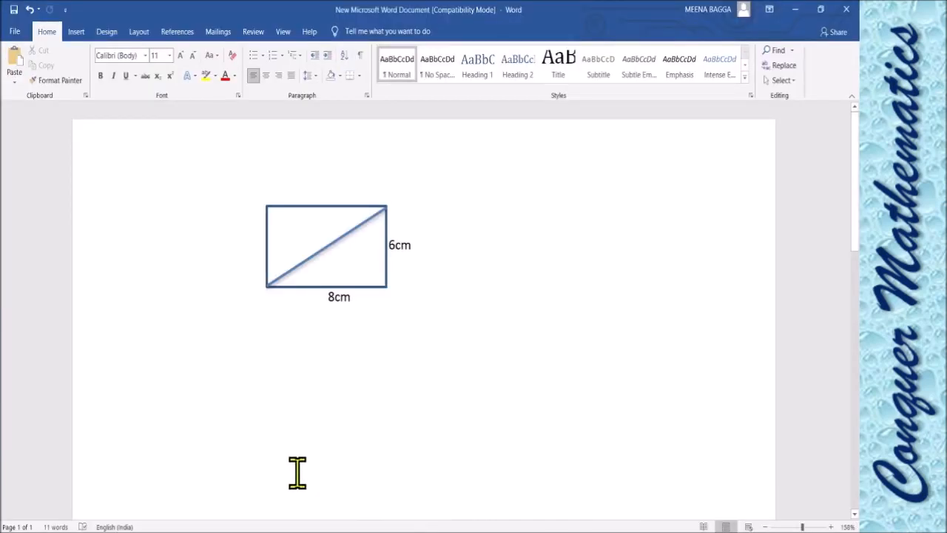
Step: Switch to Word, paste the copied figure below the original drawing, and bring up the options for saving it as a picture
key(Return)
key(ctrl+v)
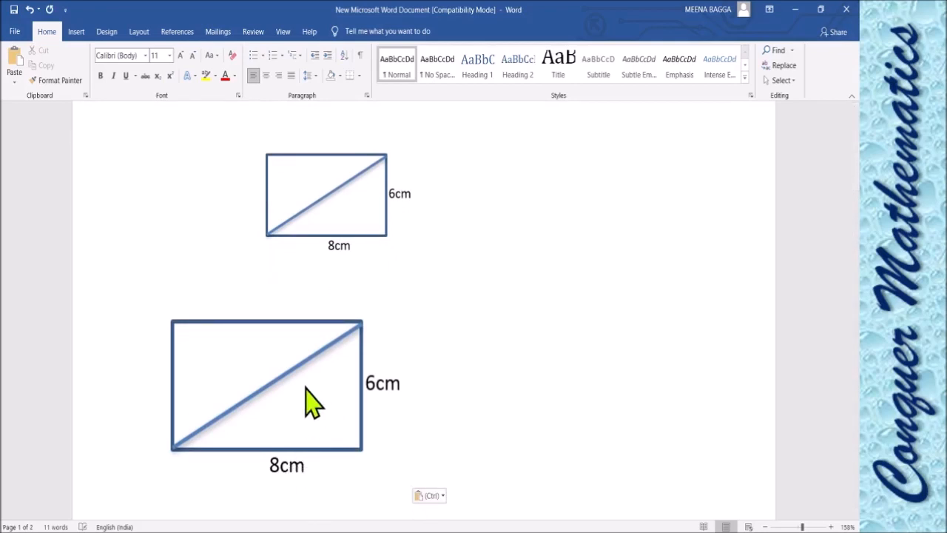
click(304, 394)
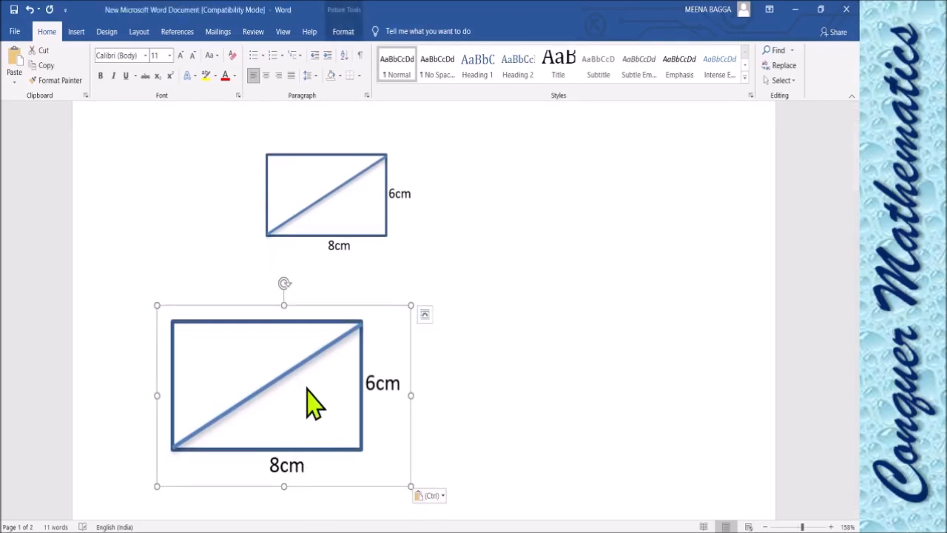
right_click(349, 368)
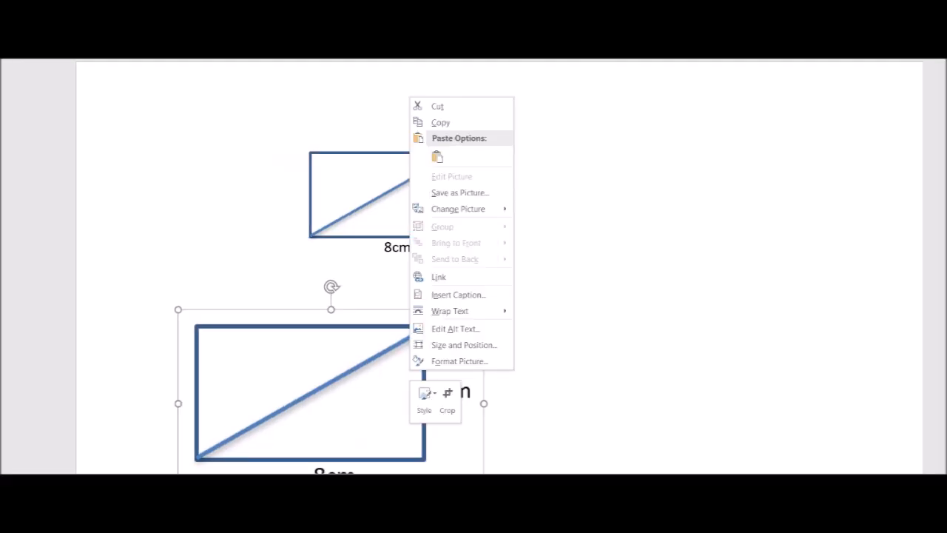
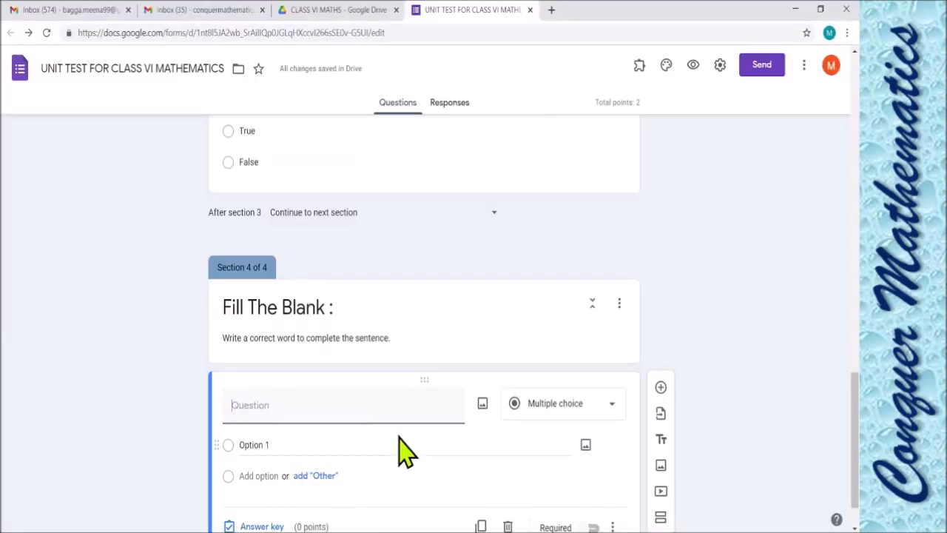
Step: Enter "What is the Diagonal of the Given Rectangle ?" as the text of the new question in the Fill The Blank section
scroll(399, 449, down, 1)
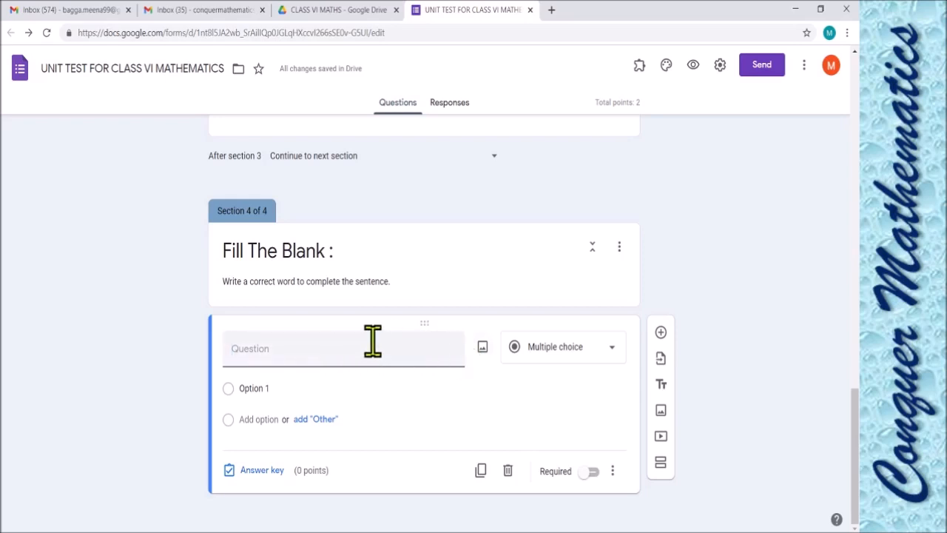
click(274, 344)
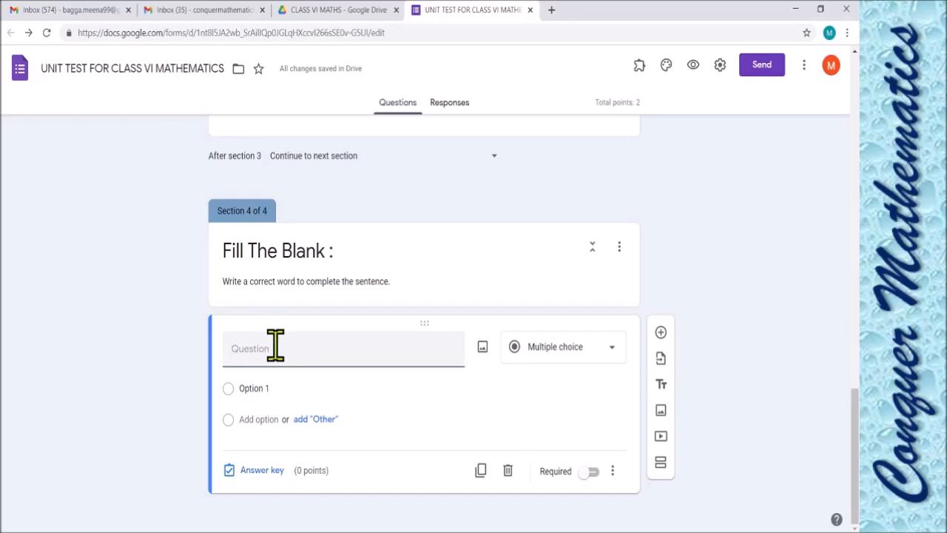
text(What )
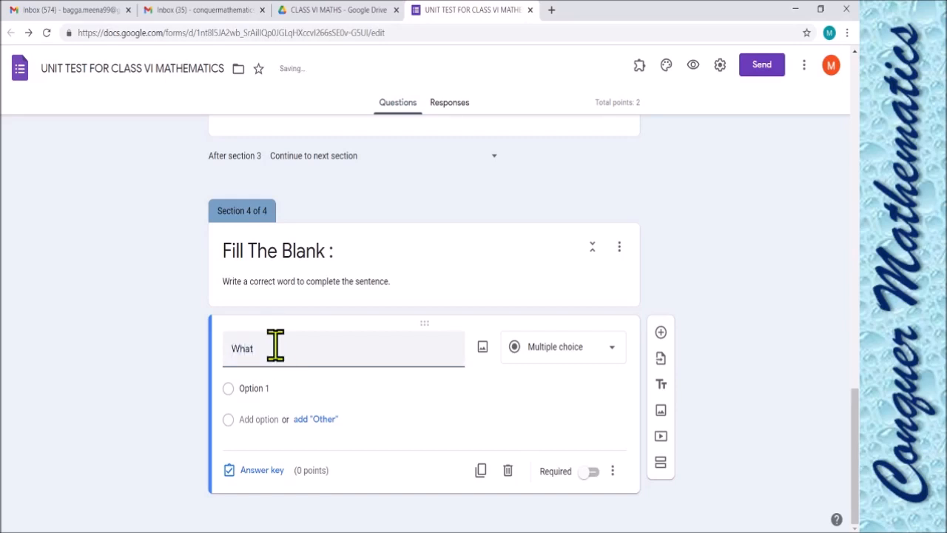
text(is the Diagonal of the Given R)
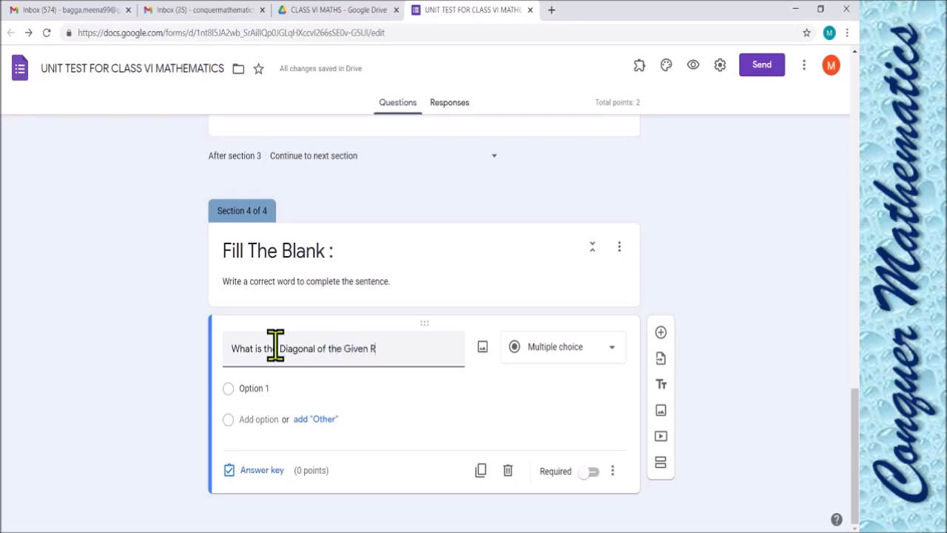
text(ectangle ?)
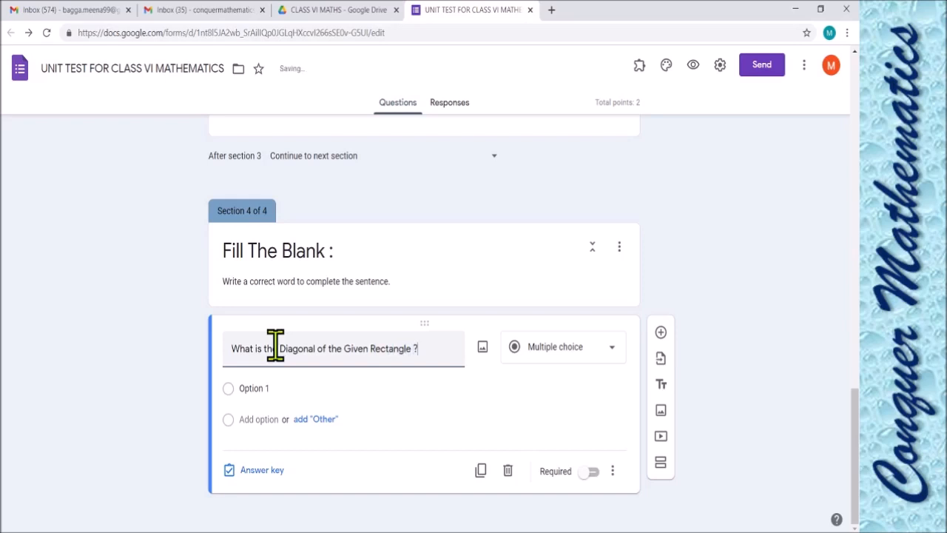
Step: Insert "Length of" before "Diagonal" in the question text
click(281, 350)
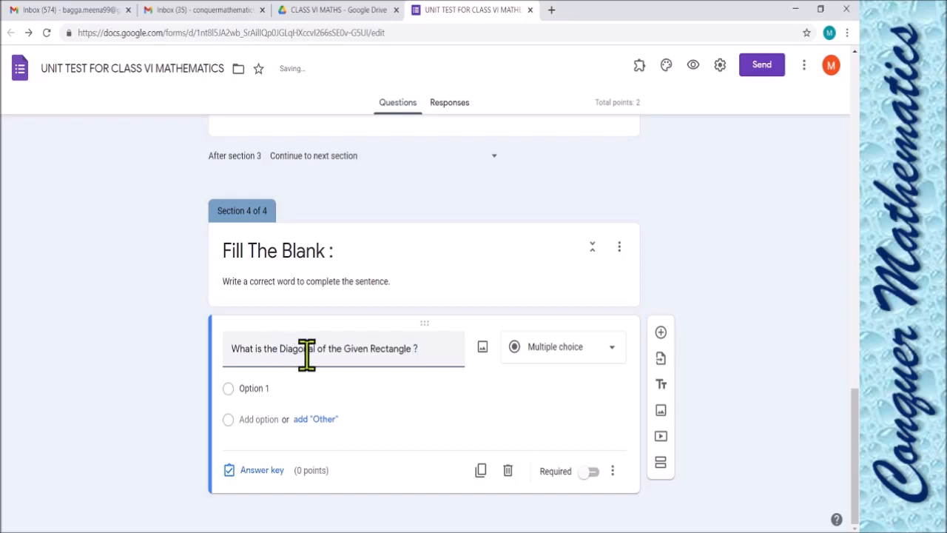
text(Le)
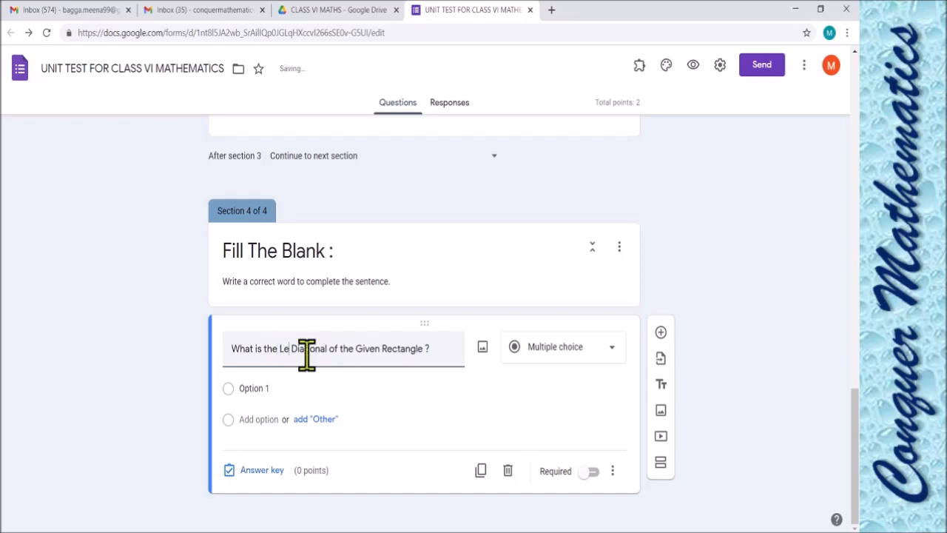
text(ngth)
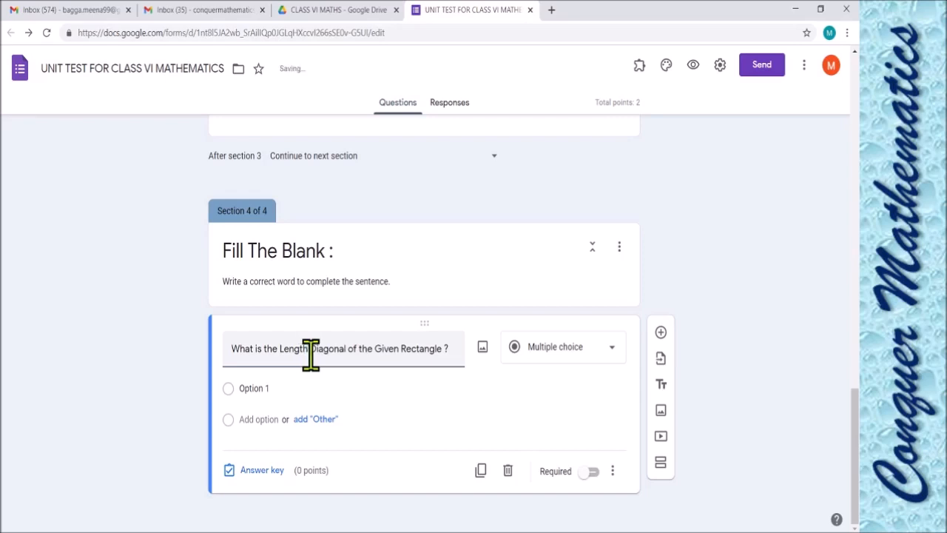
text(o)
key(BackSpace)
text(of)
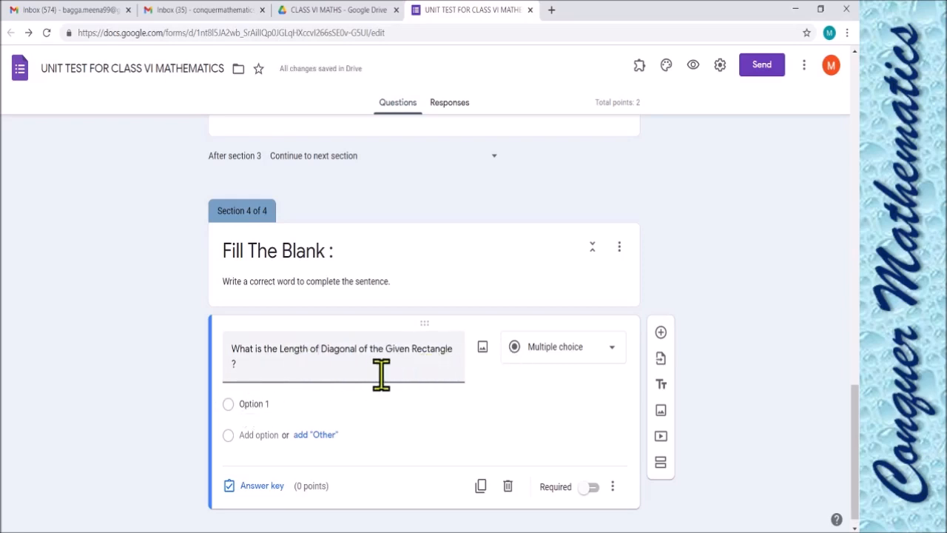
Step: Upload the saved 8 cm by 6 cm rectangle picture from the computer as the question's image
click(482, 348)
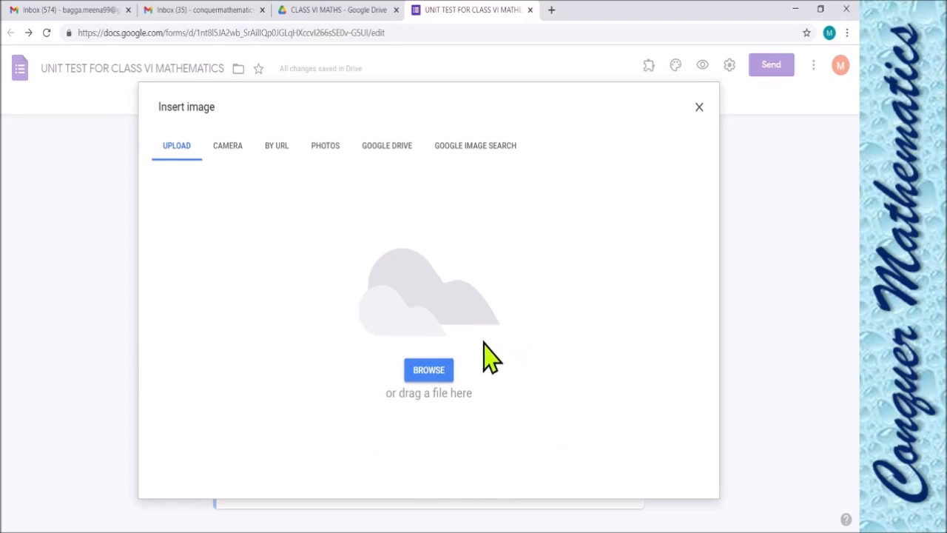
click(428, 370)
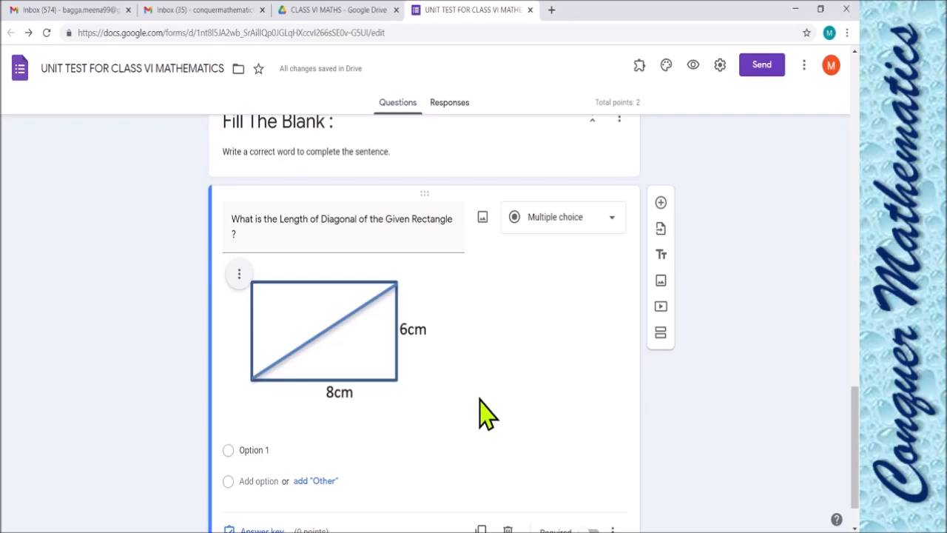
Step: Change the rectangle question's type to File upload and agree to let respondents upload files to Drive
scroll(482, 413, down, 2)
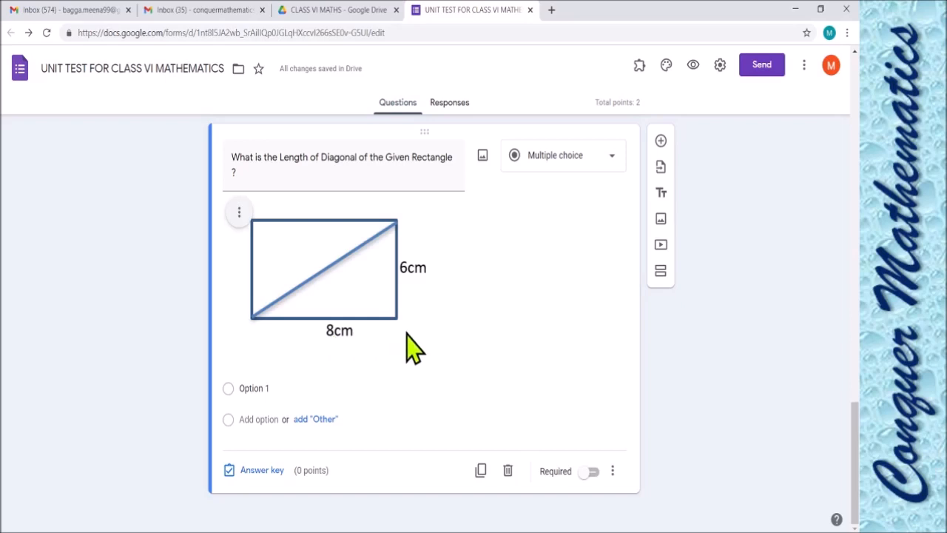
click(610, 164)
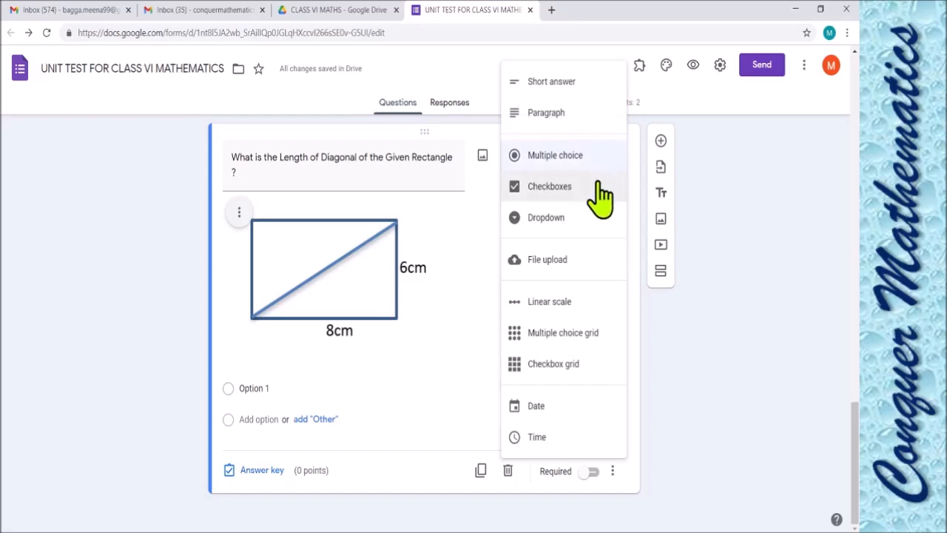
click(574, 270)
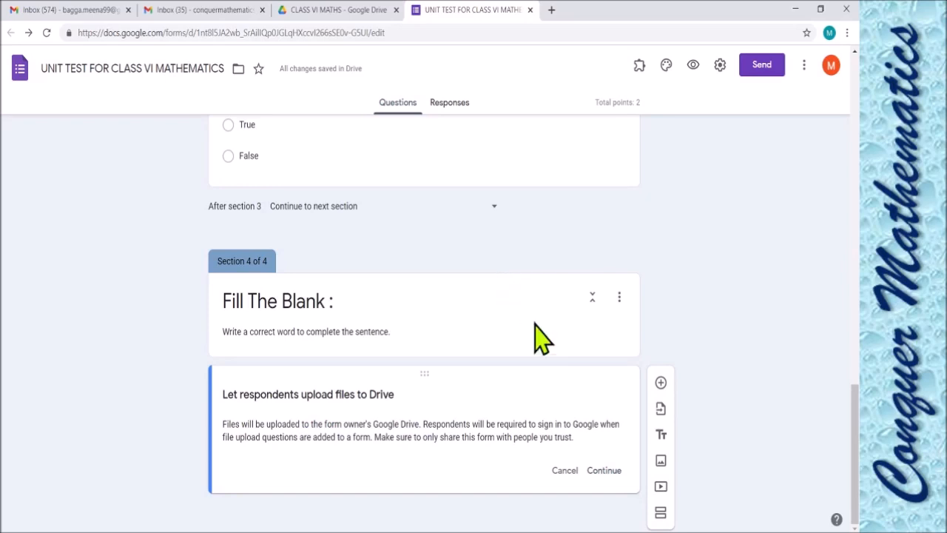
click(605, 474)
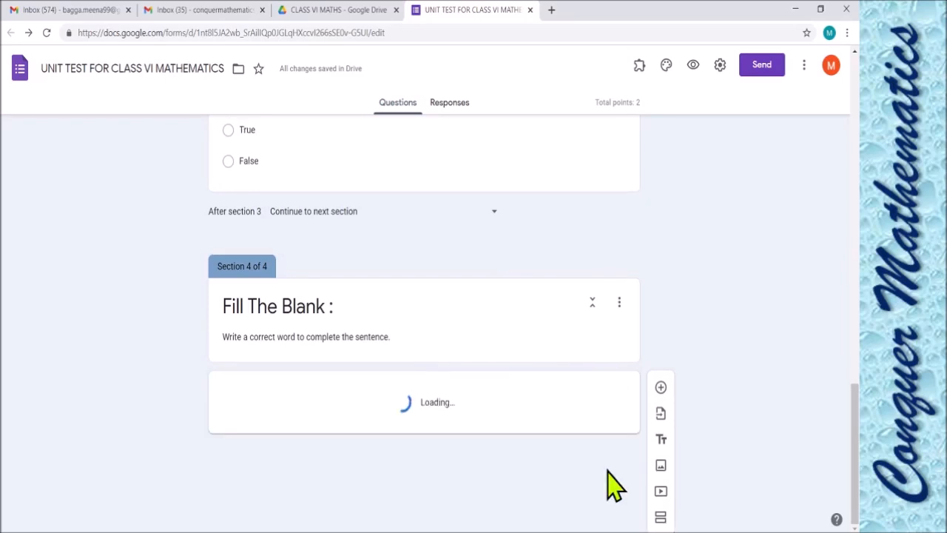
Step: Restrict the rectangle question's uploads to specific file types, allowing only Image and PDF
scroll(584, 473, down, 4)
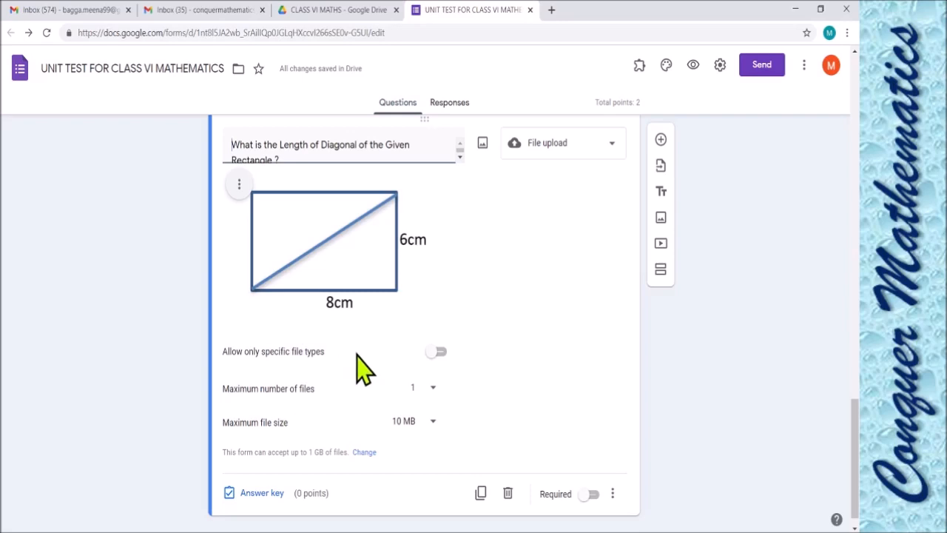
click(442, 361)
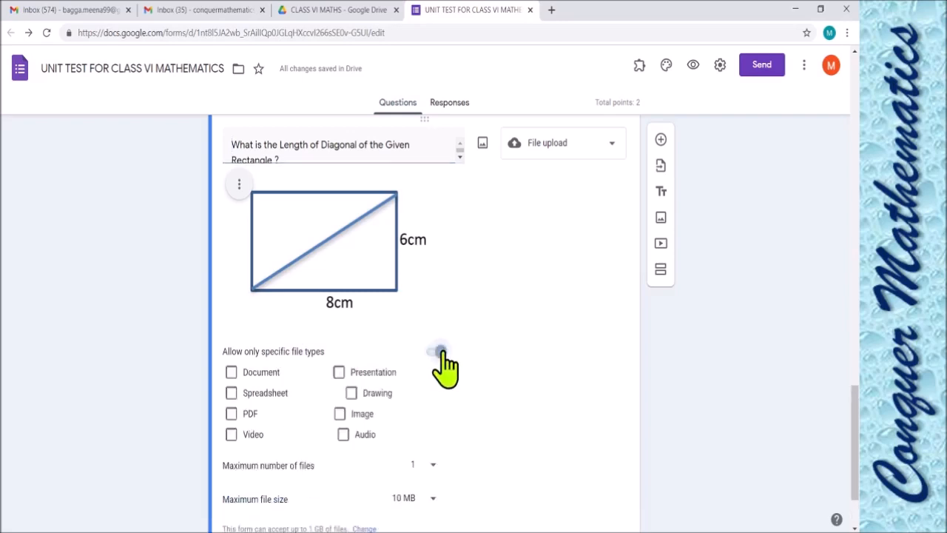
scroll(554, 365, down, 1)
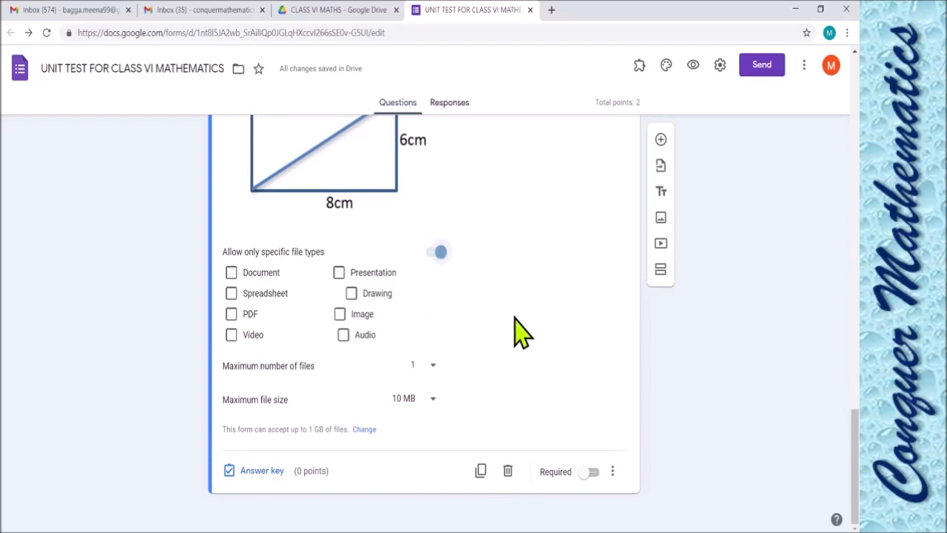
click(342, 315)
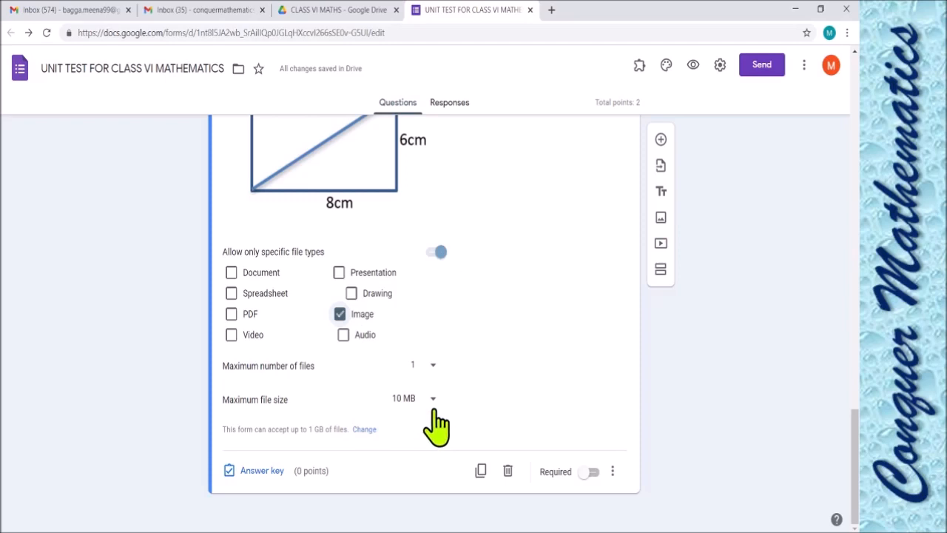
click(231, 315)
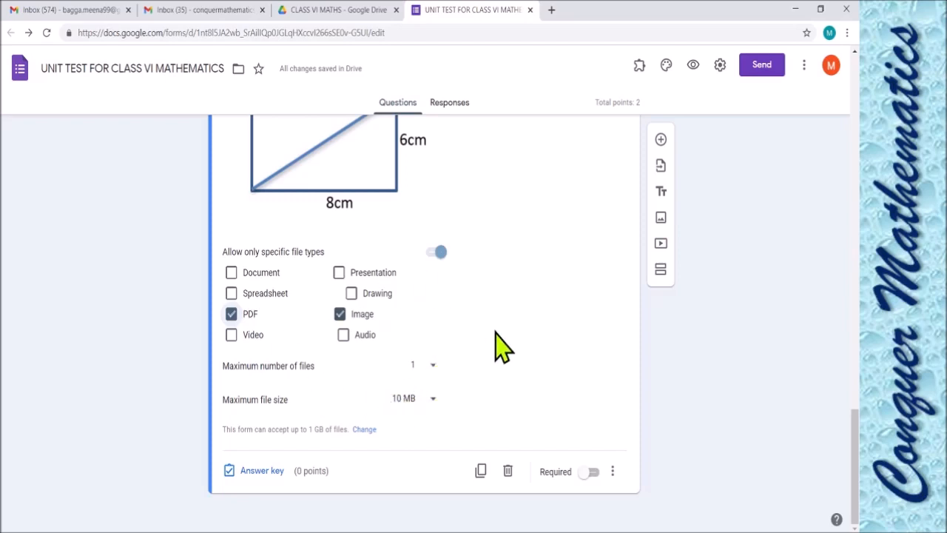
scroll(499, 345, up, 3)
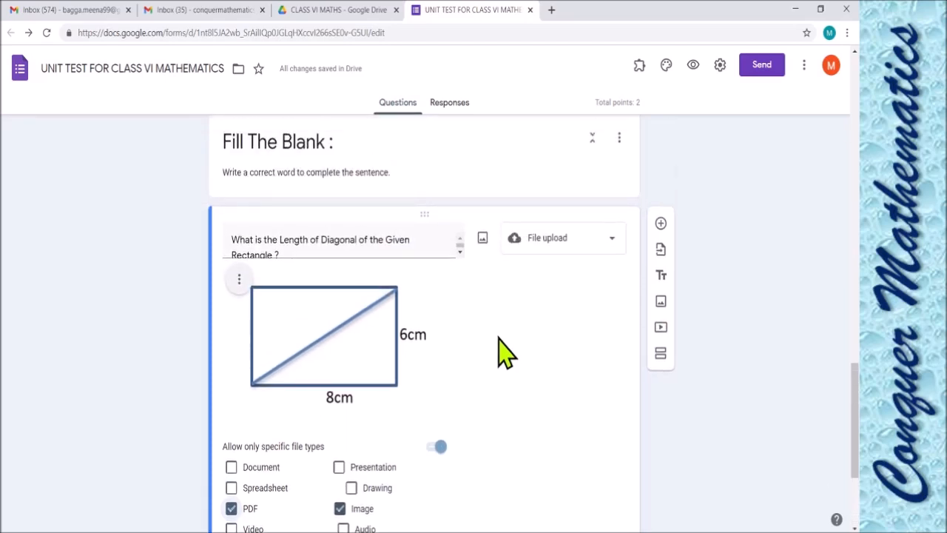
Step: Assign 4 points to the rectangle diagonal question in its answer key
scroll(506, 355, down, 3)
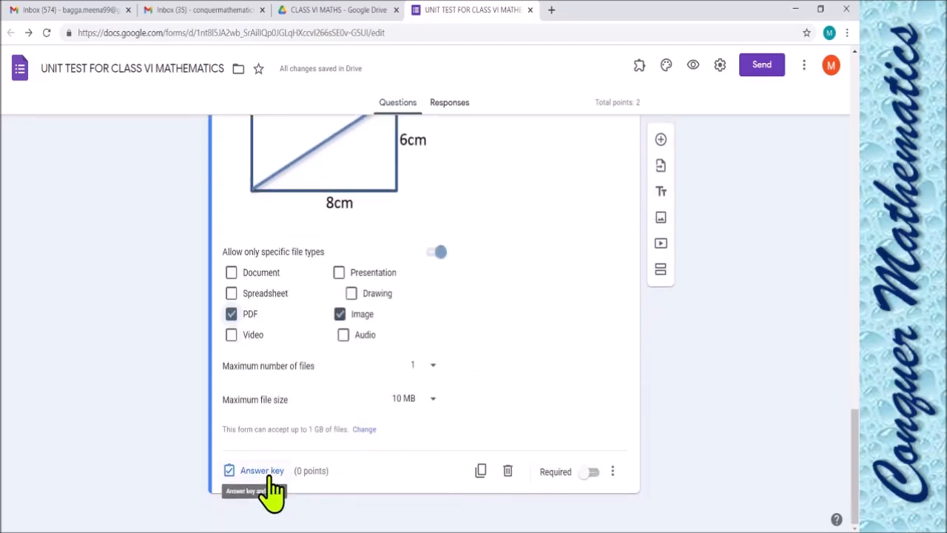
click(262, 471)
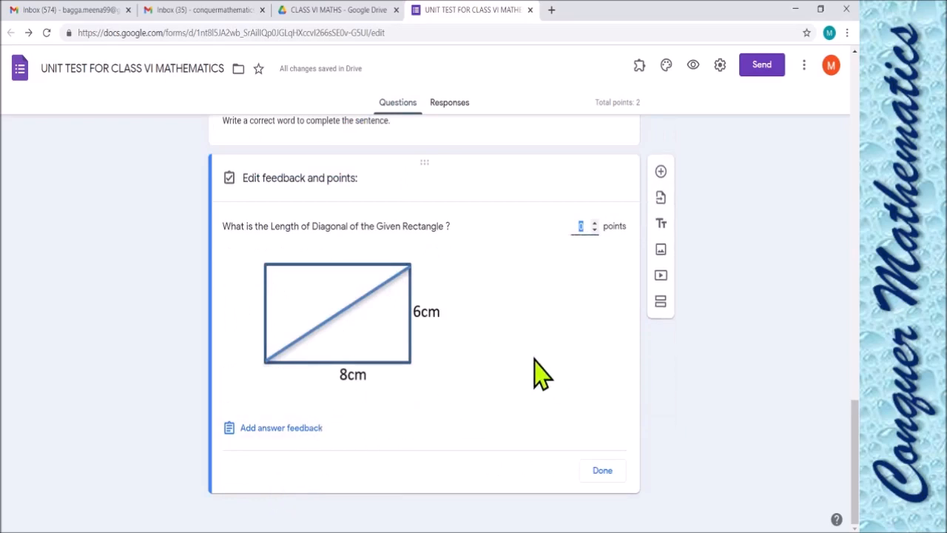
scroll(528, 370, up, 3)
scroll(518, 366, down, 3)
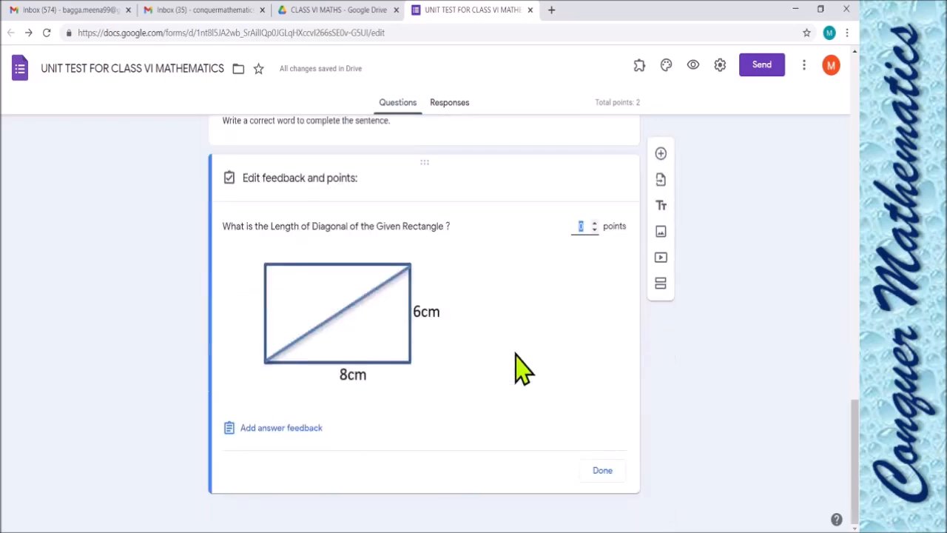
click(594, 224)
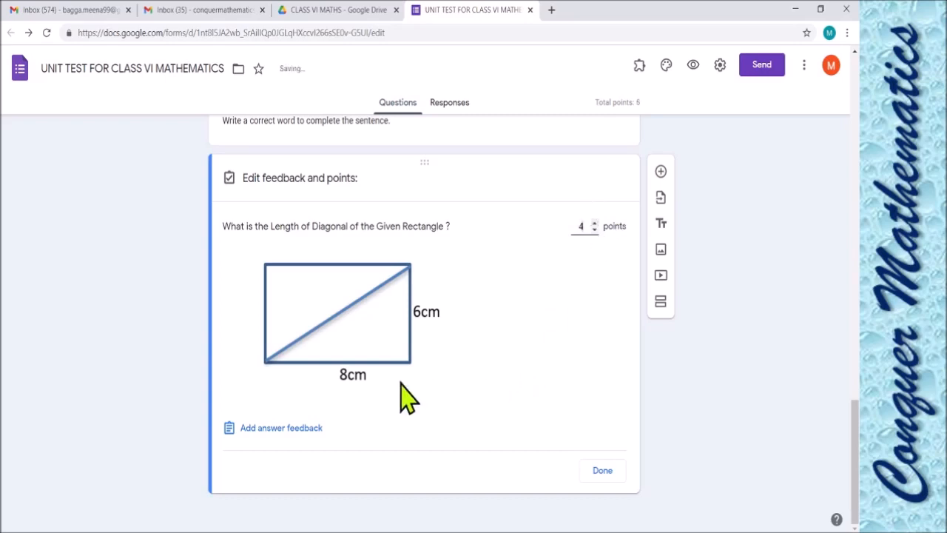
Step: Save "10cm" as the answer feedback for the rectangle question and make the question required
click(302, 429)
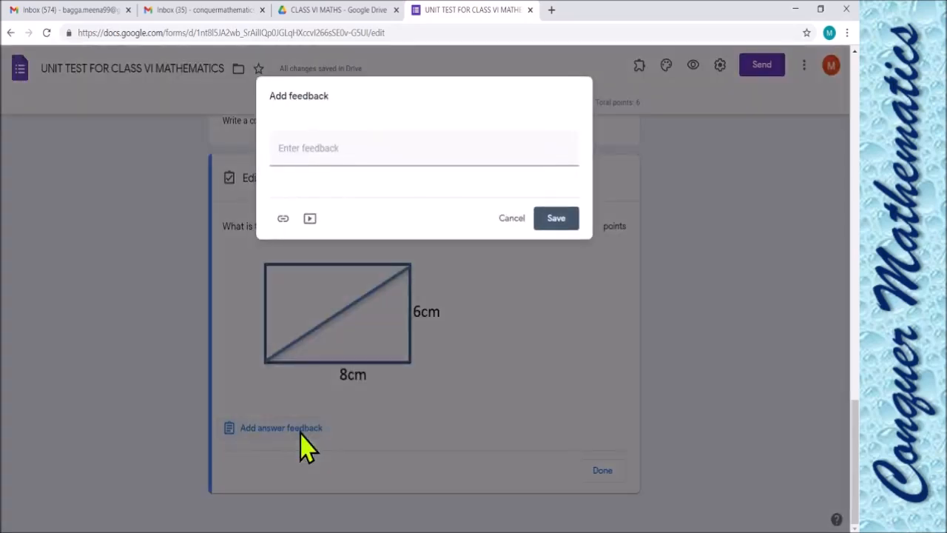
click(326, 150)
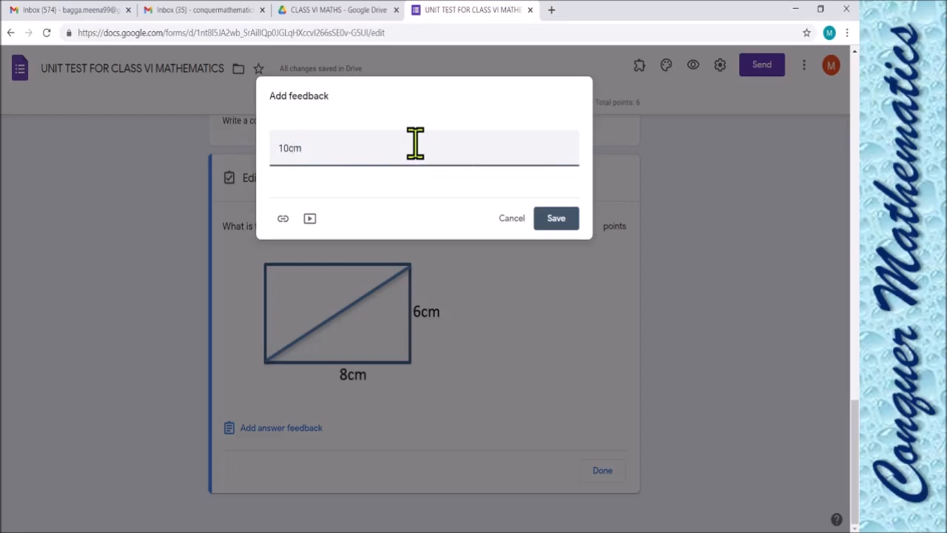
click(563, 221)
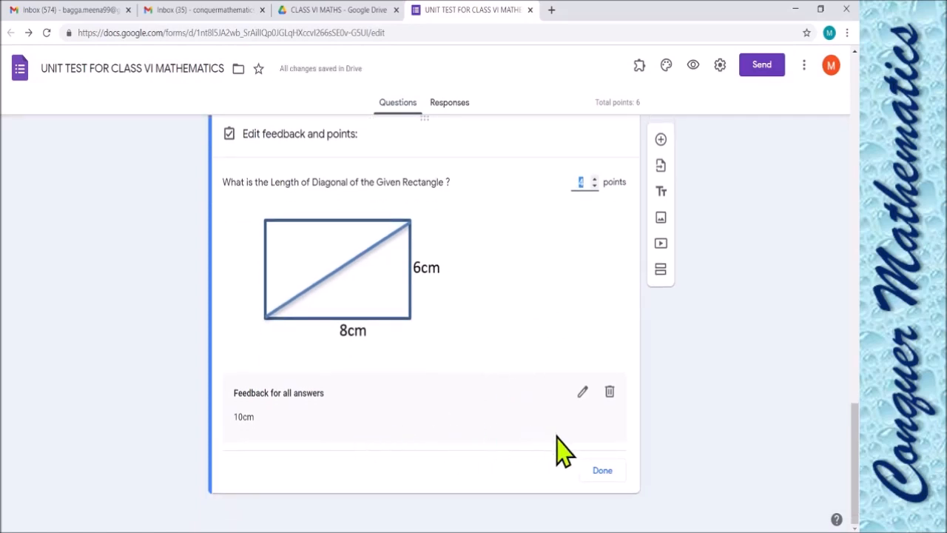
click(596, 471)
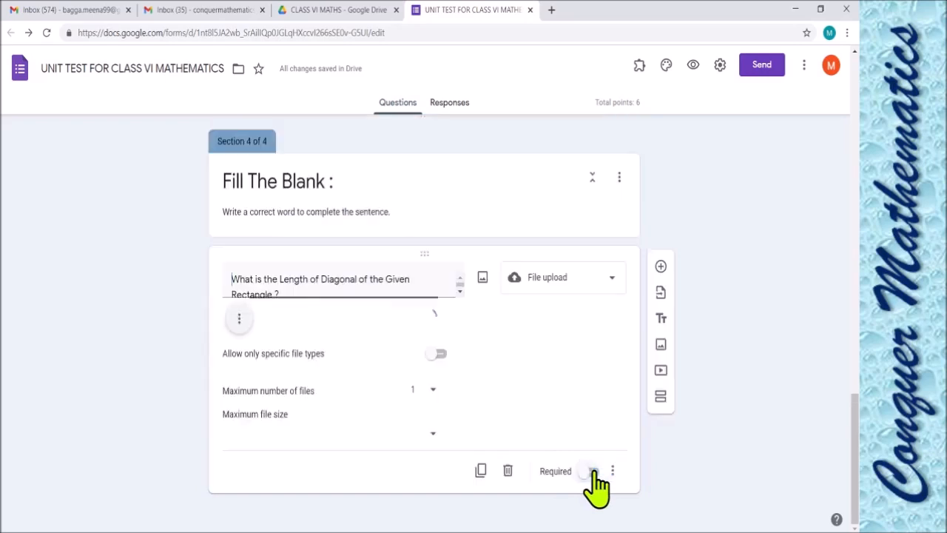
scroll(463, 433, down, 3)
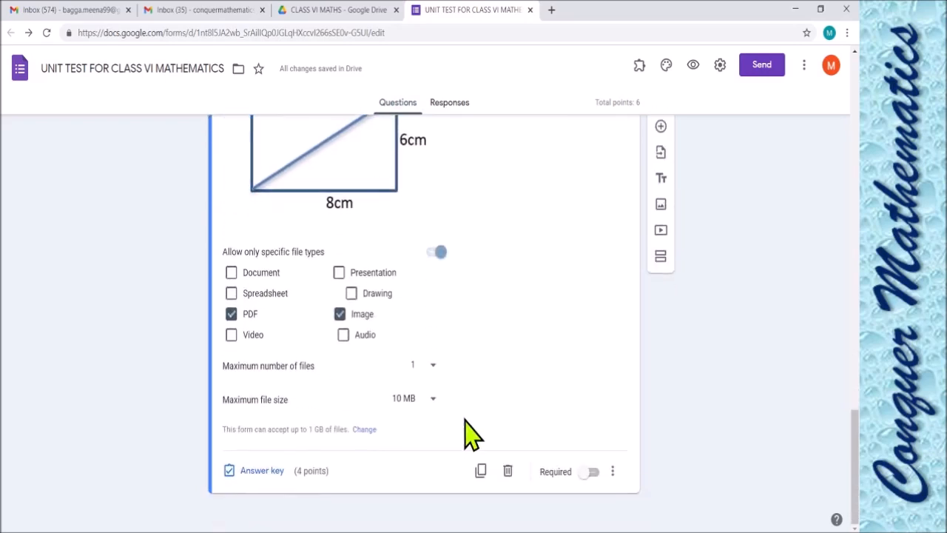
click(592, 472)
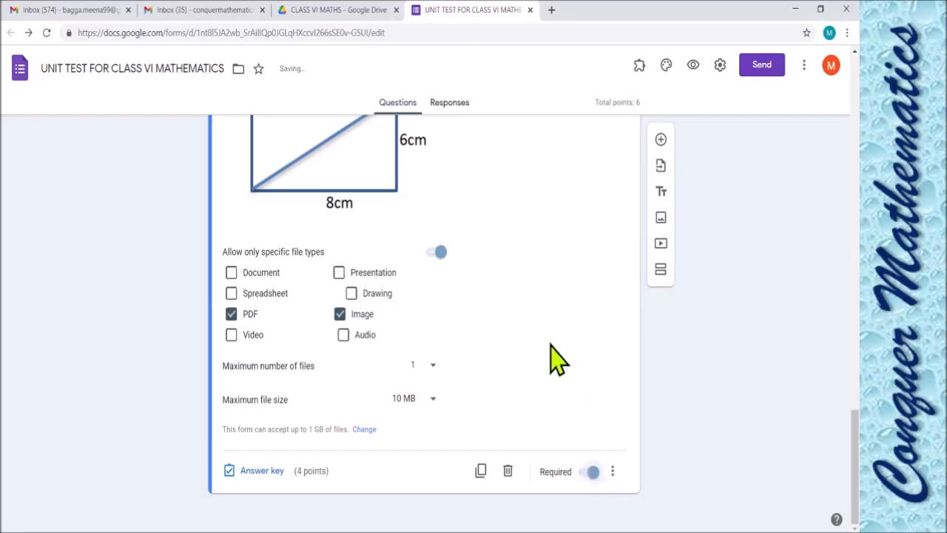
Step: Add a new section after the Fill The Blank section and title it "Short Answer Questions :"
scroll(556, 360, up, 3)
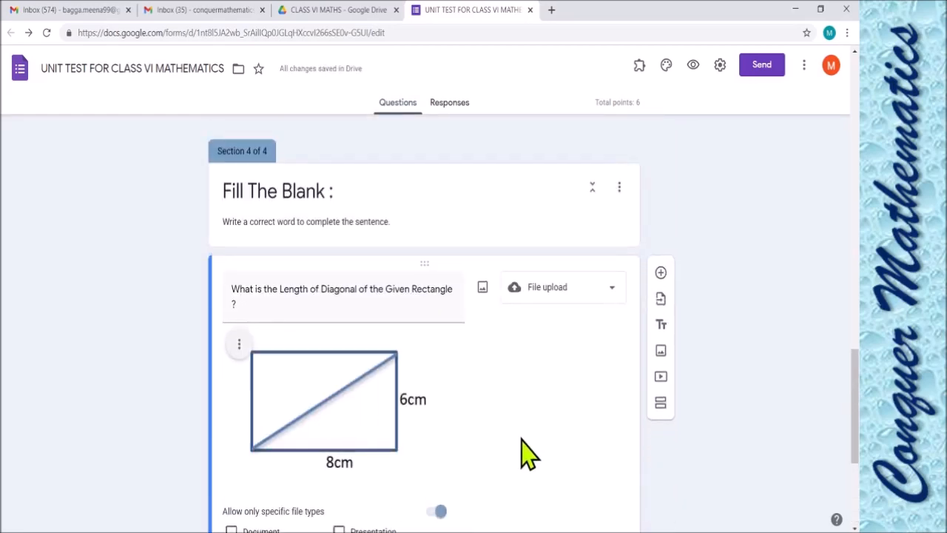
scroll(525, 451, up, 3)
scroll(521, 444, up, 7)
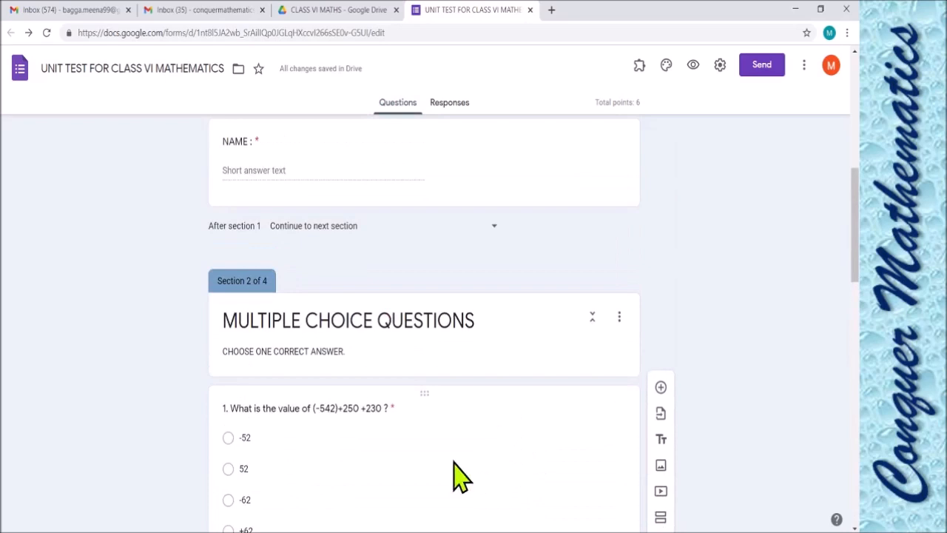
scroll(370, 470, down, 5)
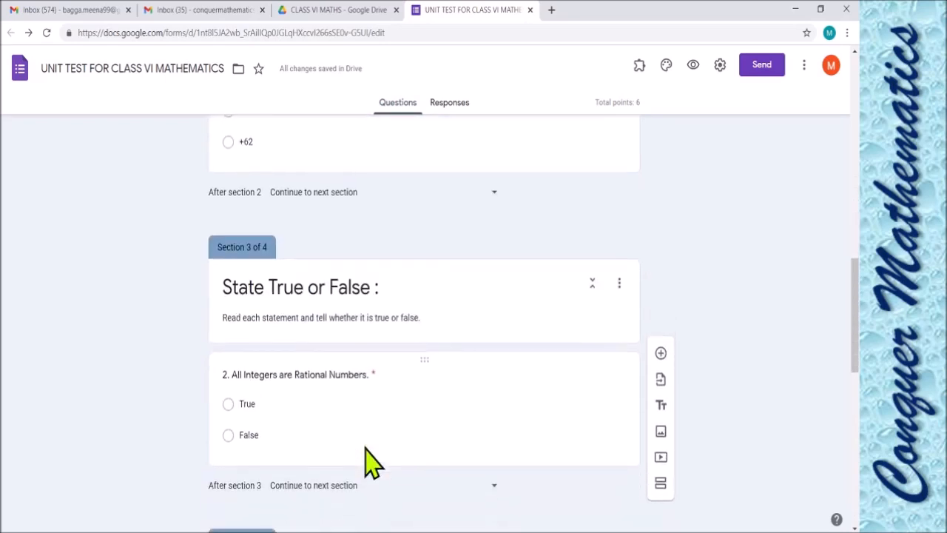
scroll(459, 421, down, 5)
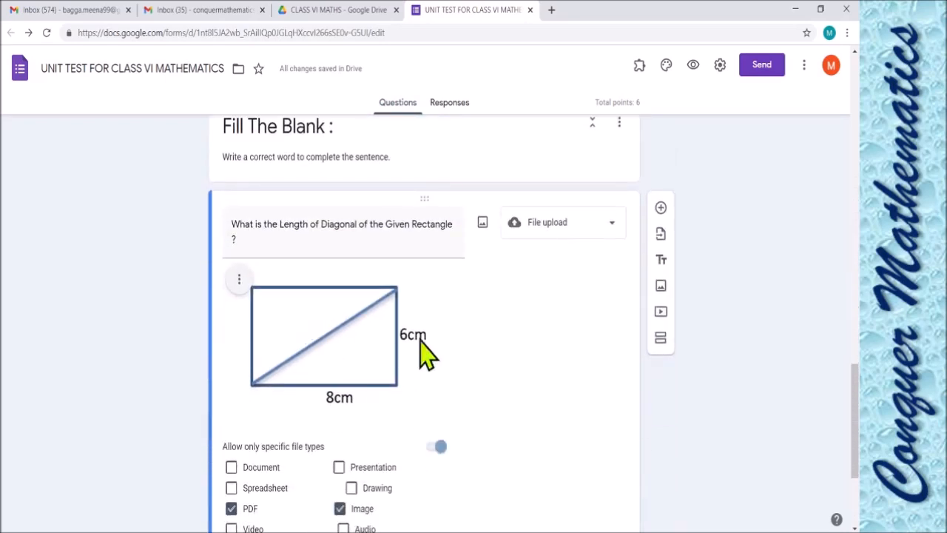
scroll(492, 255, down, 3)
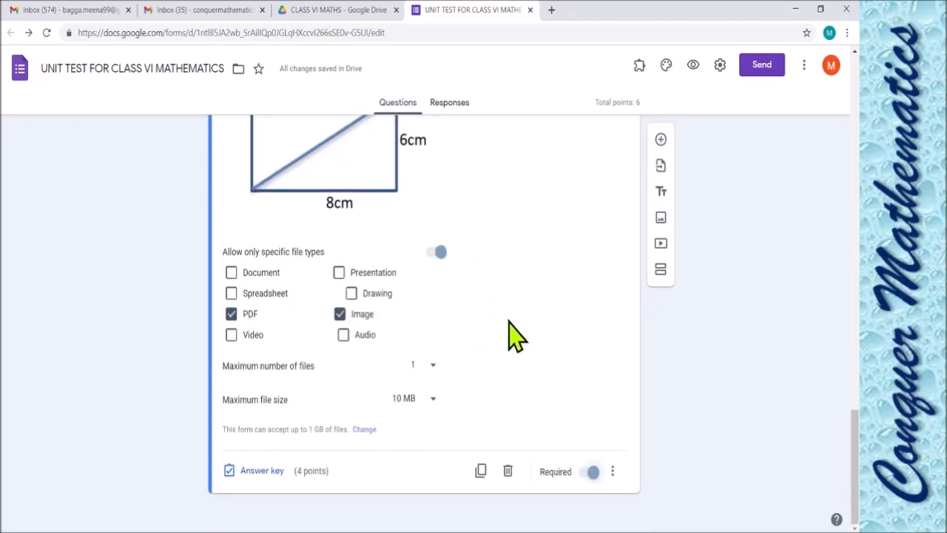
click(661, 271)
click(273, 442)
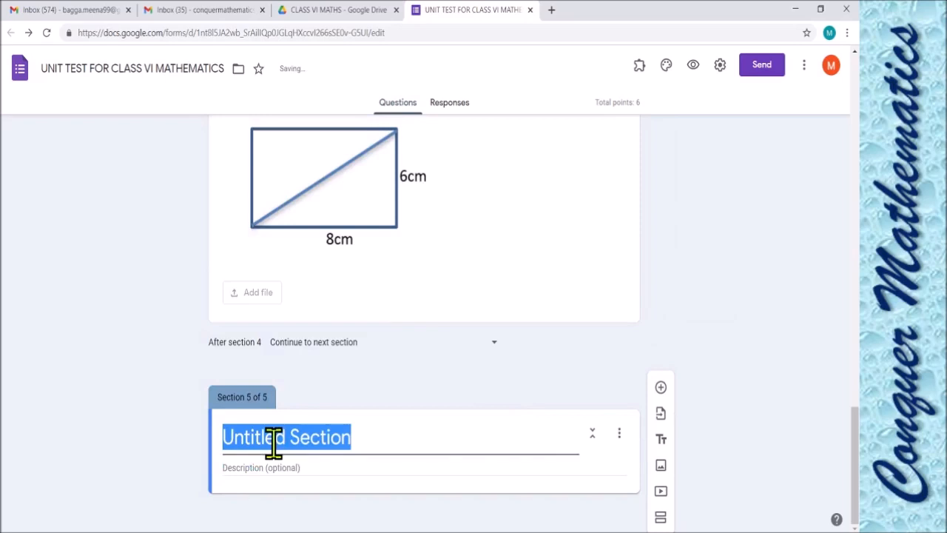
text(Sho)
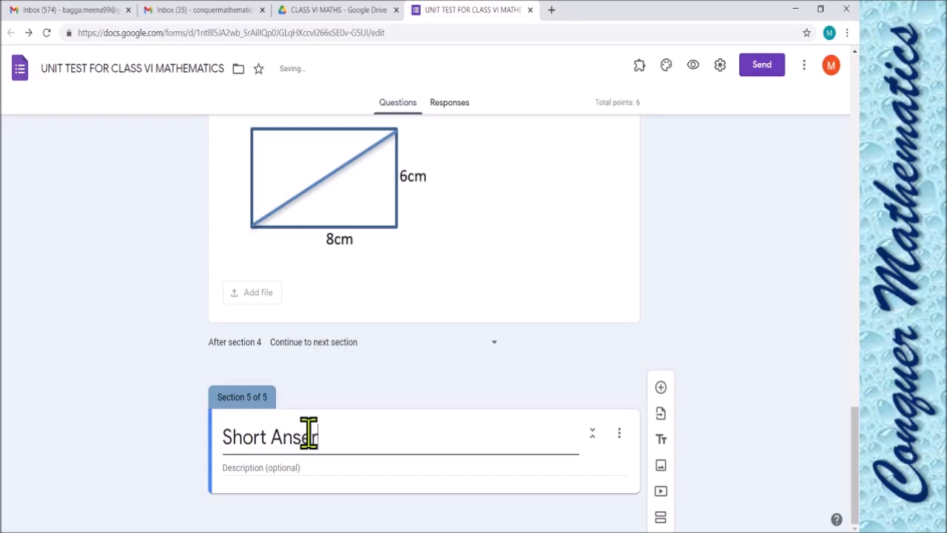
text(rt Answer Questions)
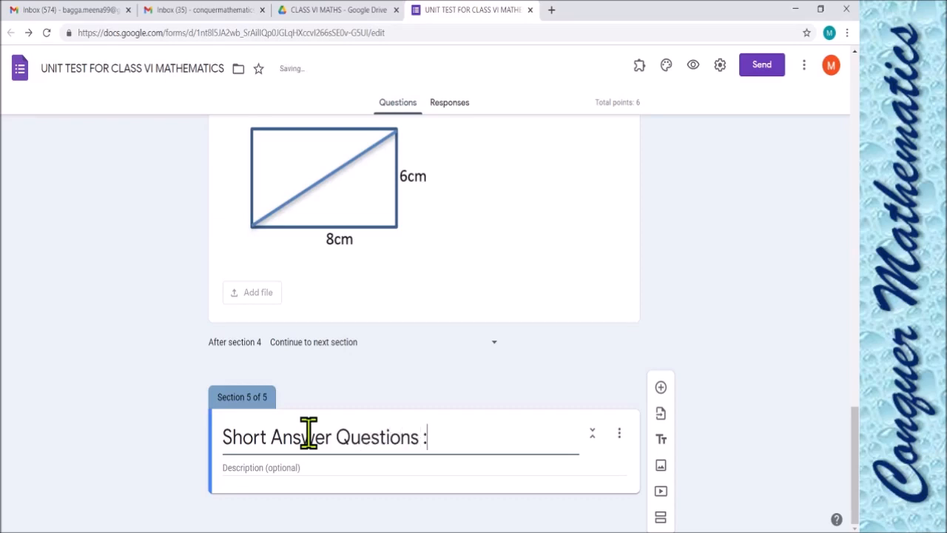
text( :)
Step: Add a short-answer question to the Short Answer Questions section with the text "What is the value of"
click(661, 387)
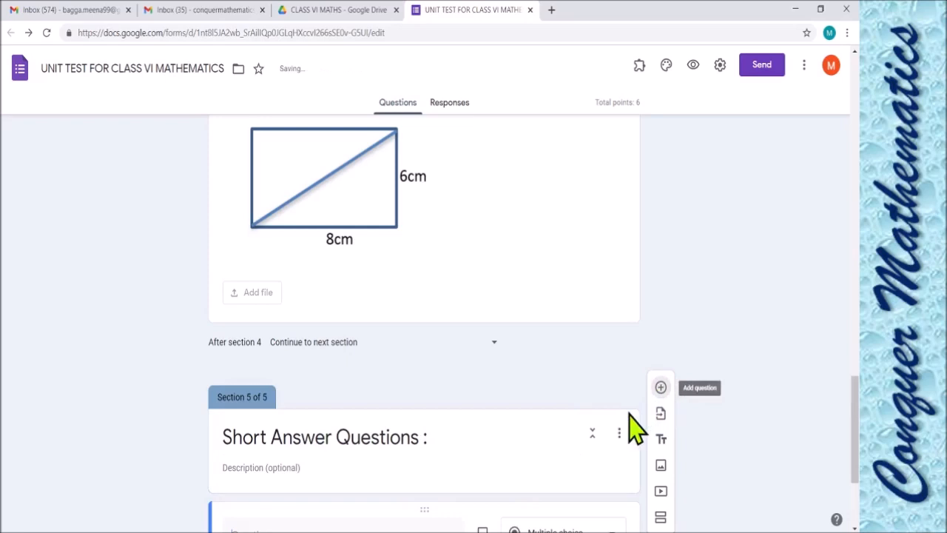
scroll(412, 433, up, 5)
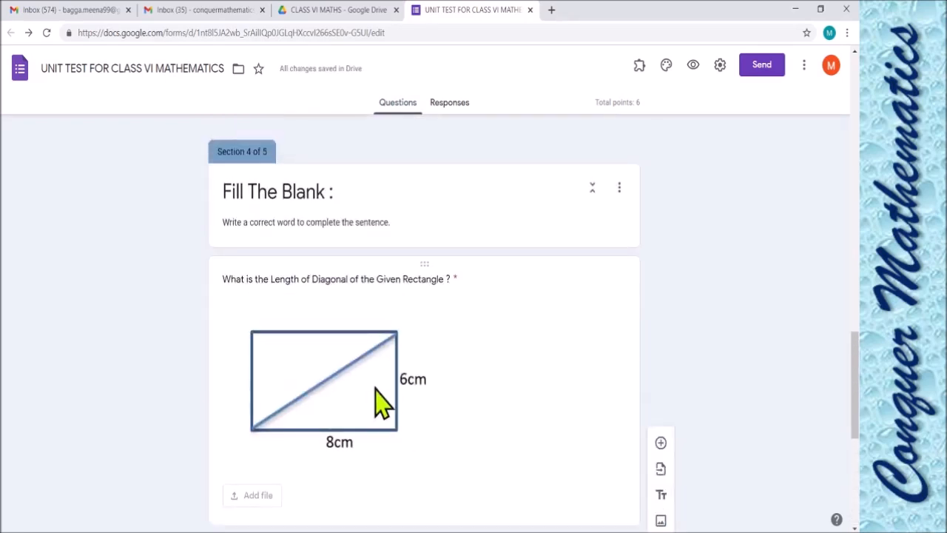
scroll(370, 429, down, 1)
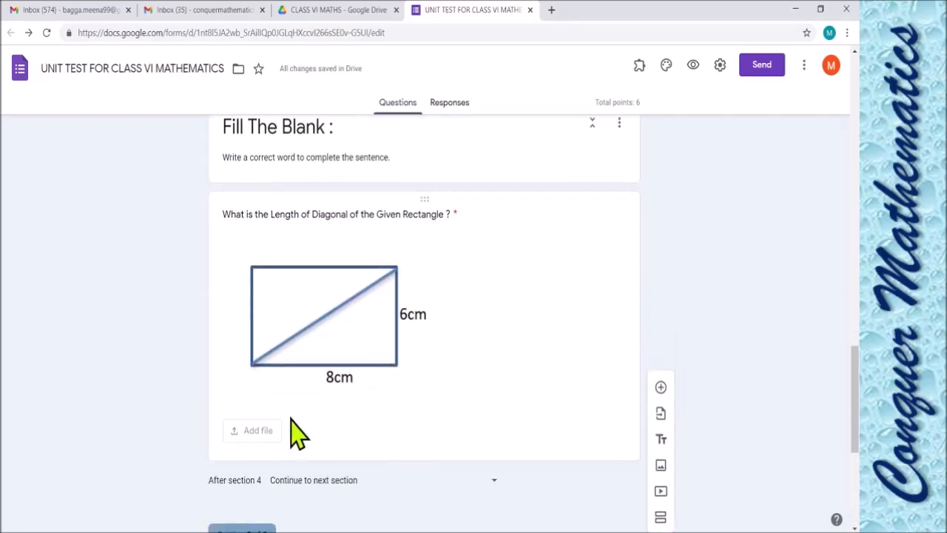
scroll(412, 374, down, 4)
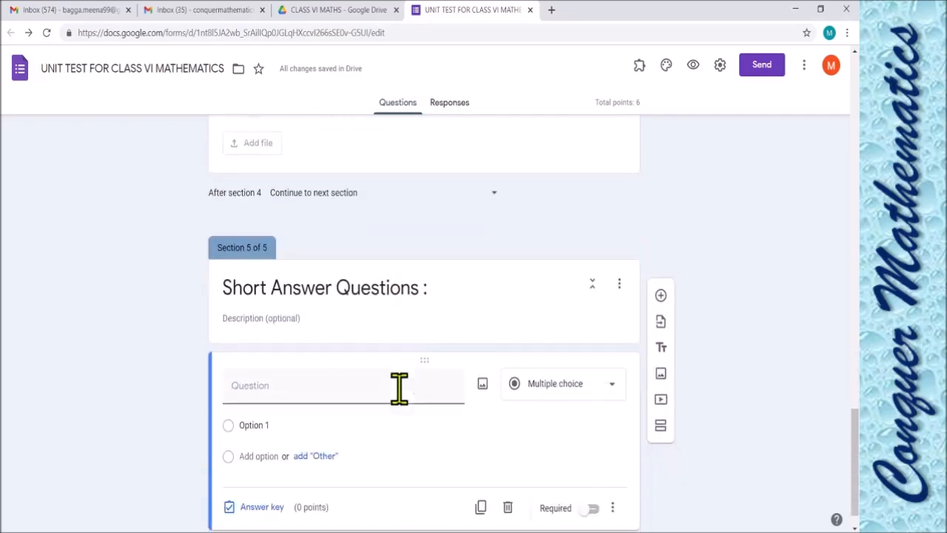
scroll(399, 388, down, 1)
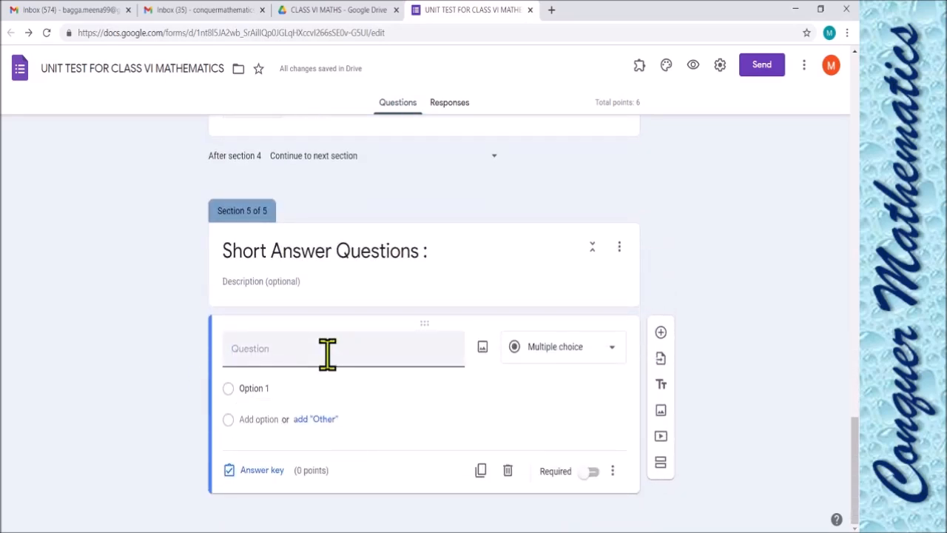
click(300, 354)
text(the value of)
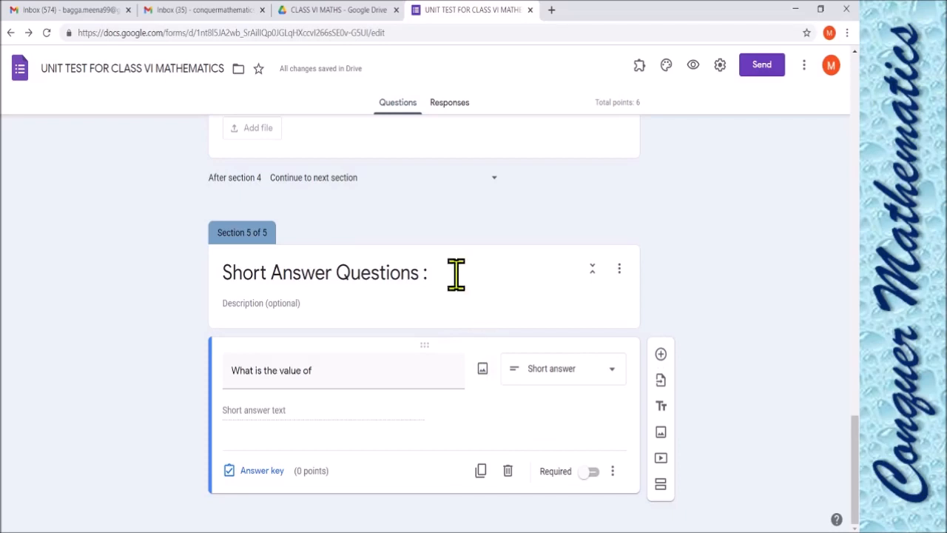
Step: Find the Hypatia math editor among the add-ons for Forms, install it with the requested permission, and return to the form
scroll(456, 278, up, 3)
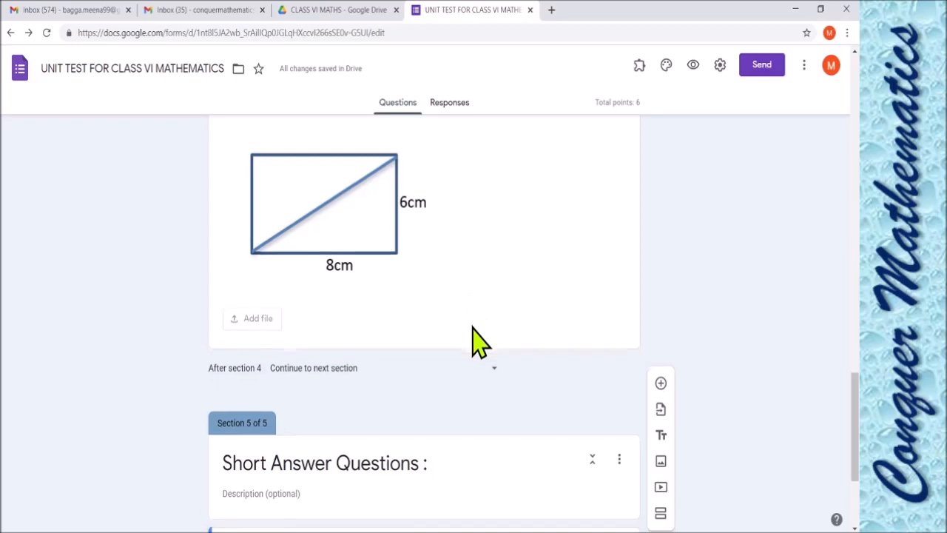
scroll(478, 338, down, 3)
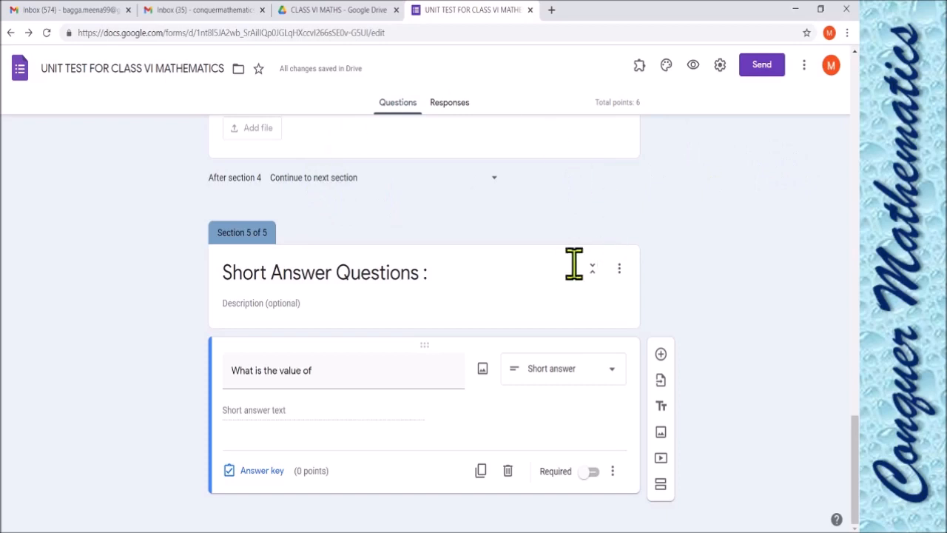
click(804, 66)
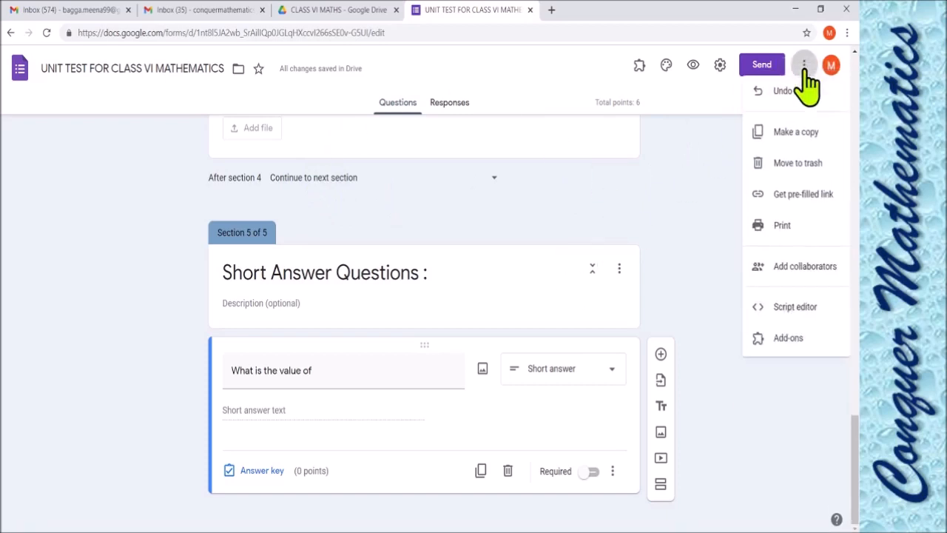
click(785, 346)
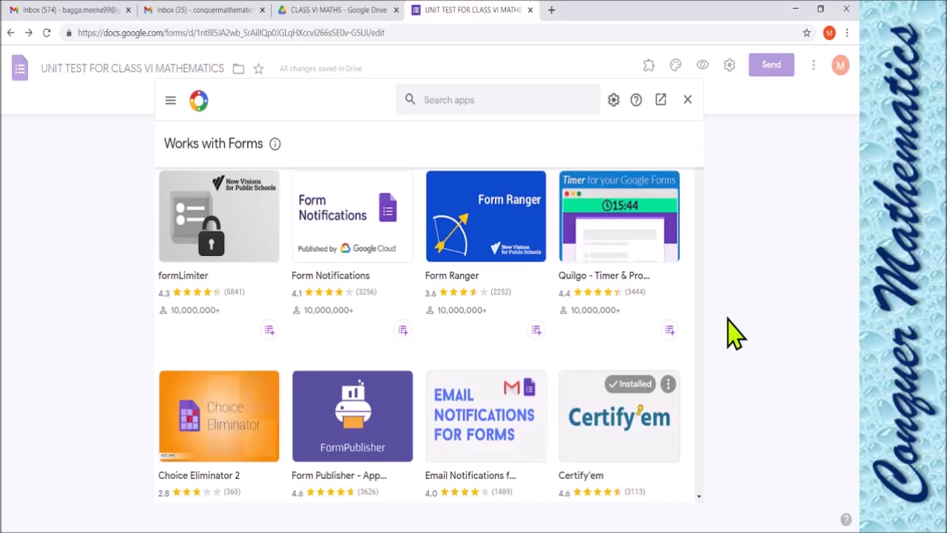
scroll(441, 319, down, 3)
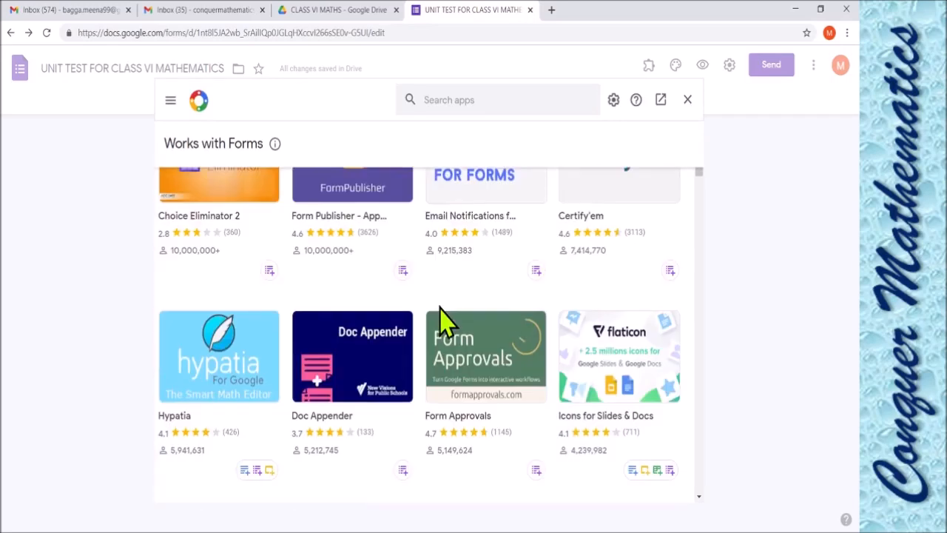
scroll(441, 319, down, 1)
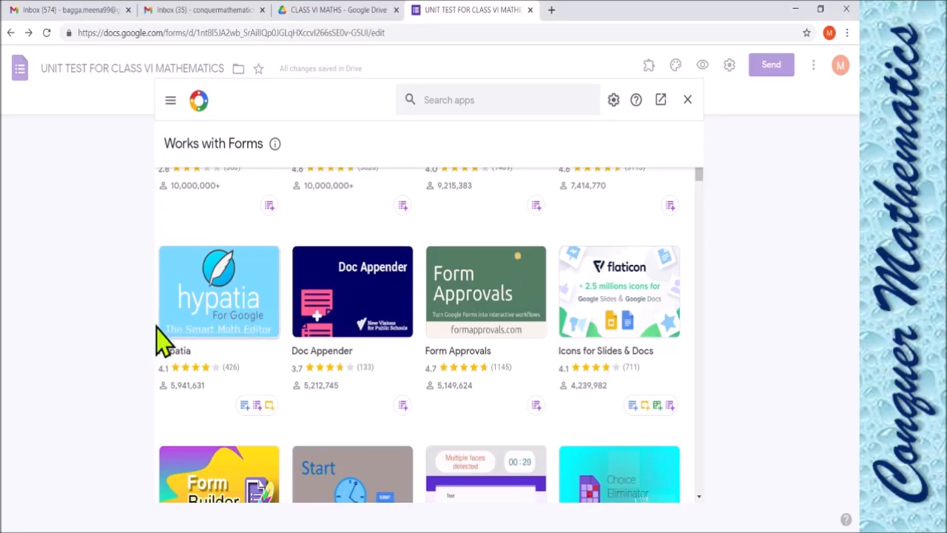
click(234, 299)
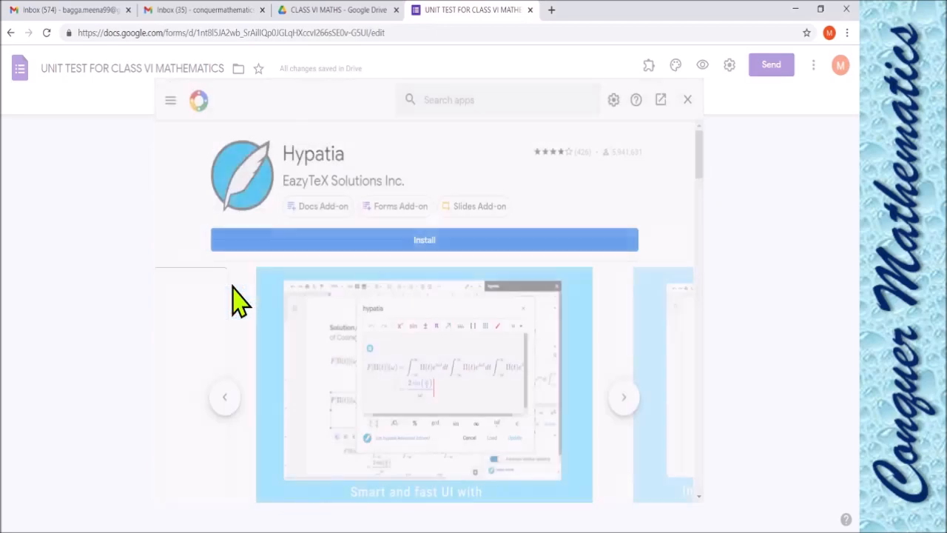
click(425, 243)
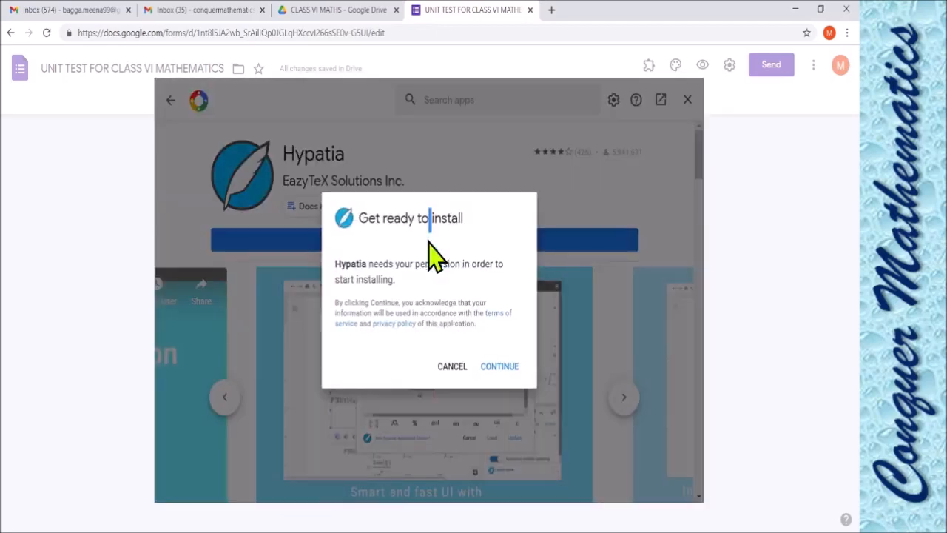
click(495, 367)
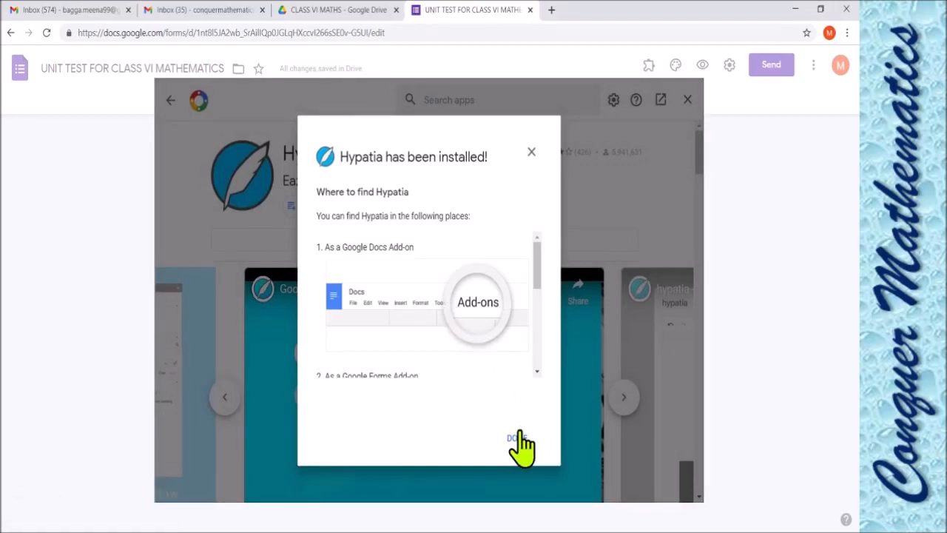
click(516, 438)
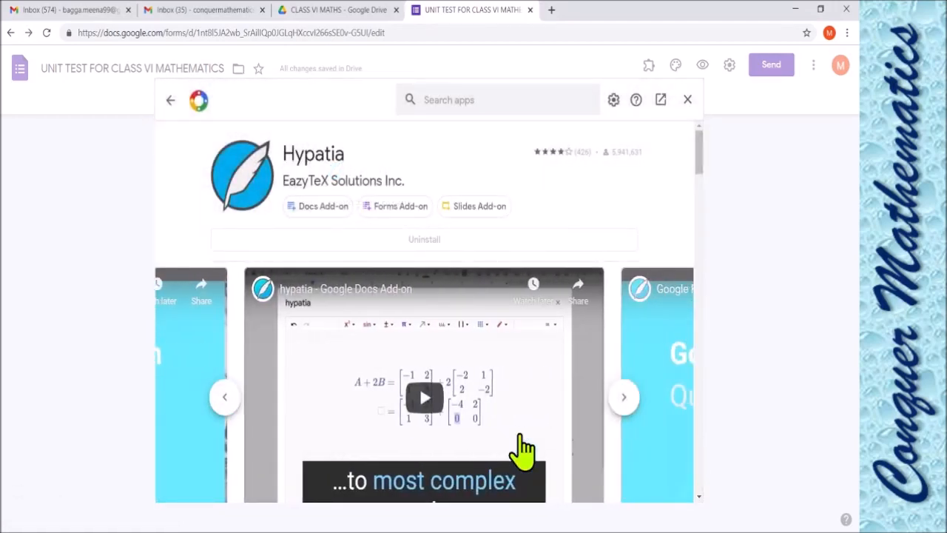
click(687, 100)
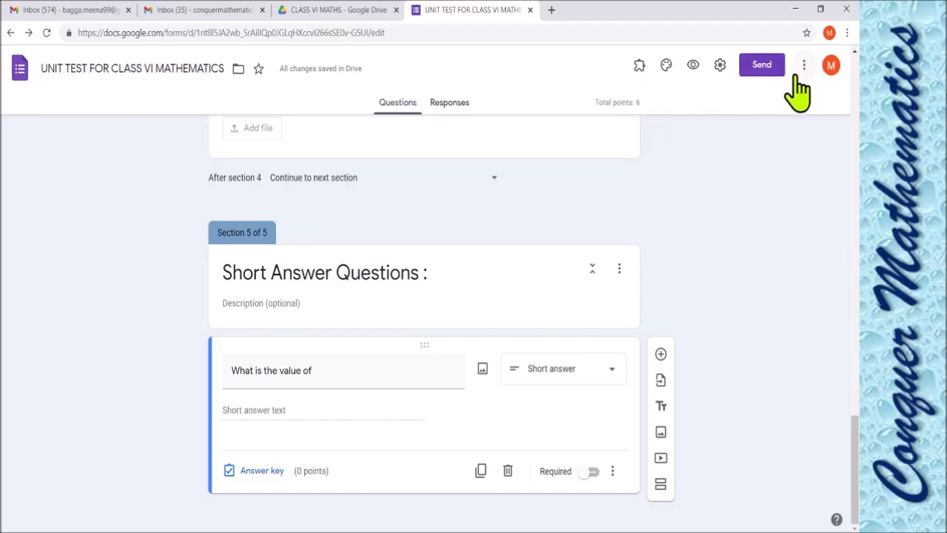
Step: Launch the Hypatia add-on's Insert/Edit Math editor and continue past its welcome instructions
click(640, 66)
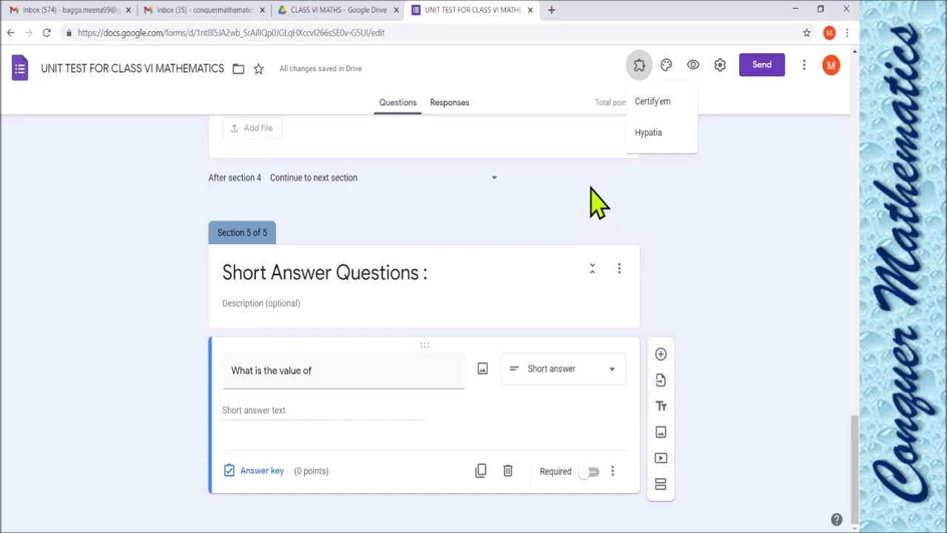
click(654, 137)
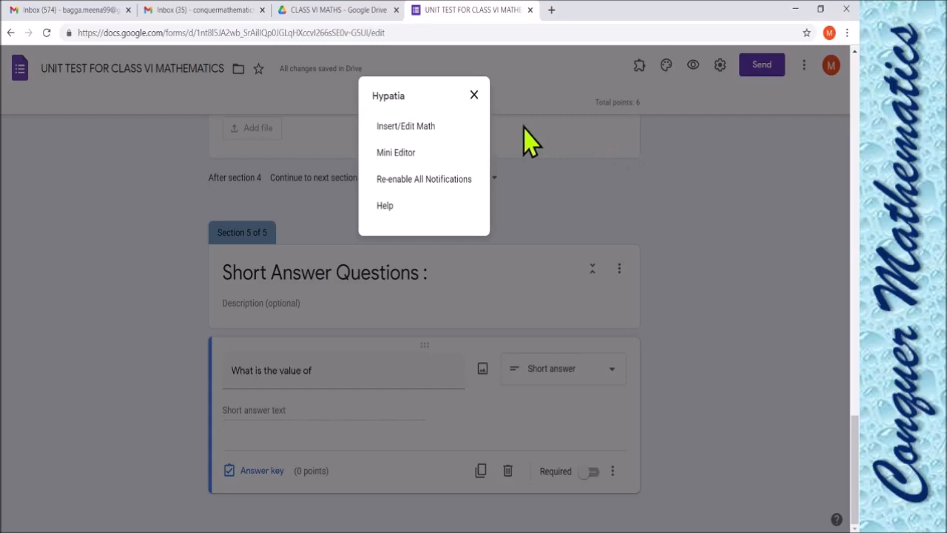
click(407, 127)
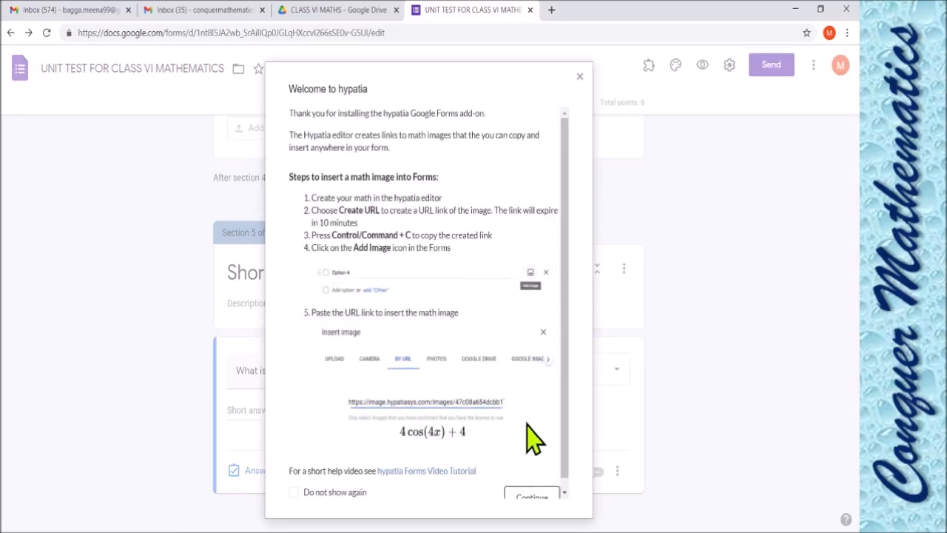
click(529, 495)
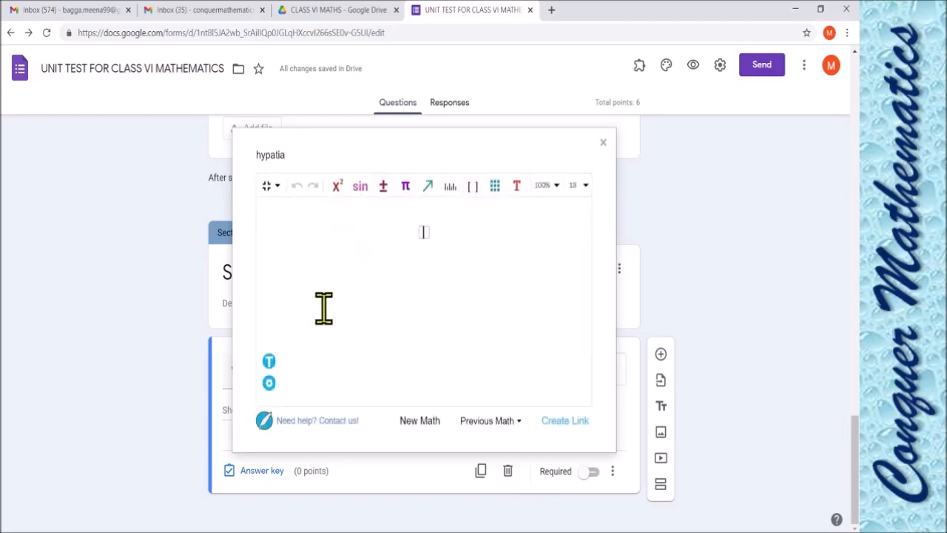
Step: Examine the Hypatia editor's symbol palettes, including operators, functions, arrows, brackets, matrices and text options
click(382, 201)
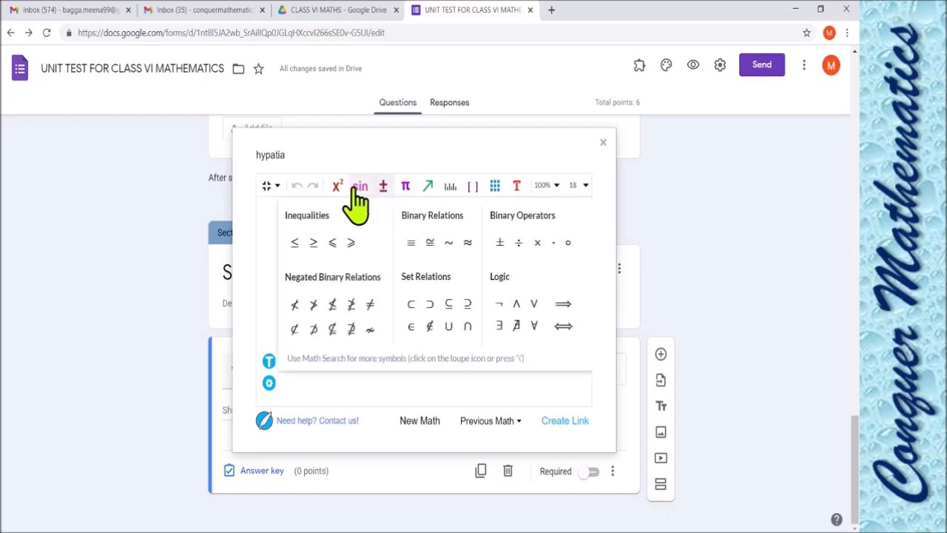
click(359, 202)
click(337, 201)
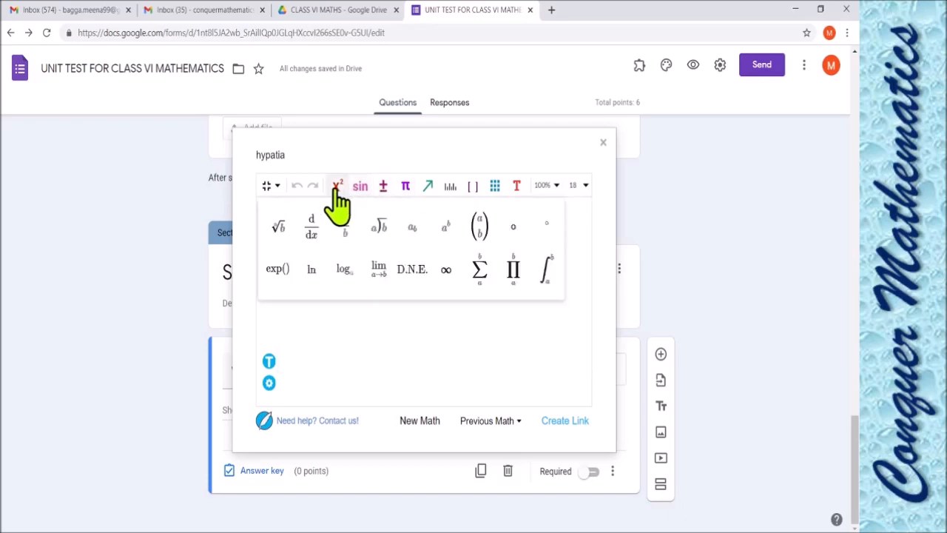
click(404, 188)
click(428, 187)
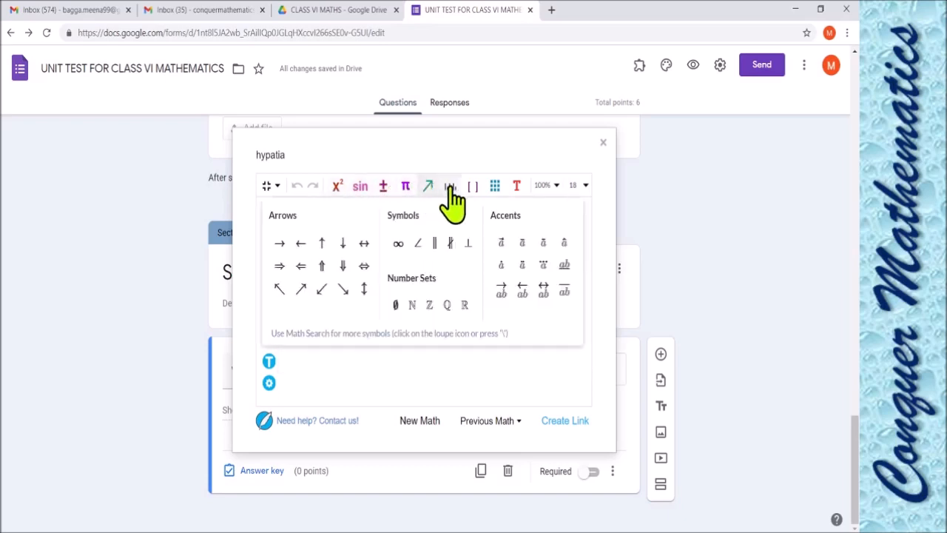
click(449, 186)
click(472, 186)
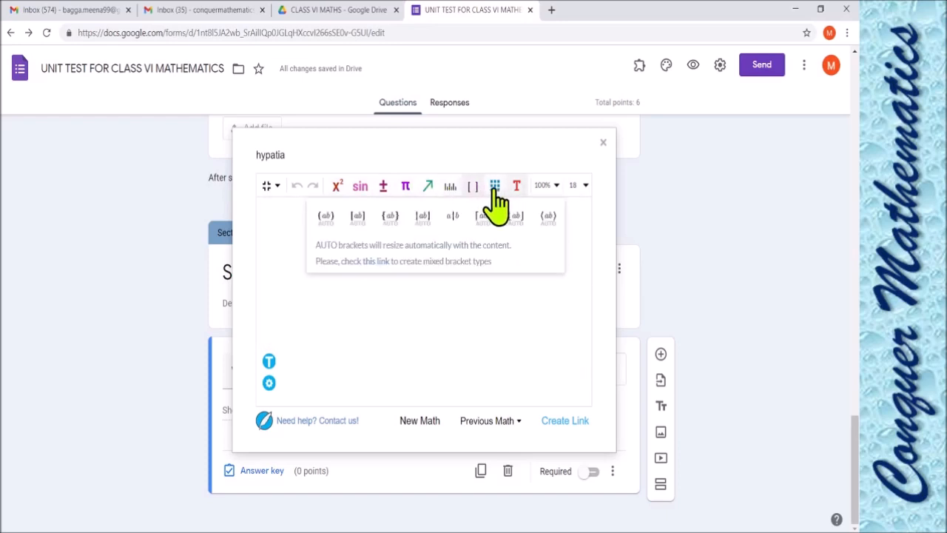
click(496, 189)
click(517, 189)
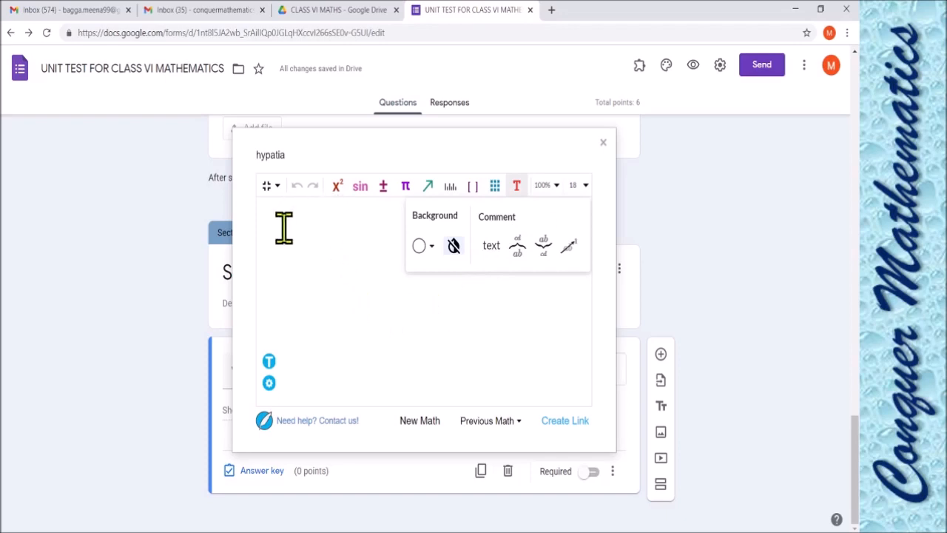
click(360, 223)
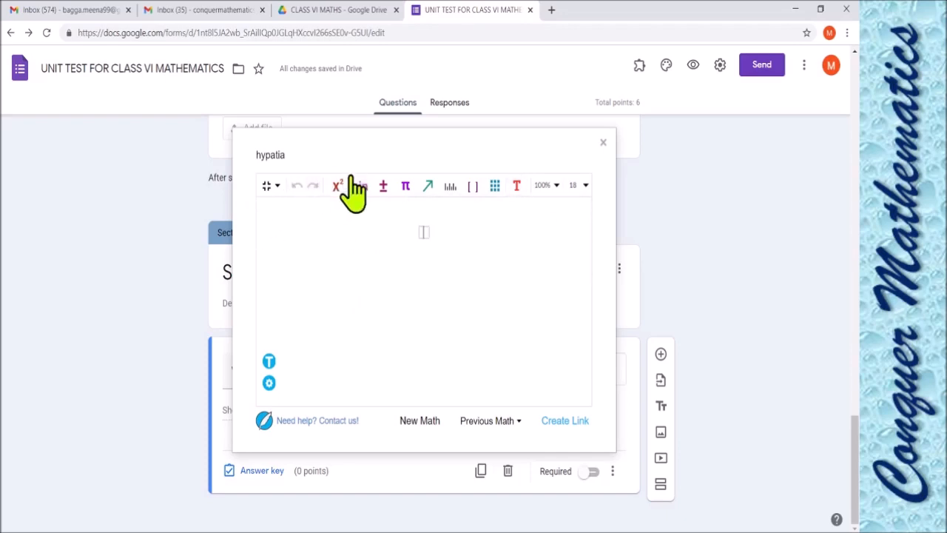
Step: Build the expression √64 in the Hypatia editor, create an image link for it, and close the editor
click(338, 186)
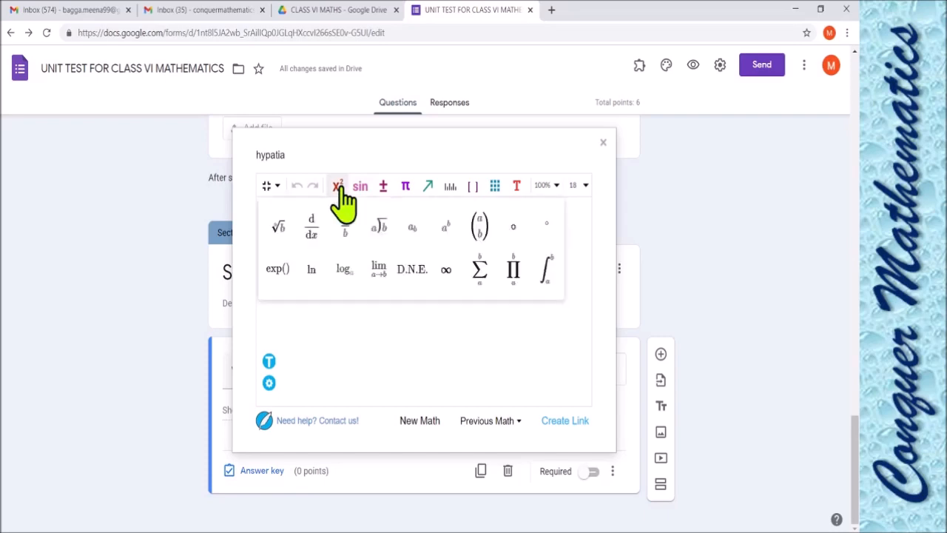
click(282, 228)
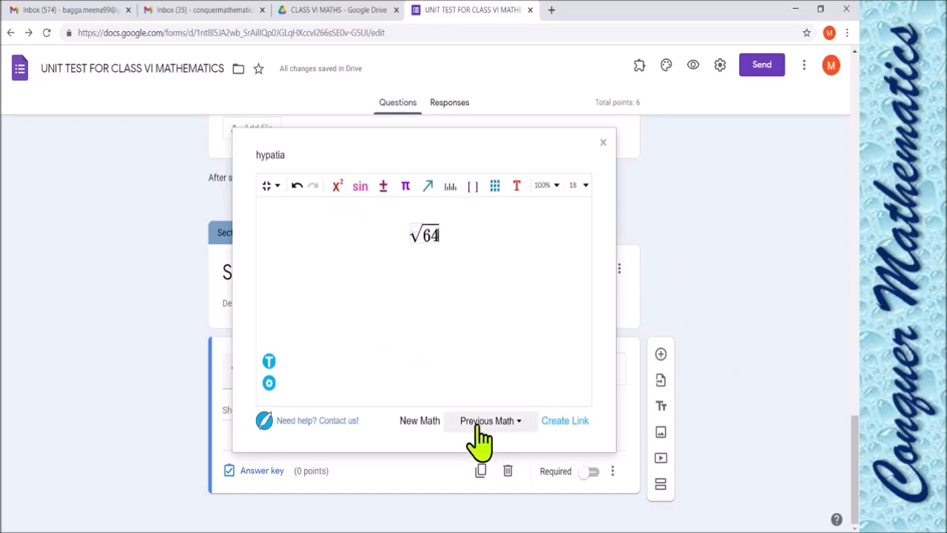
click(582, 426)
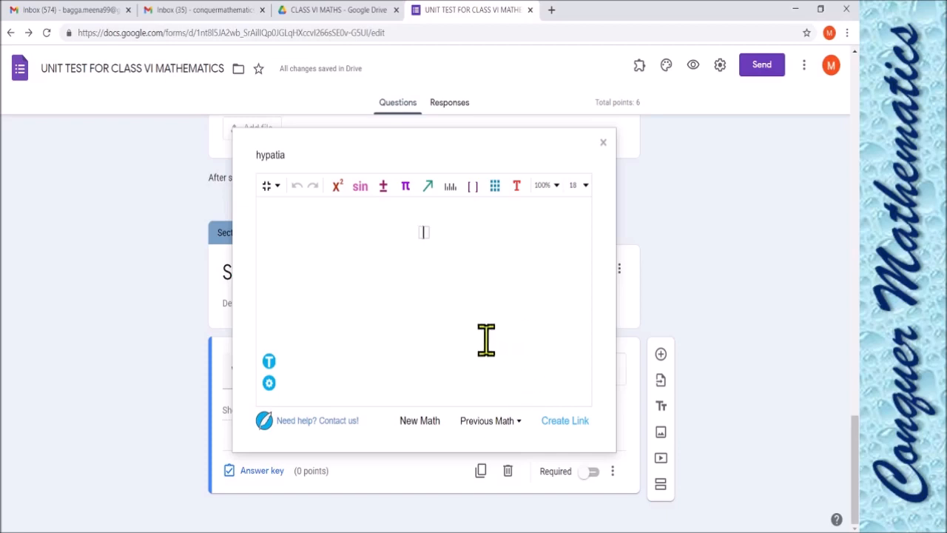
click(603, 142)
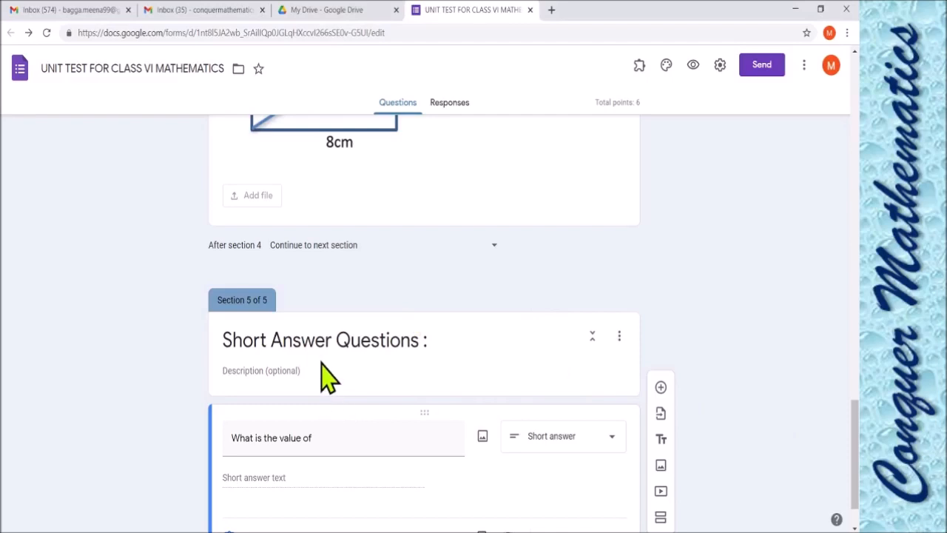
Step: Insert the √64 image by its copied URL into the "What is the value of" question
scroll(321, 361, down, 2)
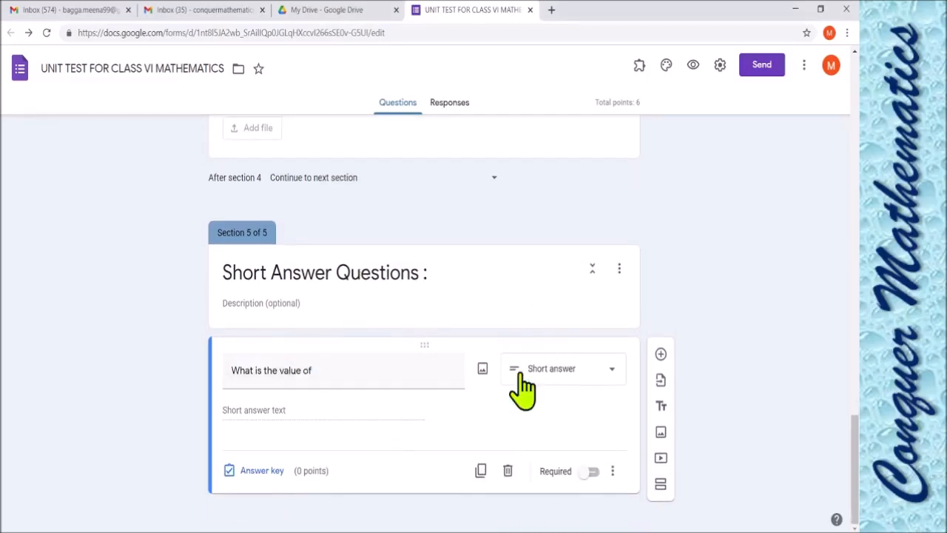
click(483, 369)
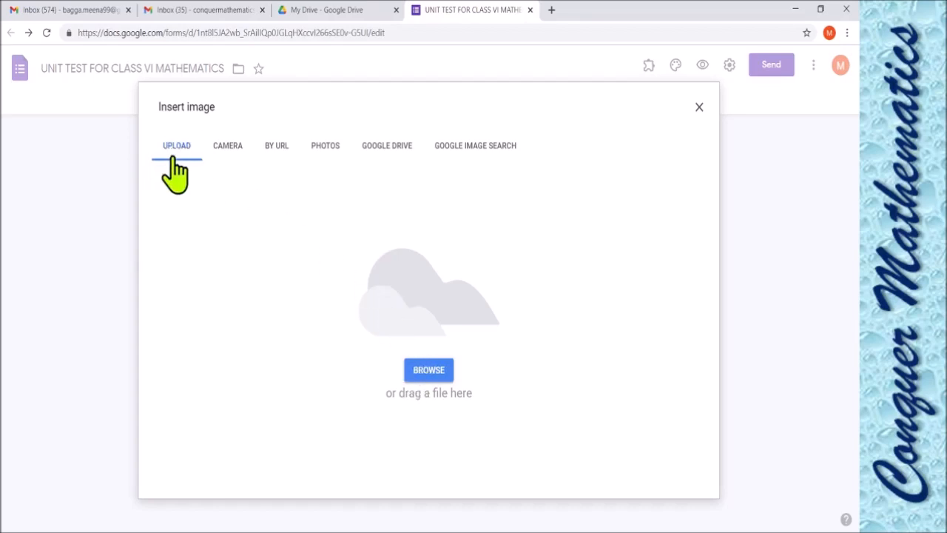
click(278, 152)
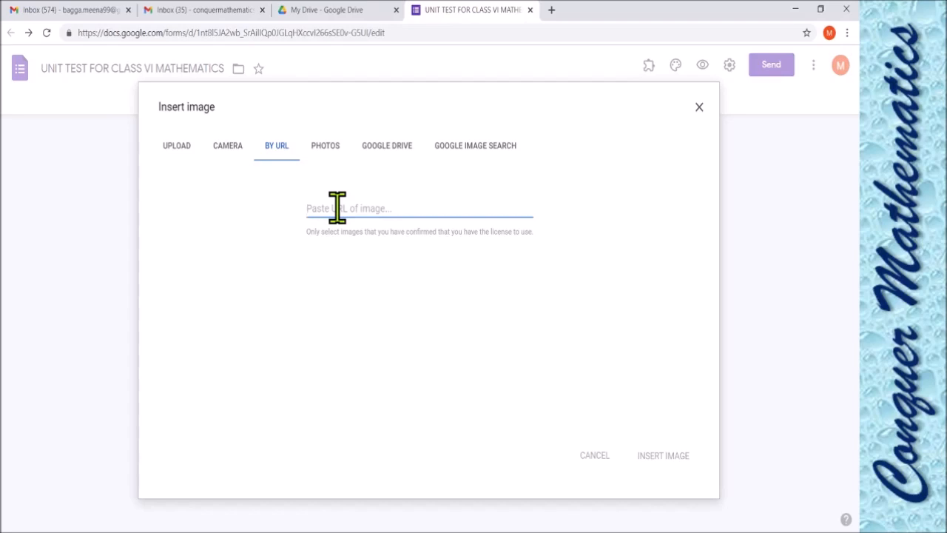
key(ctrl+v)
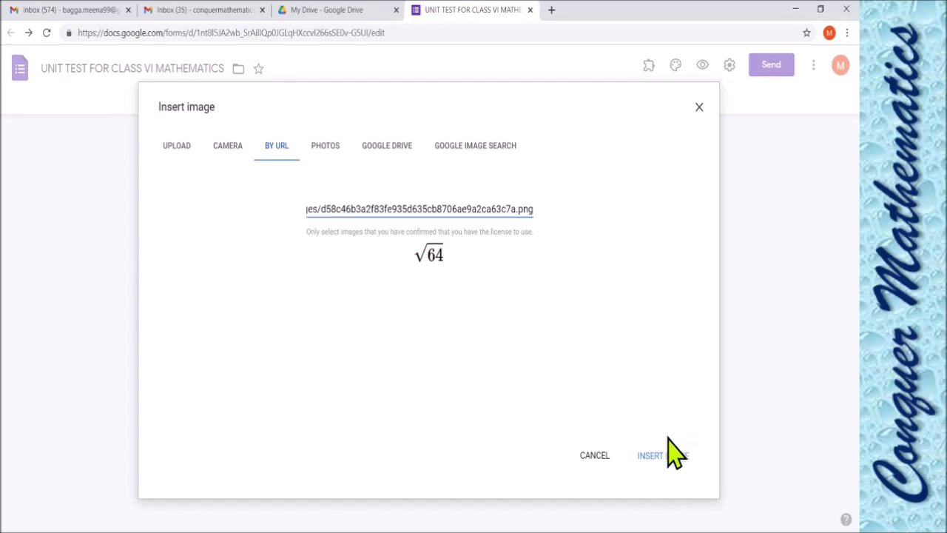
click(662, 460)
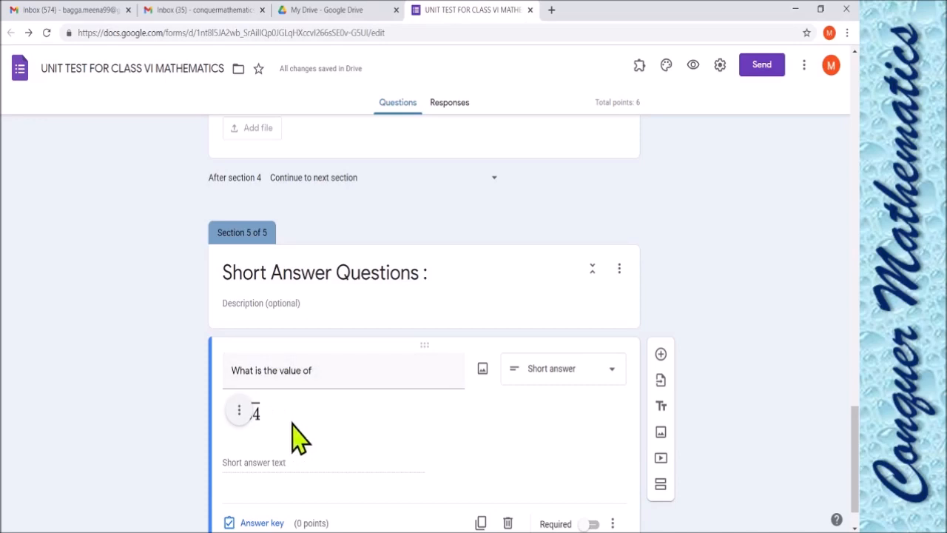
Step: Set the √64 question's answer key to the correct answer 8, worth 2 points
scroll(346, 443, down, 1)
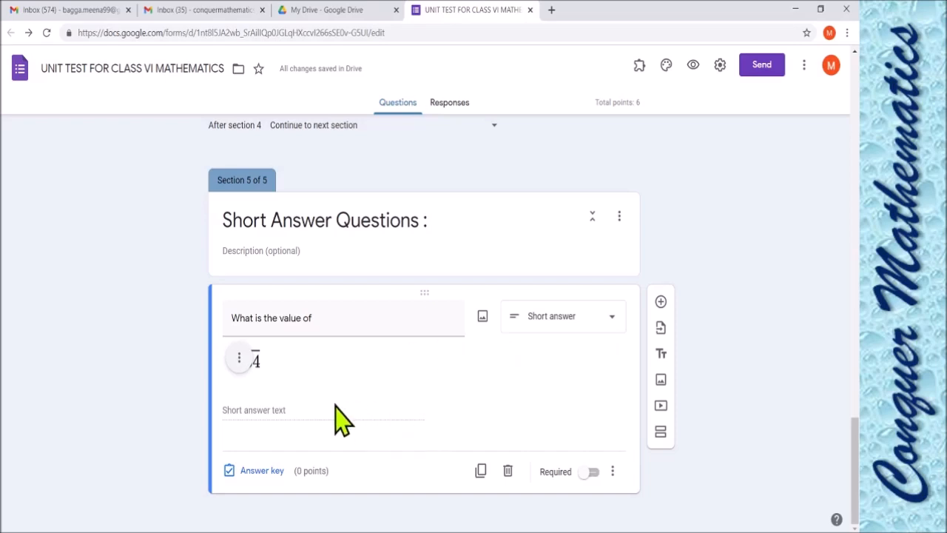
click(264, 470)
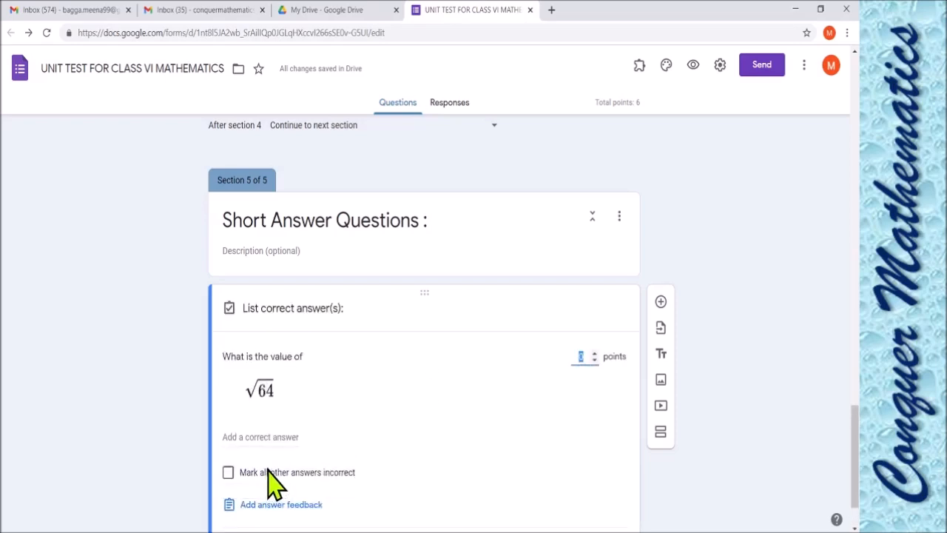
click(278, 436)
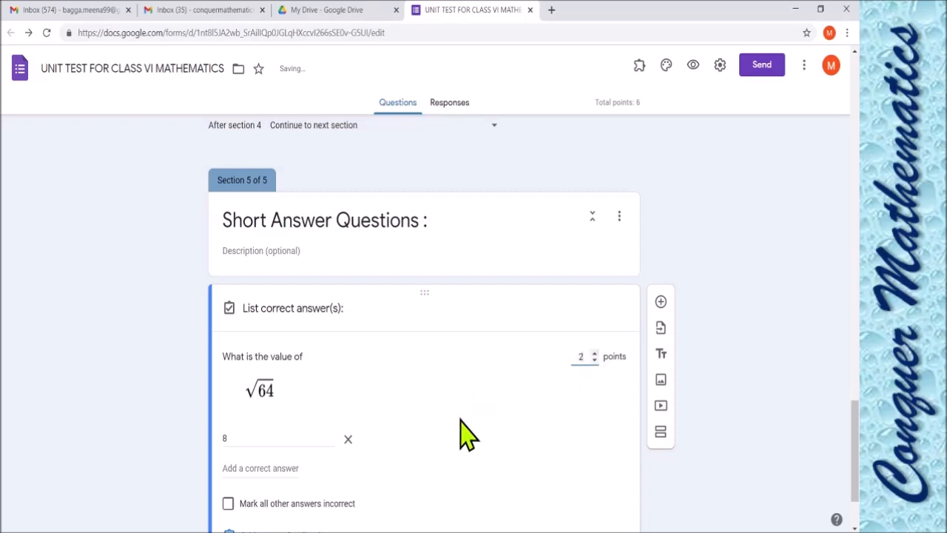
scroll(461, 437, down, 2)
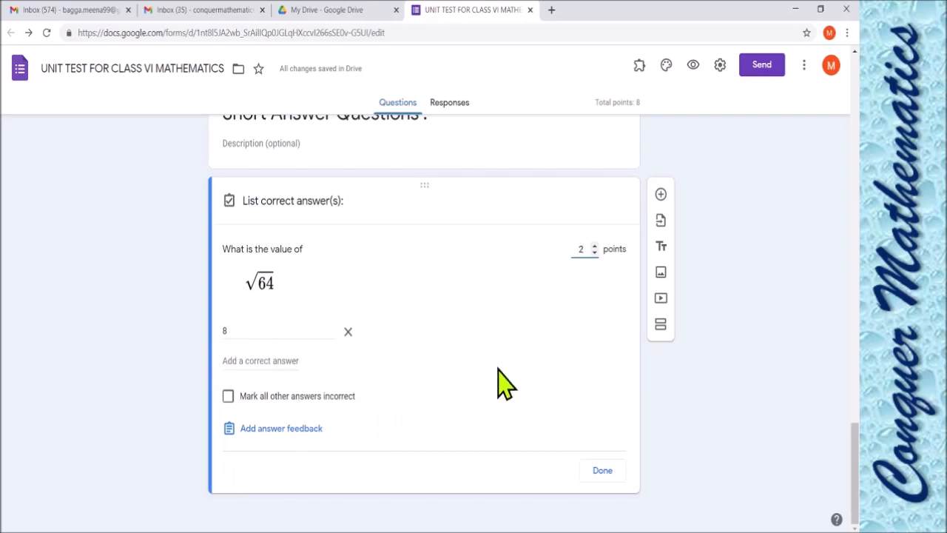
click(600, 473)
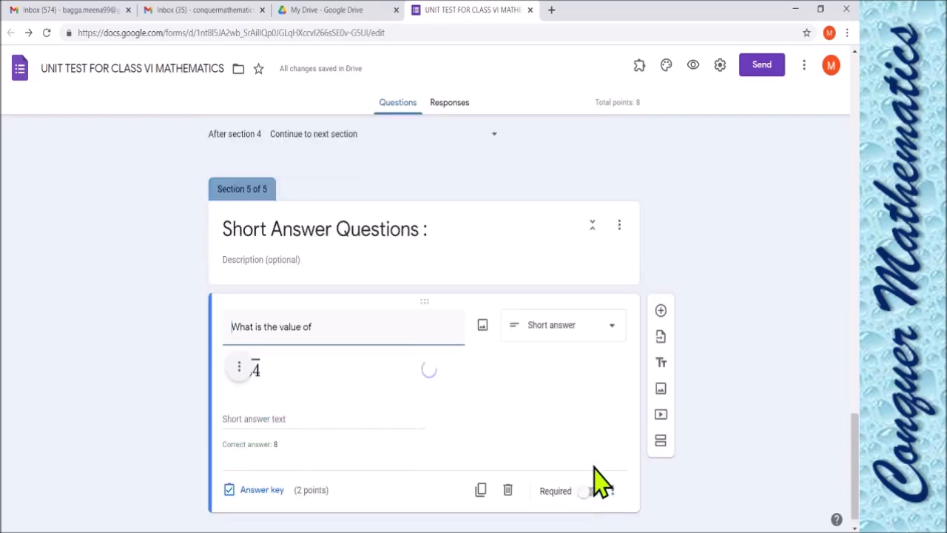
Step: Make the √64 question required and review the form's sections back up to the header
click(593, 490)
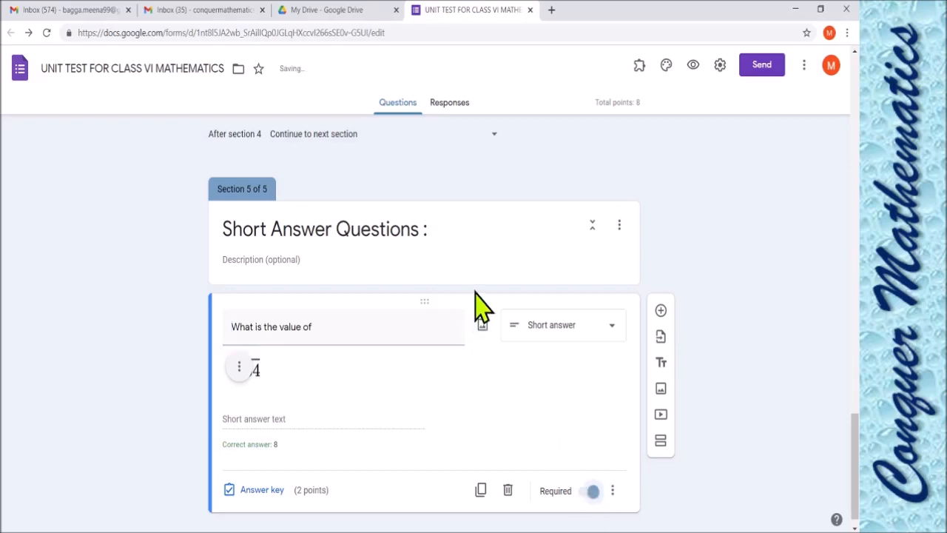
scroll(491, 402, up, 3)
scroll(488, 404, up, 15)
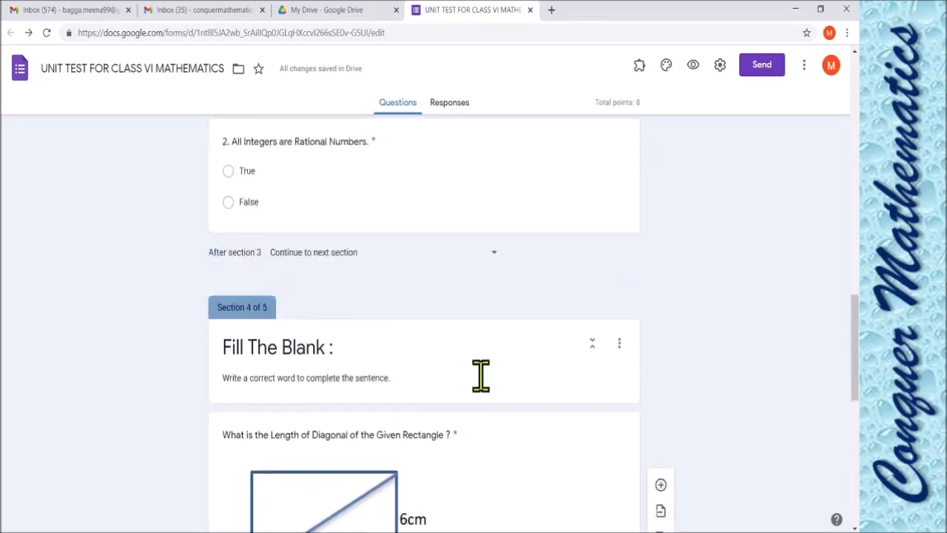
scroll(488, 397, up, 2)
scroll(488, 398, down, 10)
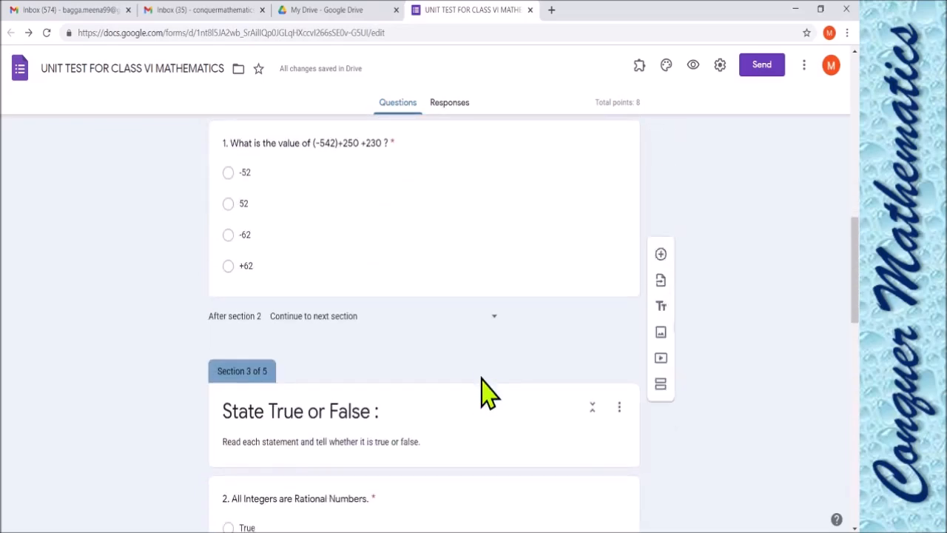
scroll(481, 381, down, 2)
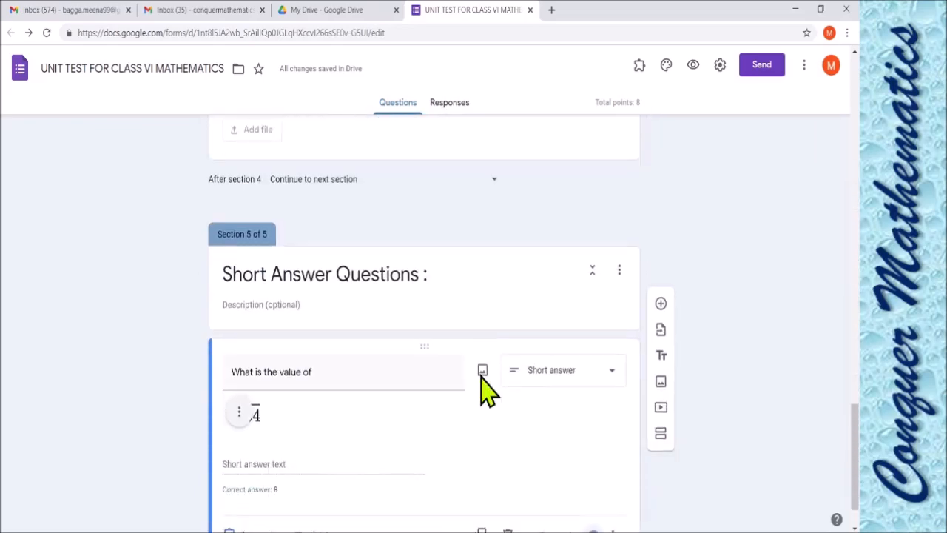
scroll(485, 388, up, 5)
scroll(485, 388, up, 15)
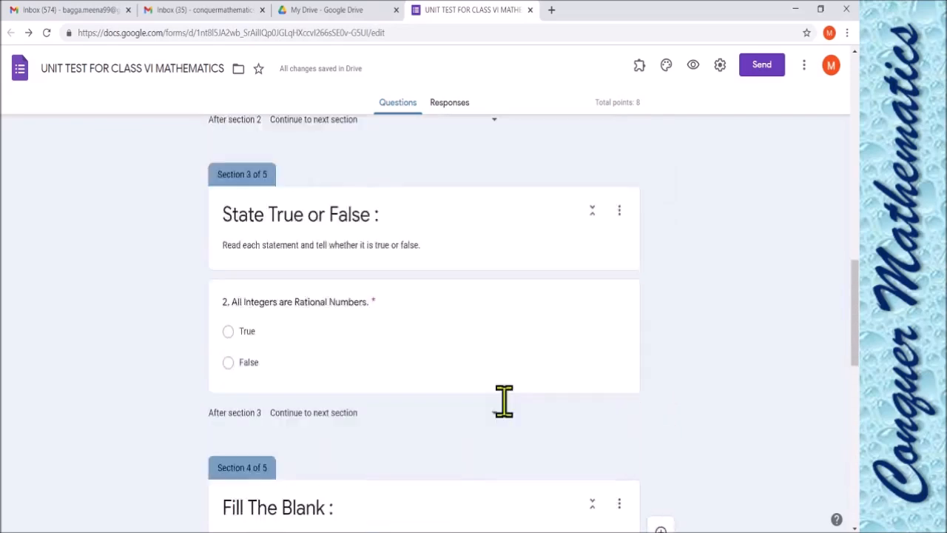
scroll(494, 381, up, 3)
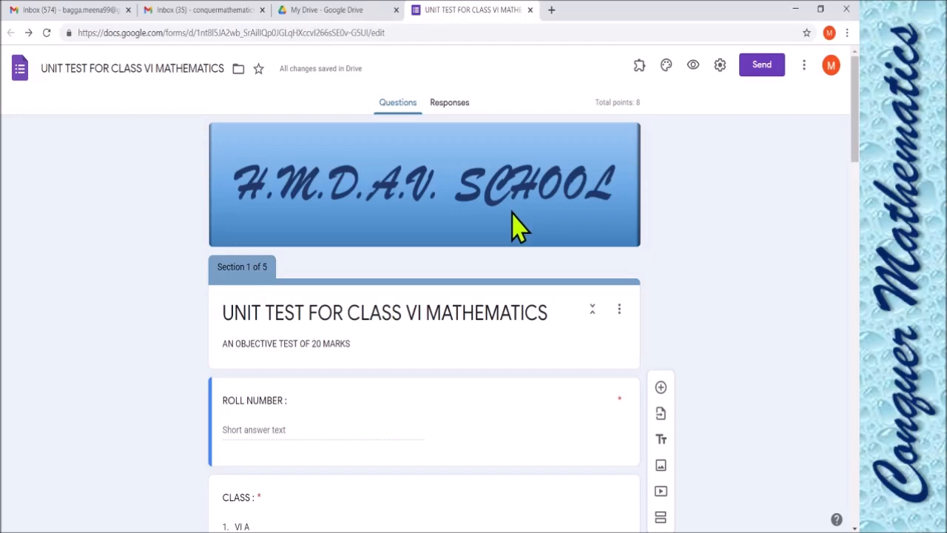
Step: Generate a shortened link for sending the form and copy it
click(766, 68)
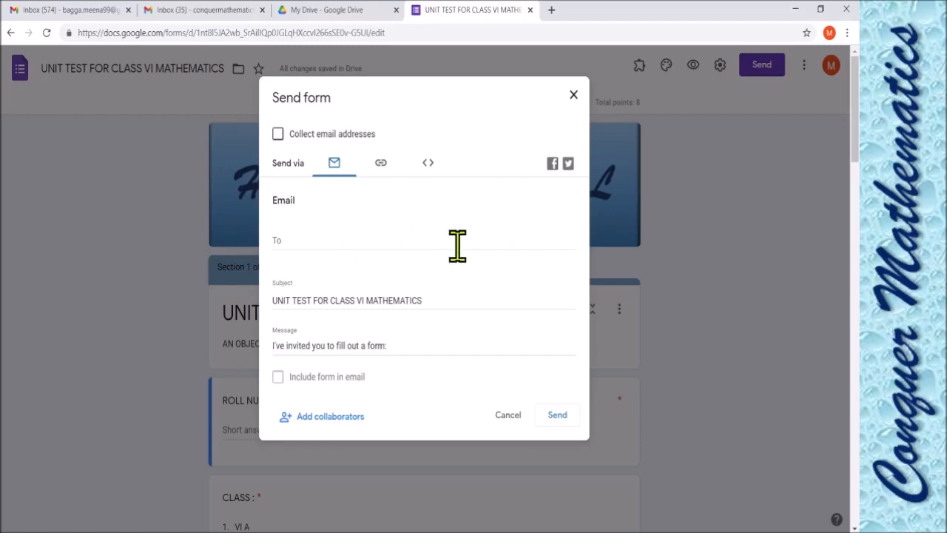
click(380, 164)
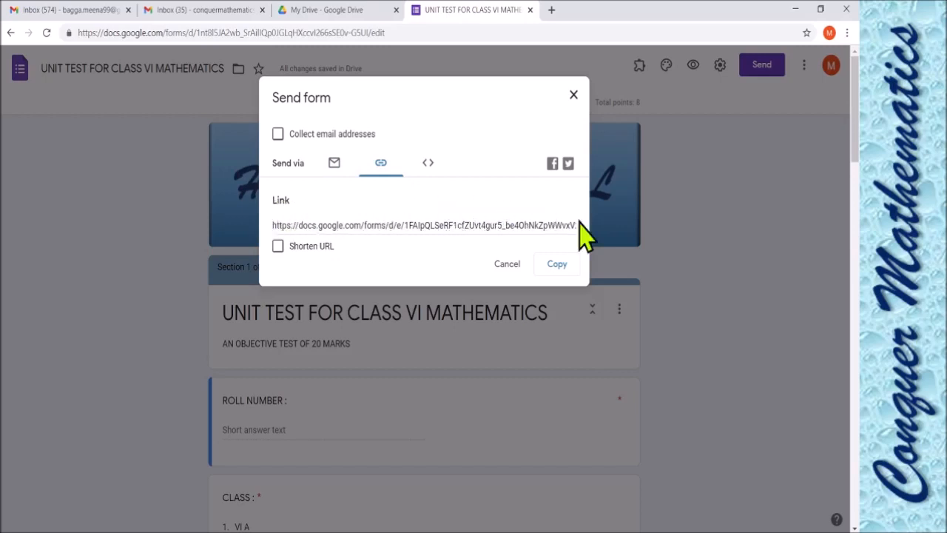
click(278, 247)
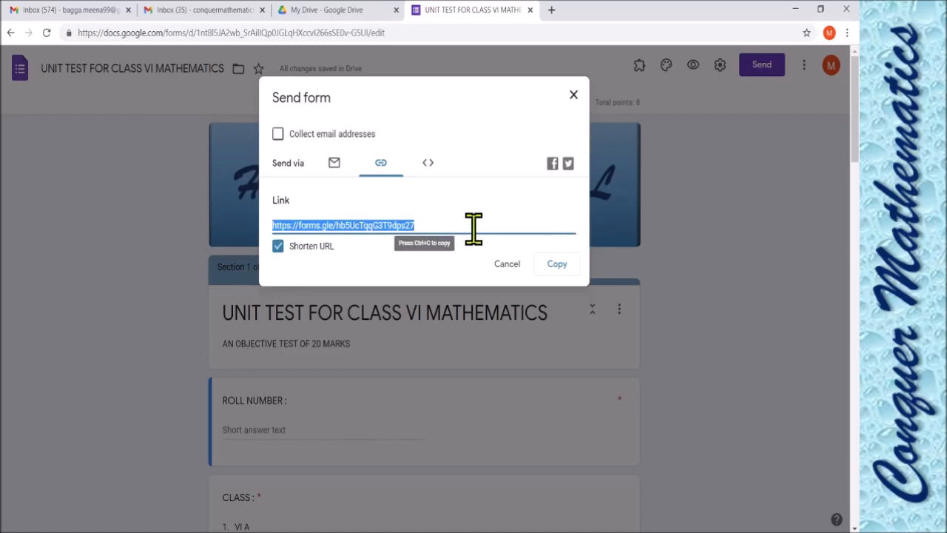
click(557, 265)
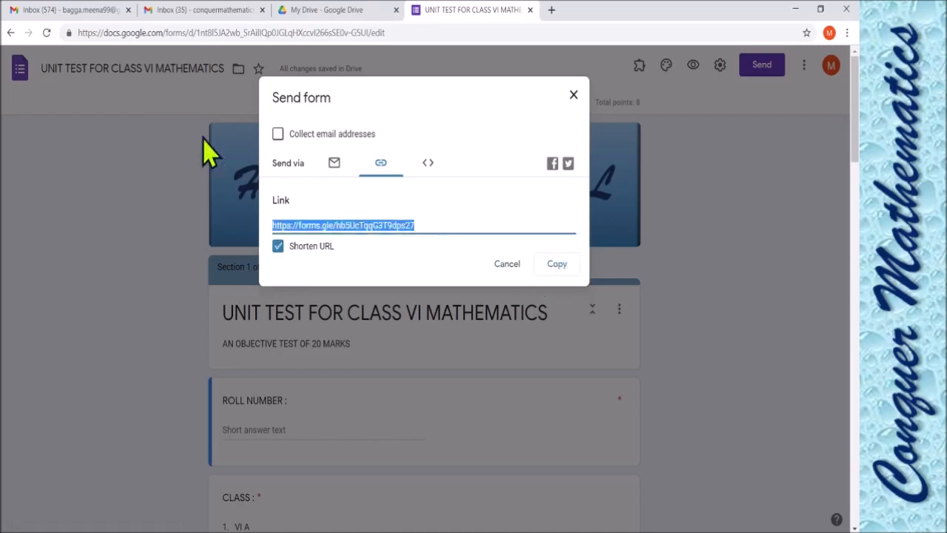
Step: Switch to Gmail and send the copied form link in a new message to the recipient's e-mail address
click(194, 11)
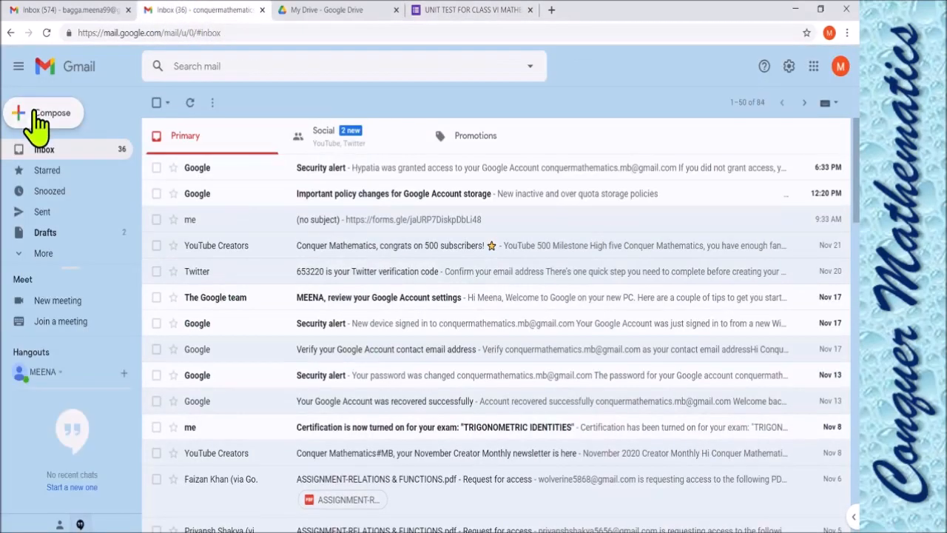
click(33, 117)
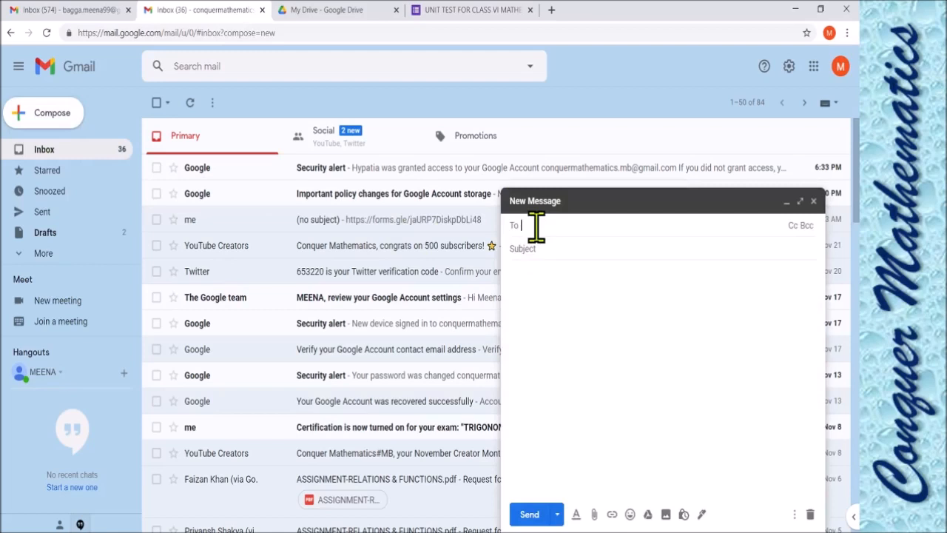
text(b)
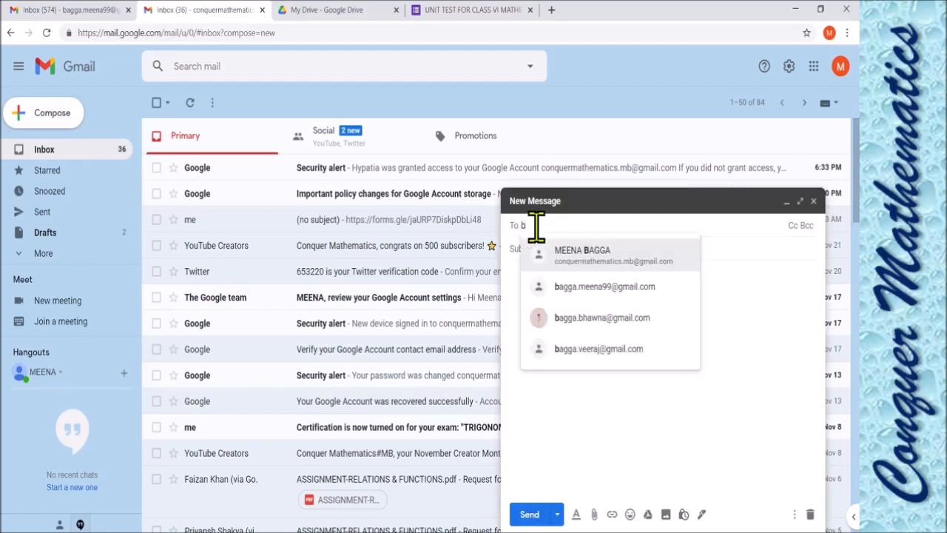
click(591, 286)
click(551, 305)
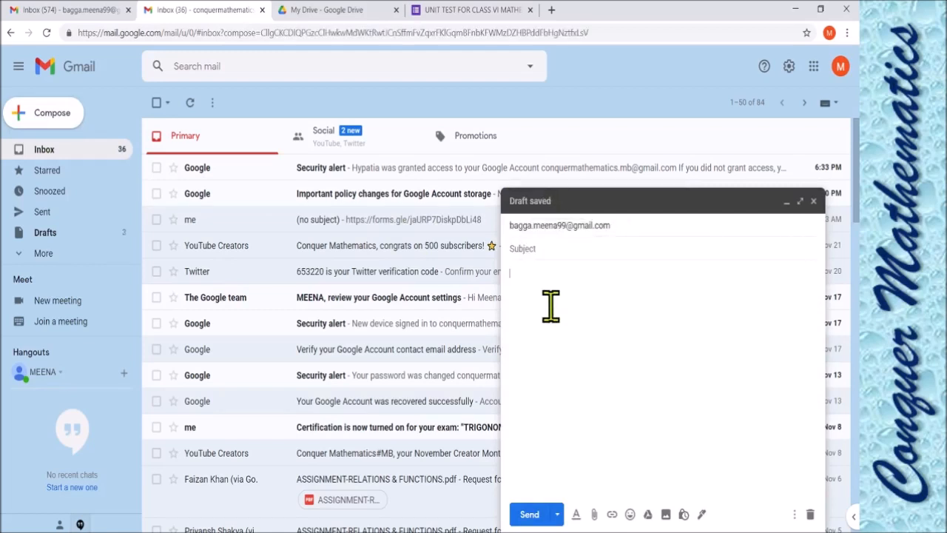
key(ctrl+v)
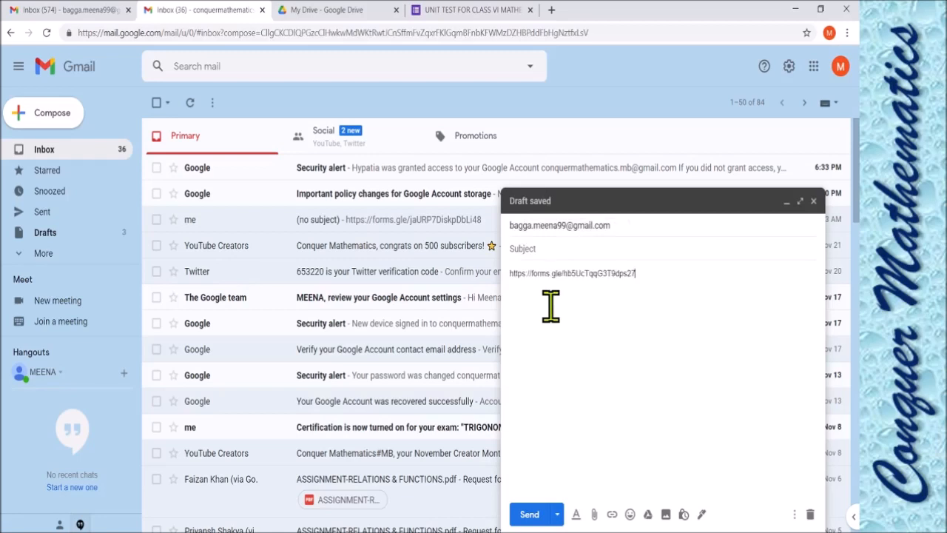
click(529, 515)
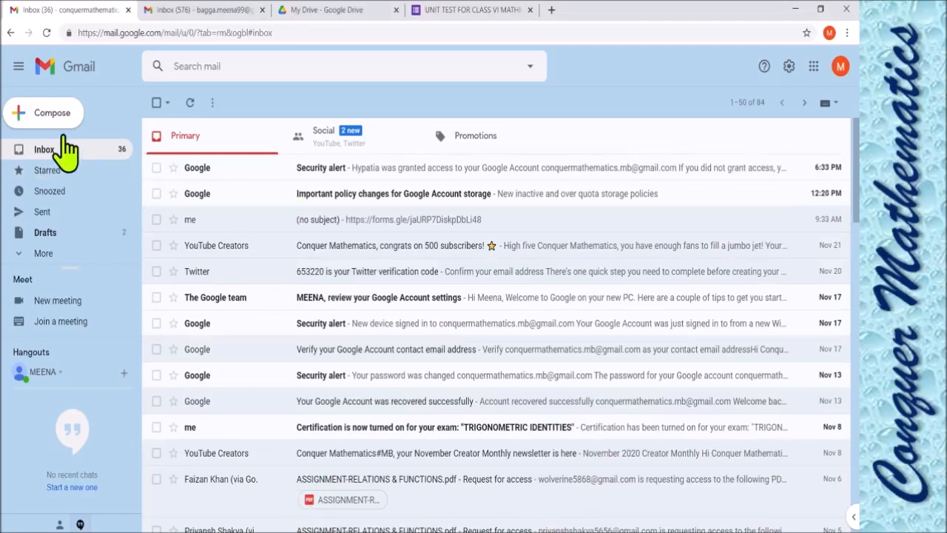
Step: Open the newest no-subject message in the recipient's inbox and follow its form link
click(191, 13)
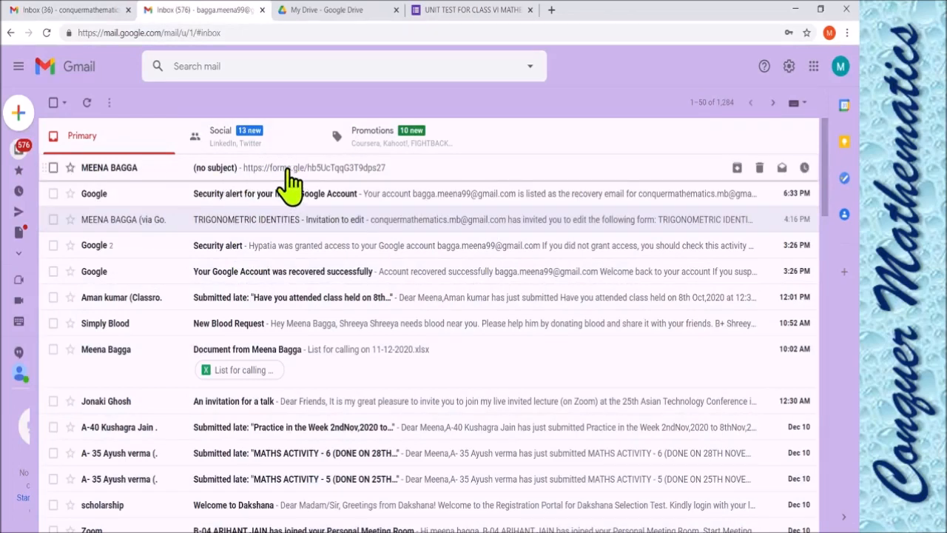
click(295, 178)
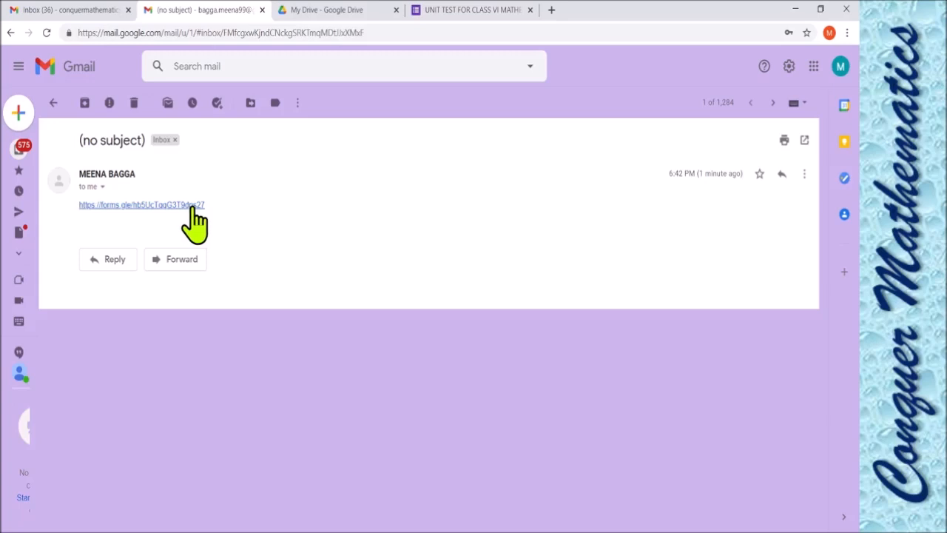
click(193, 208)
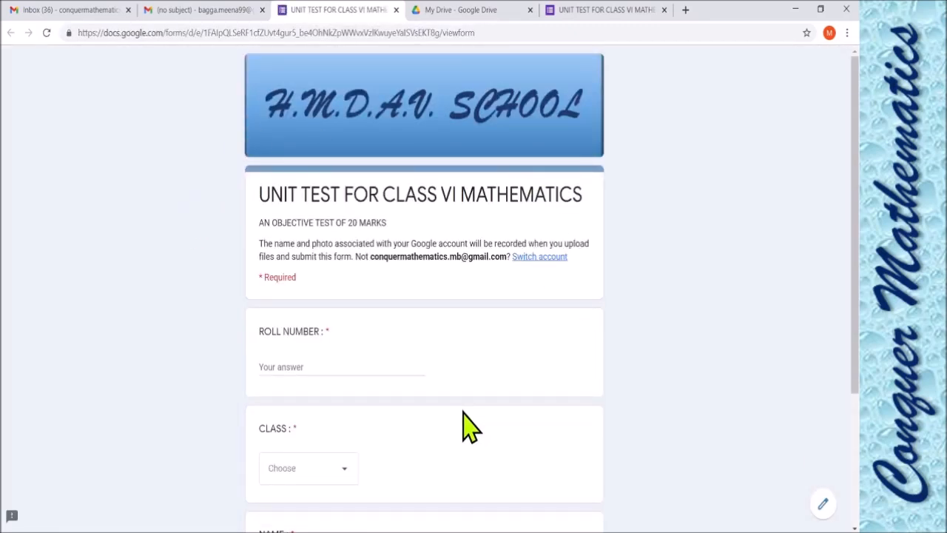
Step: Fill in the student's roll number and name, choose class VI A, and continue to the multiple-choice section
scroll(460, 426, down, 1)
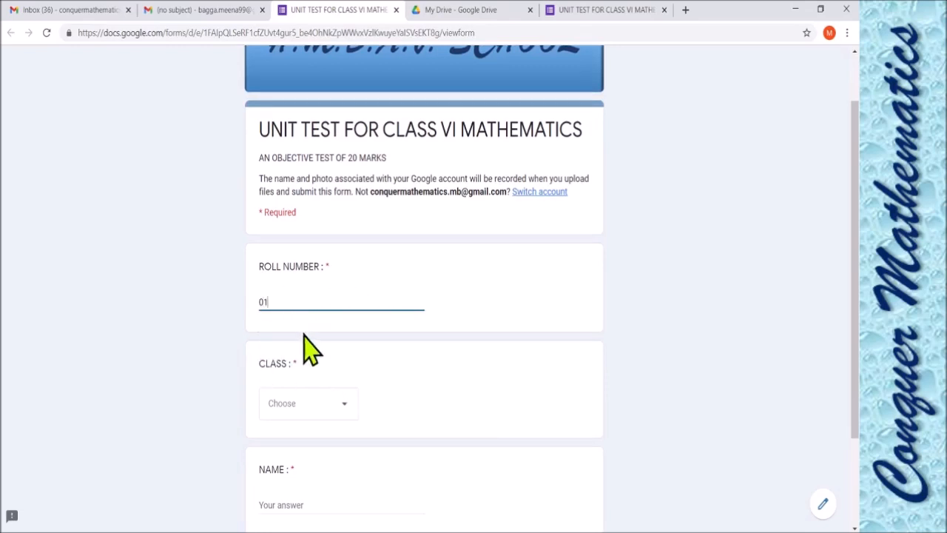
scroll(306, 342, down, 1)
click(328, 345)
click(310, 378)
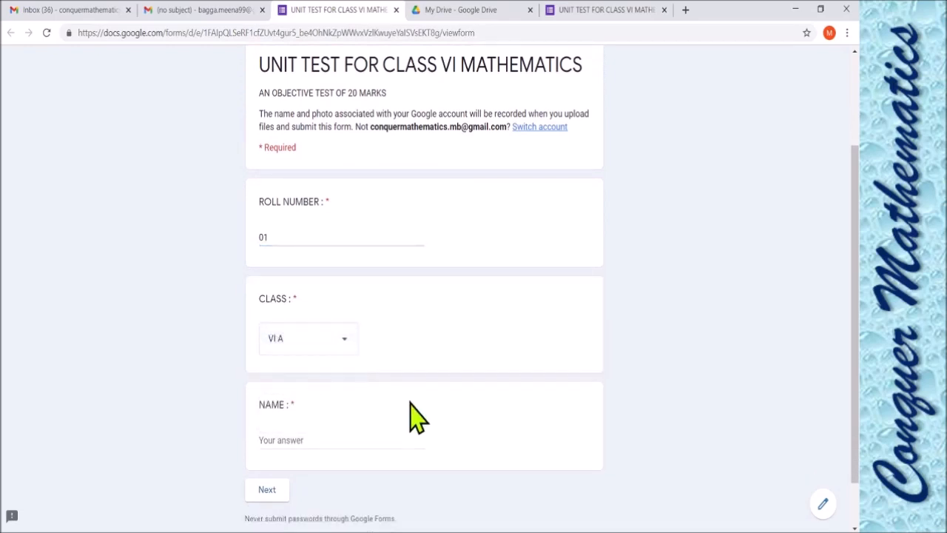
click(279, 438)
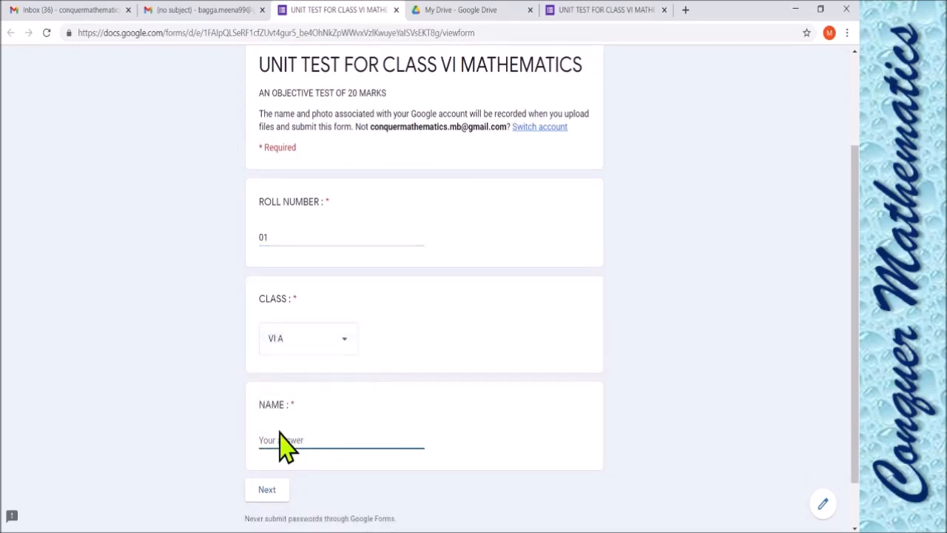
text(meena)
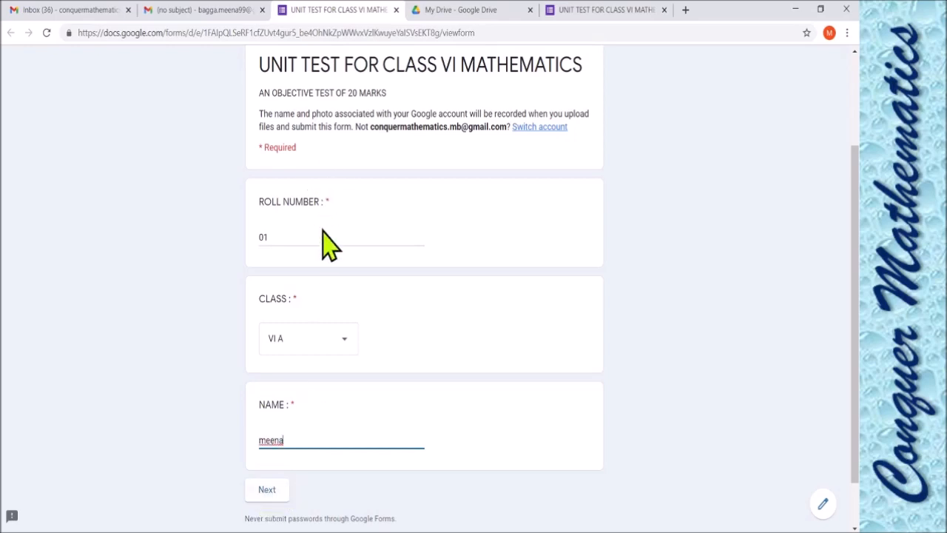
scroll(340, 433, down, 1)
click(282, 433)
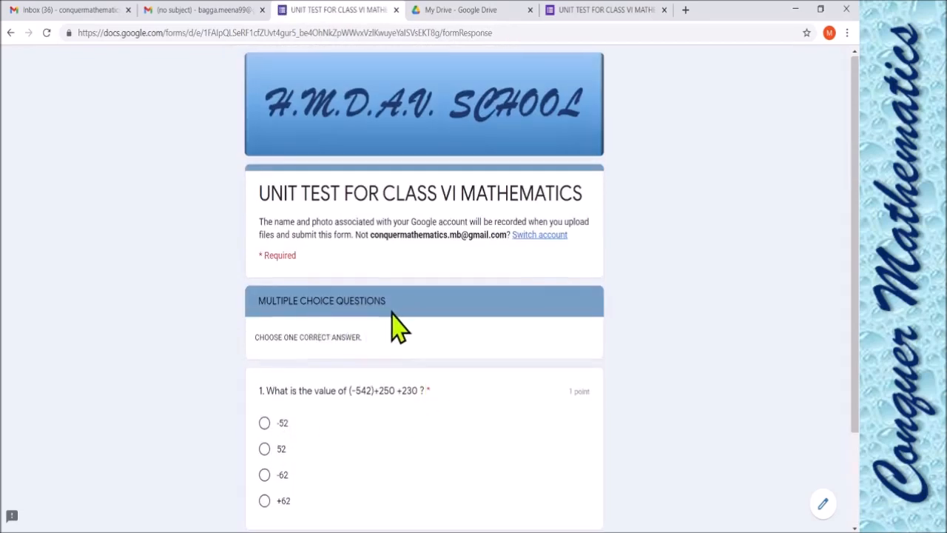
Step: Answer question 1 on (-542)+250+230 with 52 and continue to the true-or-false section
scroll(398, 330, down, 1)
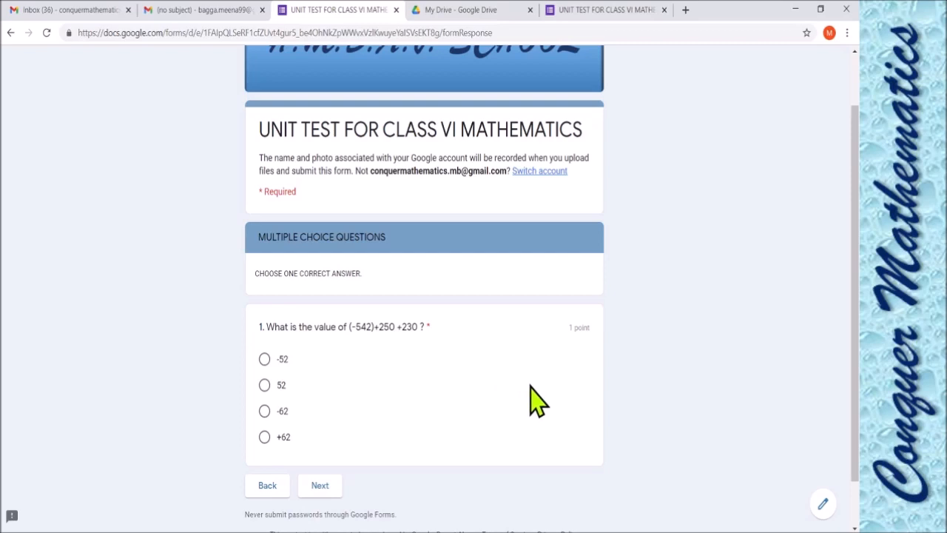
click(265, 385)
click(326, 486)
Step: Answer True for "All Integers are Rational Numbers." and continue to the Fill The Blank section
scroll(476, 444, down, 2)
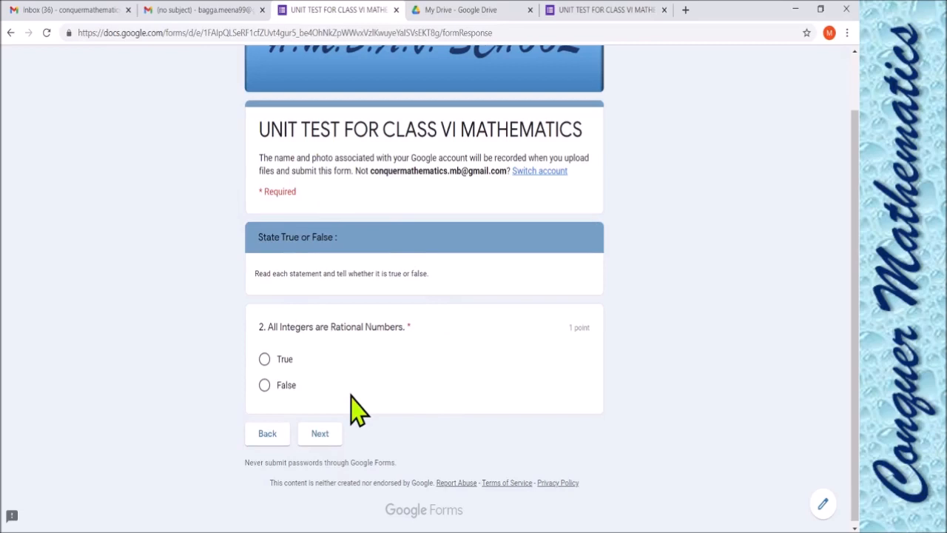
scroll(380, 392, up, 2)
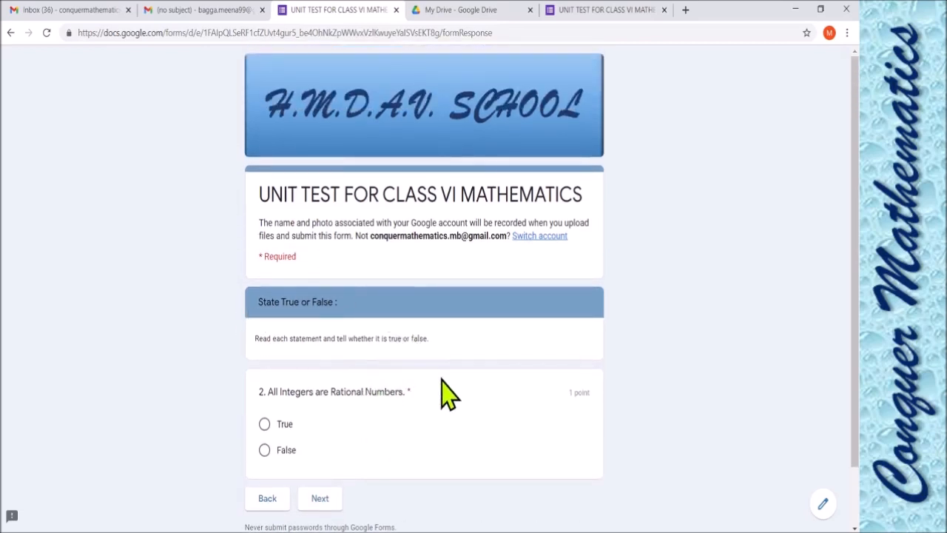
scroll(442, 385, down, 2)
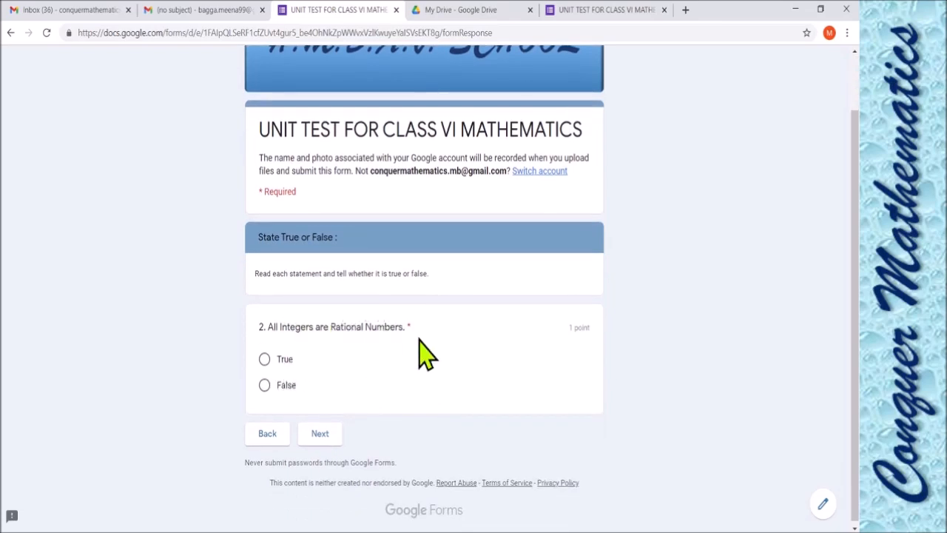
click(265, 359)
Step: Upload p-2.png from the device as the answer to the rectangle diagonal question and continue to the next section
scroll(336, 444, down, 2)
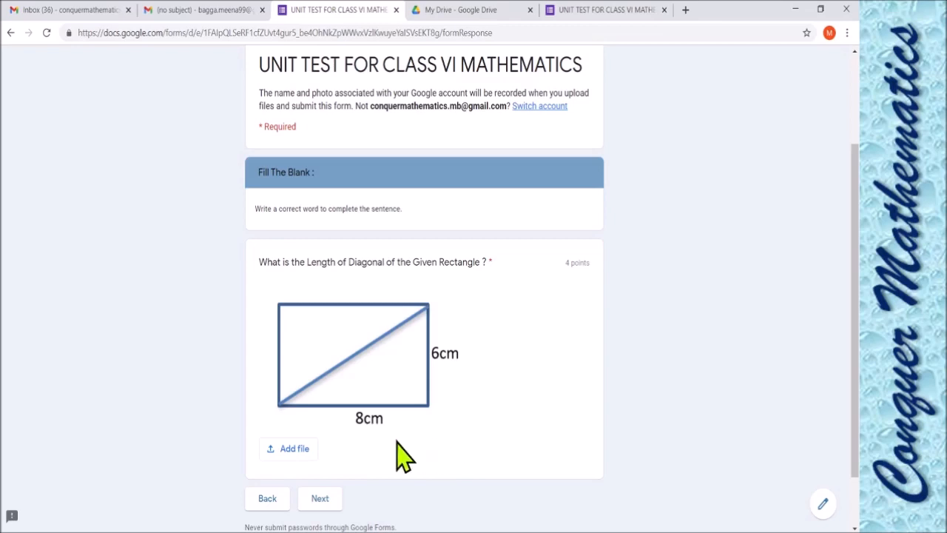
click(292, 449)
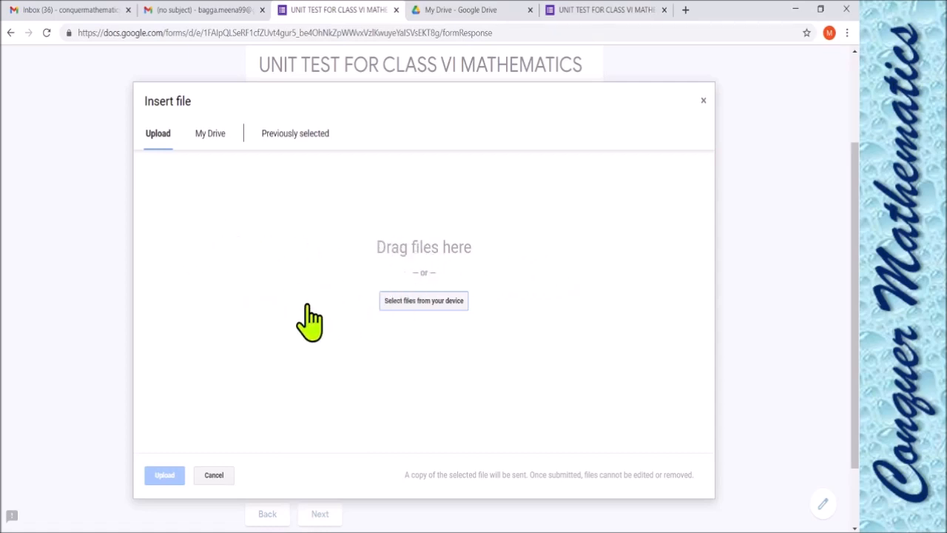
click(411, 300)
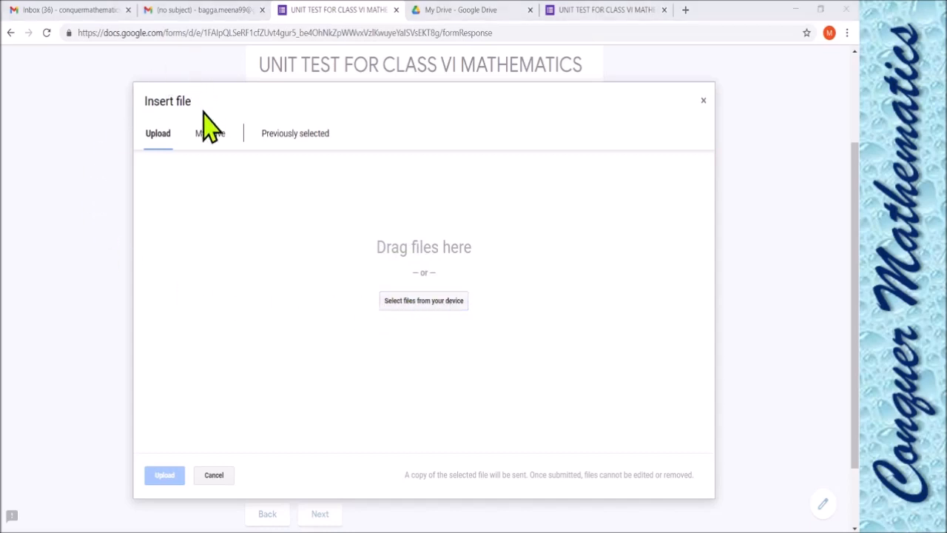
click(335, 291)
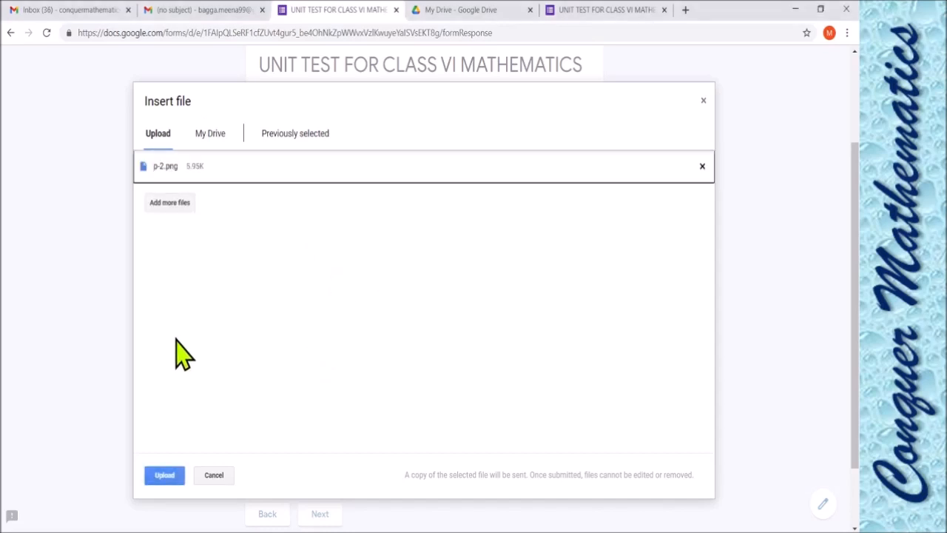
click(164, 476)
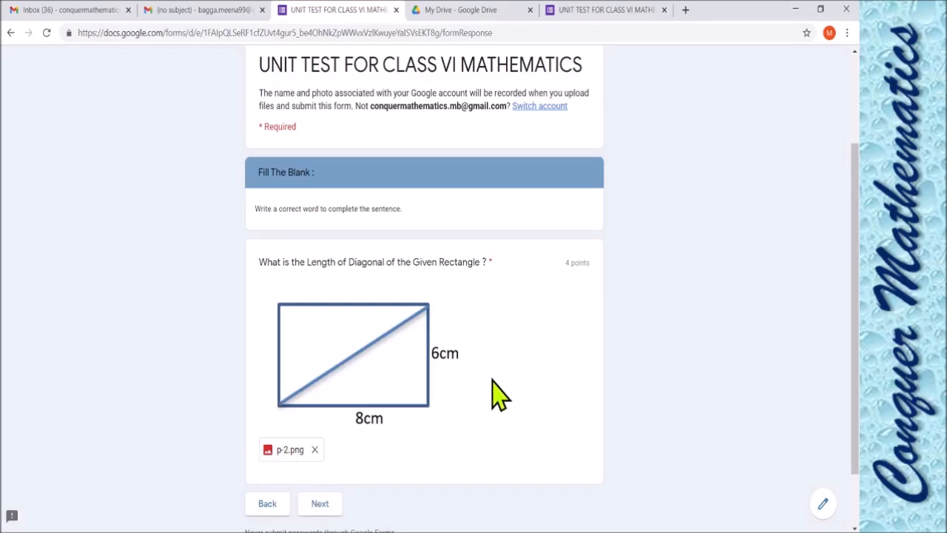
scroll(501, 392, down, 2)
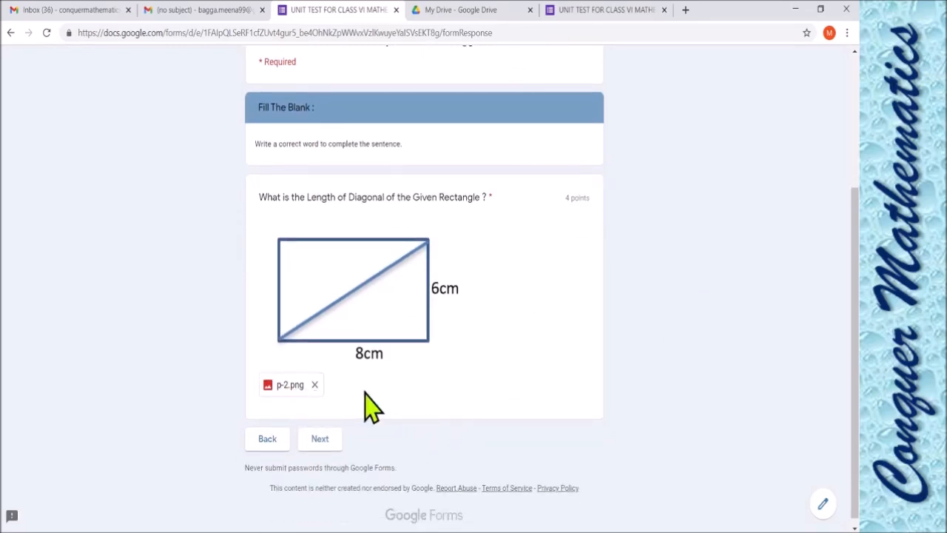
scroll(503, 396, down, 1)
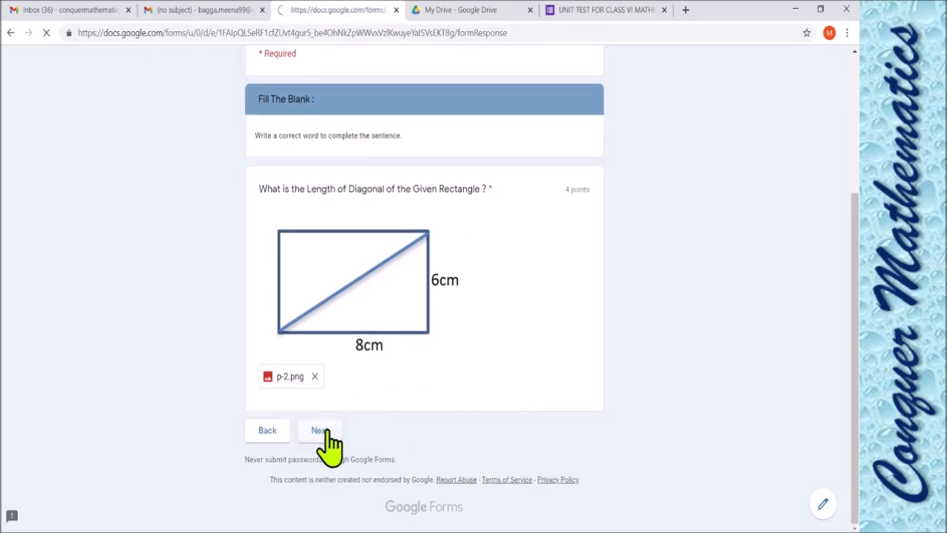
Step: Answer the √64 short-answer question with 8 and submit the form
scroll(459, 404, down, 1)
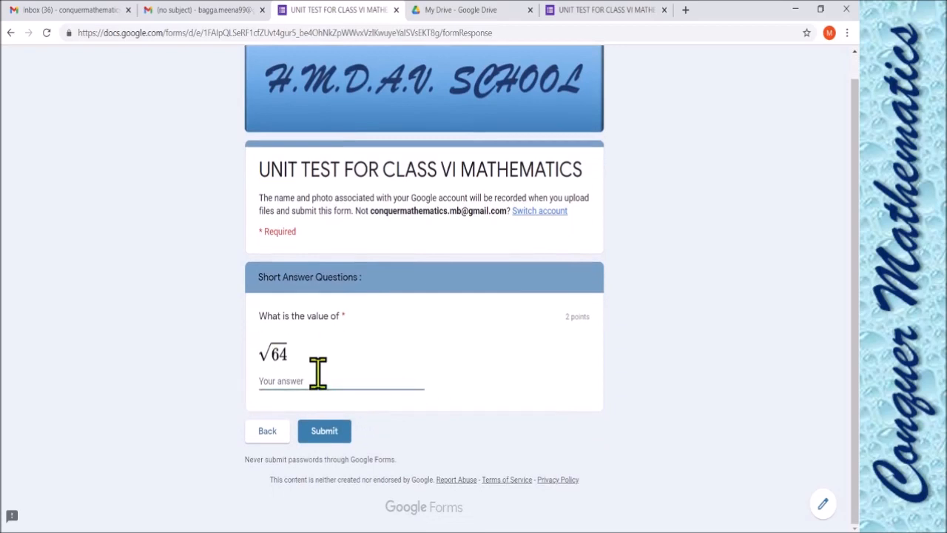
click(328, 431)
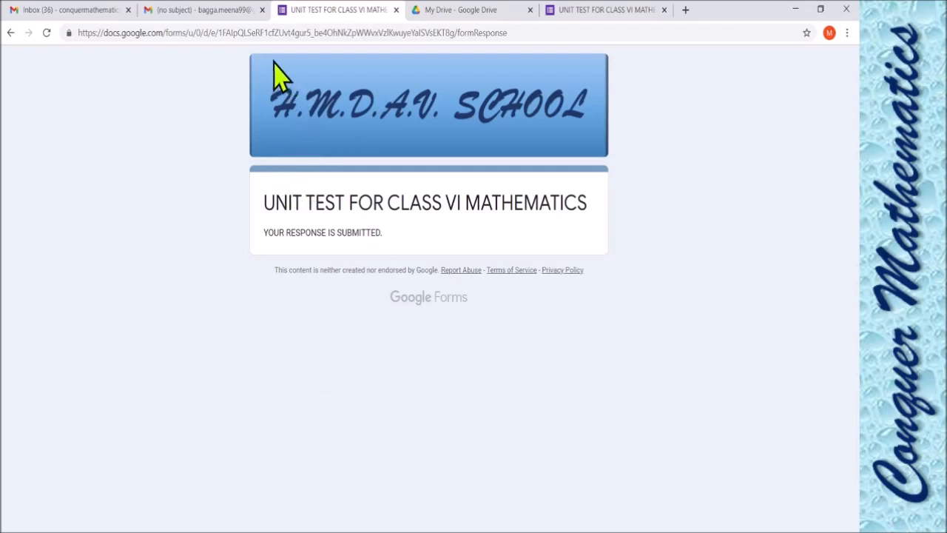
Step: Return to the form editor, dismiss the Send form dialog, and review the response summary from the insights to the short-answer section
click(602, 11)
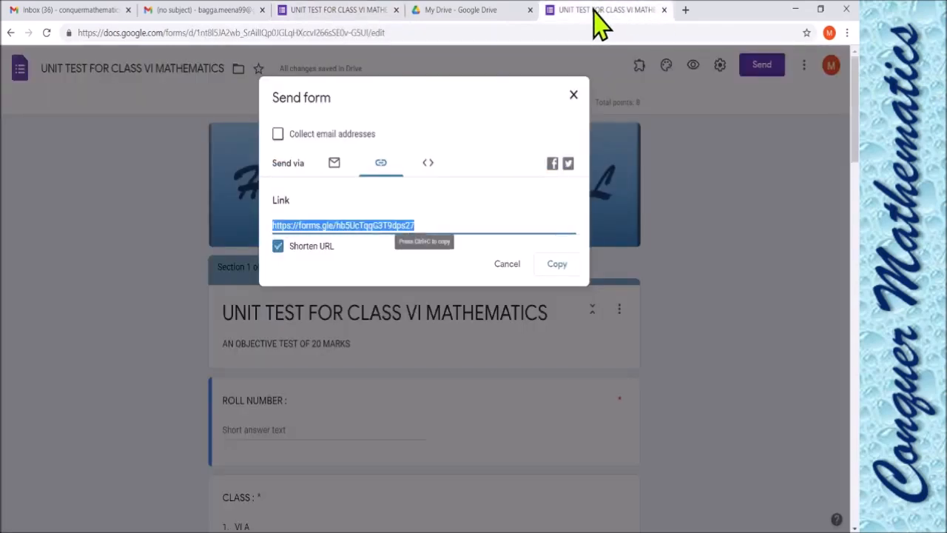
click(575, 99)
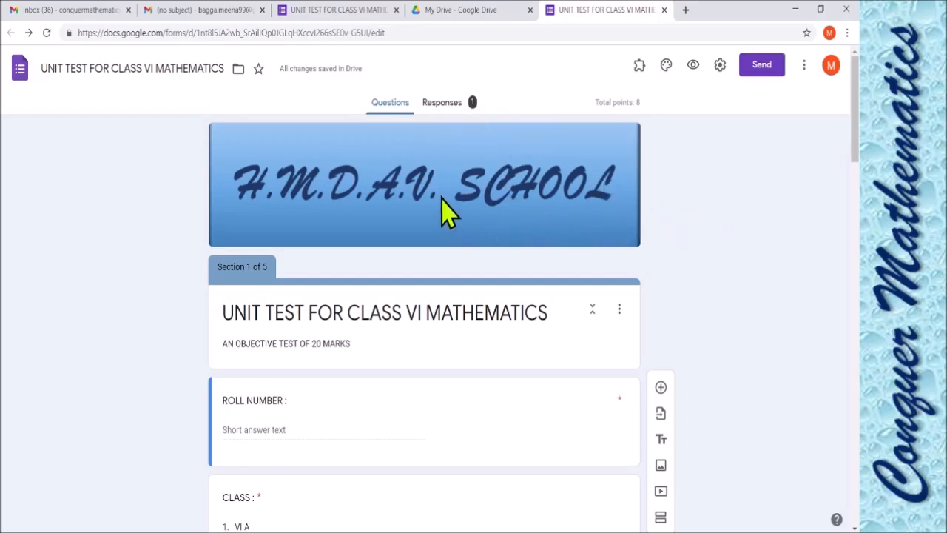
click(444, 104)
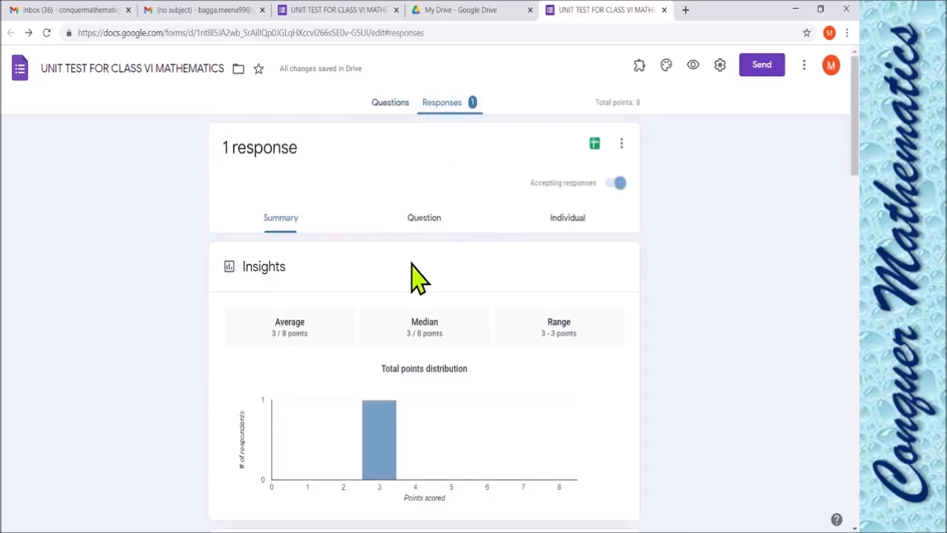
scroll(417, 277, down, 2)
scroll(363, 292, up, 2)
scroll(349, 275, down, 9)
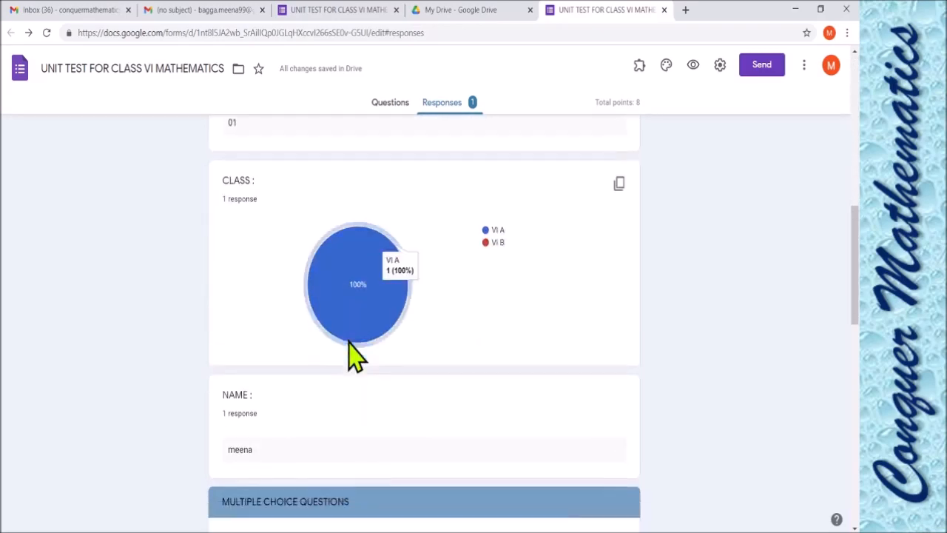
scroll(354, 359, down, 10)
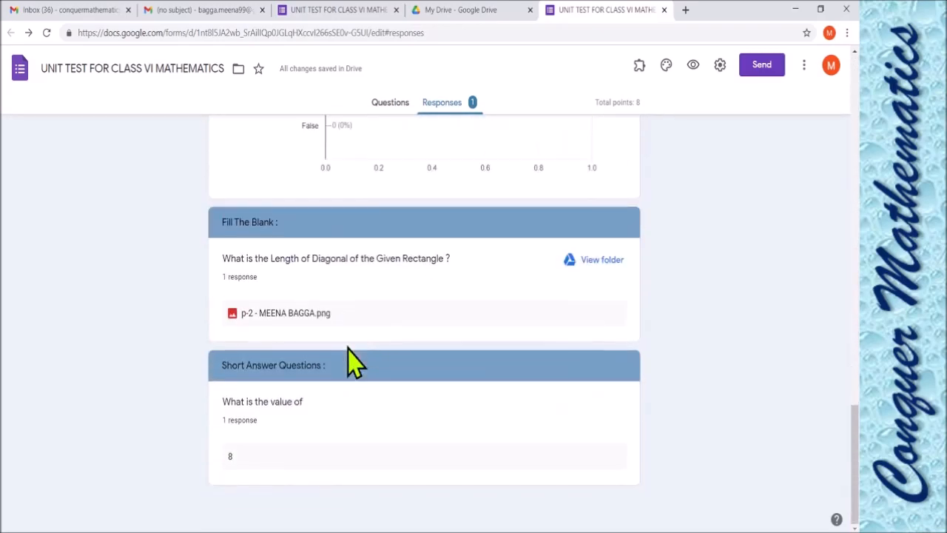
scroll(353, 362, up, 10)
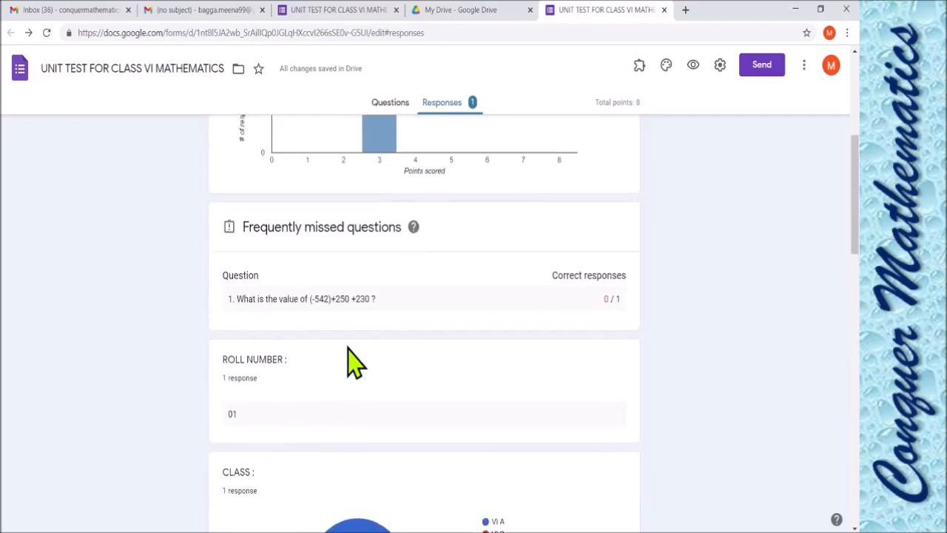
scroll(349, 360, up, 5)
Step: View the responses by question, showing the roll number answer
click(422, 219)
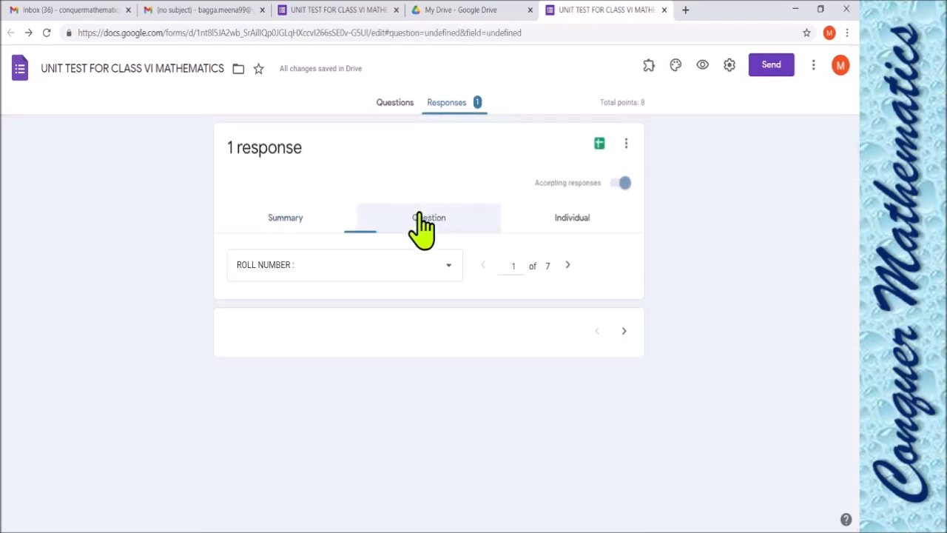
scroll(425, 300, down, 1)
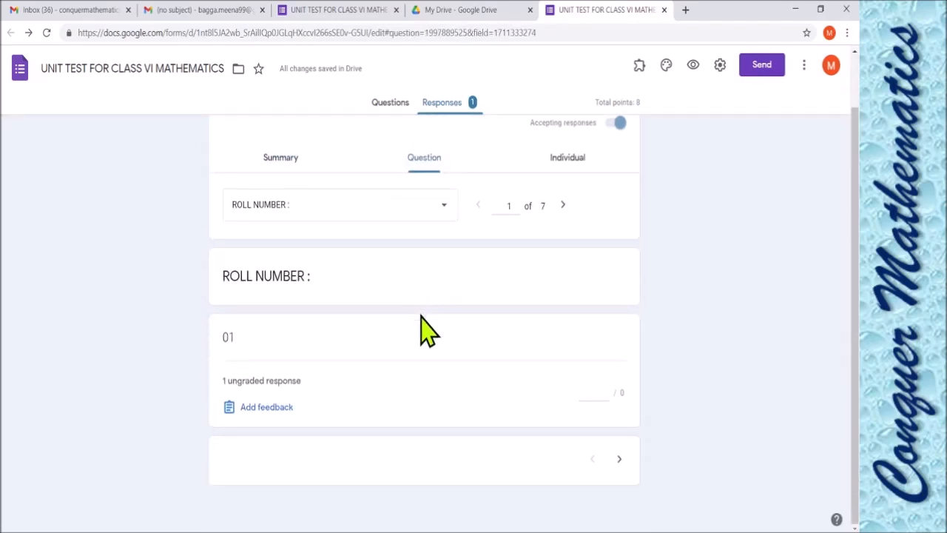
scroll(421, 385, up, 1)
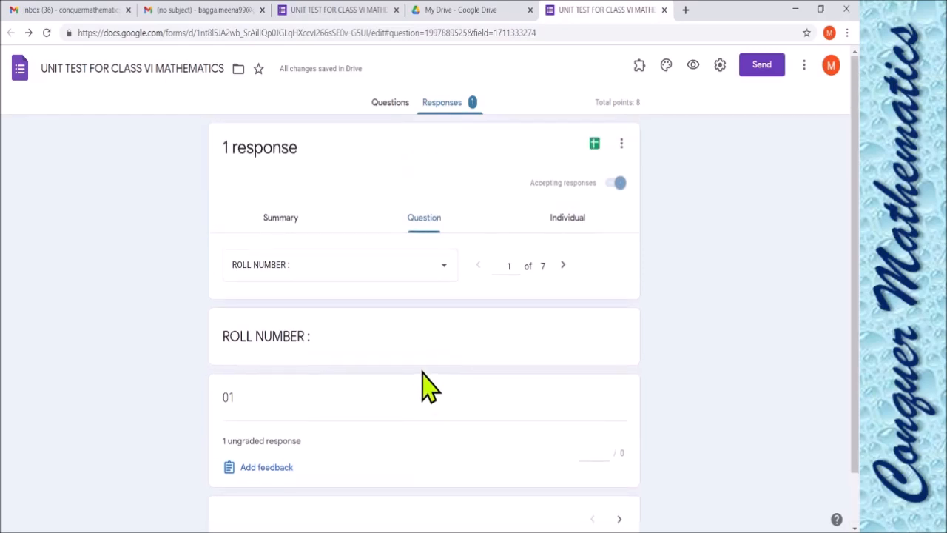
Step: Open the individual response and examine the marks, correct answers and feedback through to the rectangle diagonal question
click(570, 224)
scroll(462, 299, down, 6)
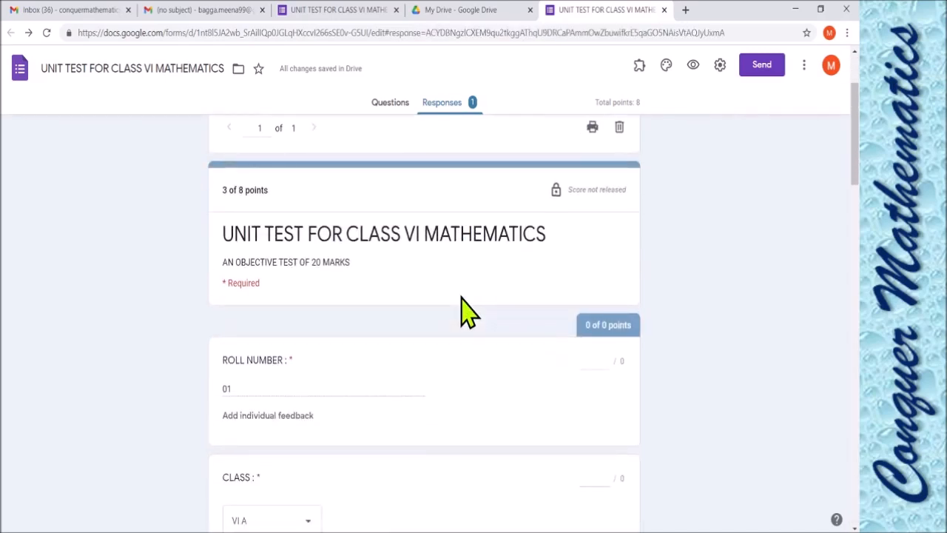
scroll(427, 302, down, 4)
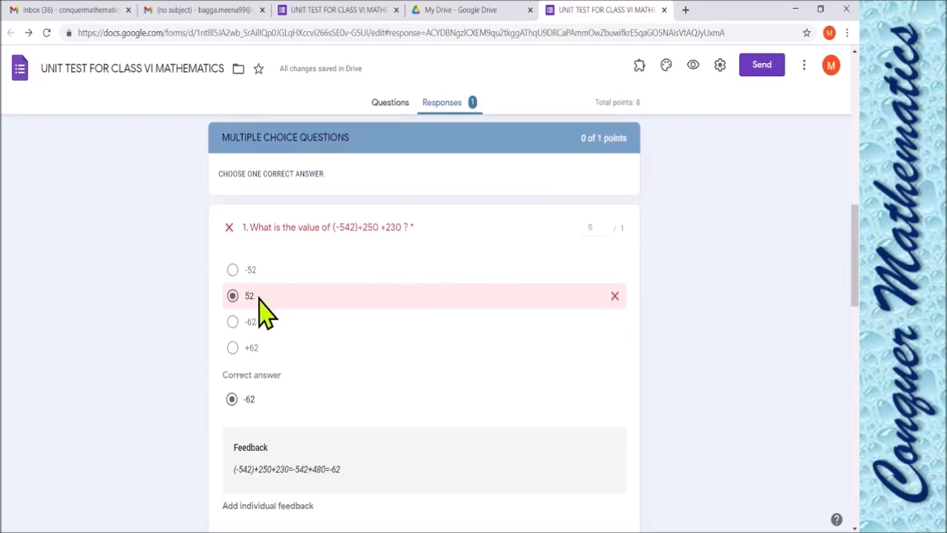
scroll(436, 318, down, 2)
scroll(231, 231, up, 2)
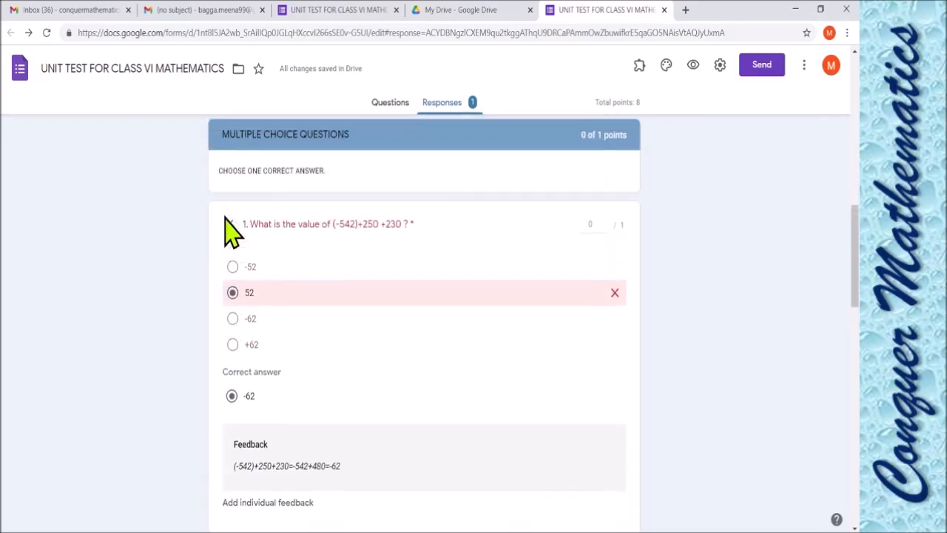
scroll(274, 388, down, 2)
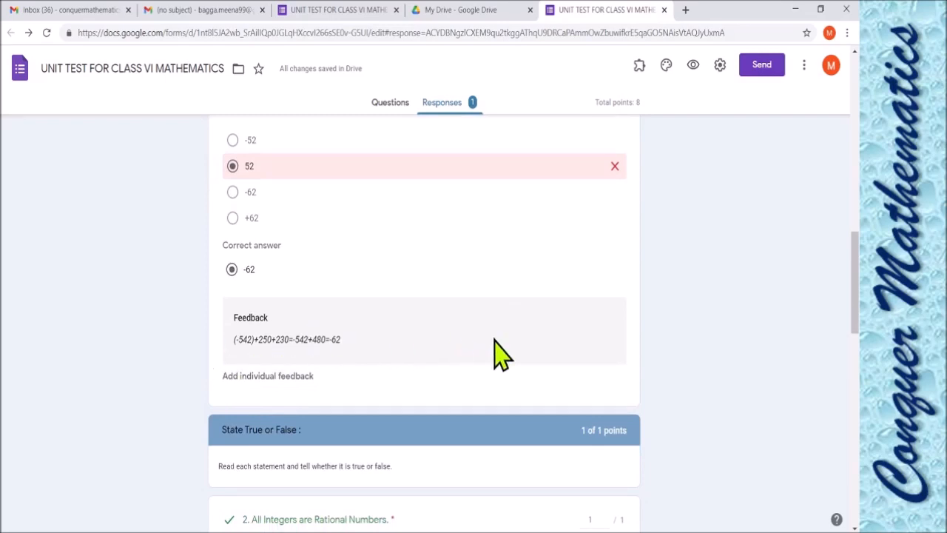
scroll(486, 370, down, 2)
scroll(328, 317, down, 3)
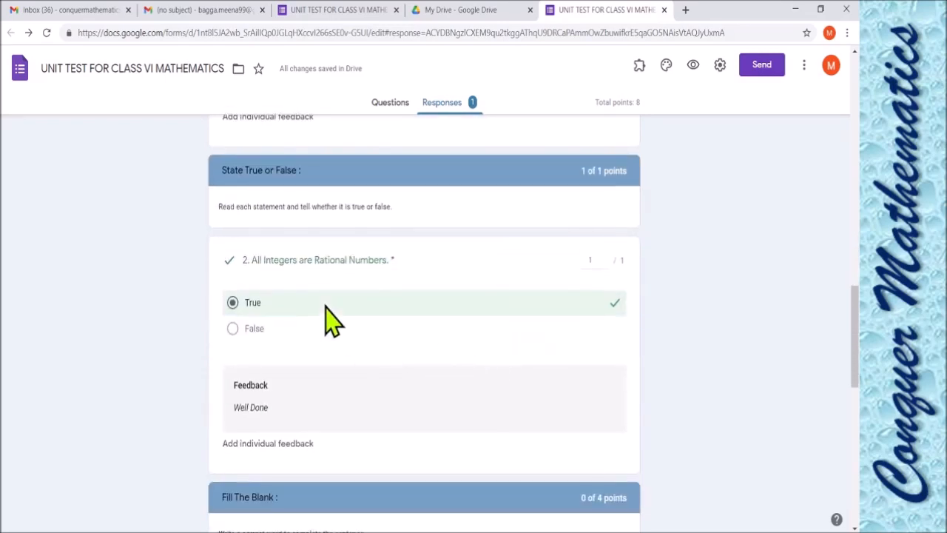
scroll(383, 403, down, 2)
scroll(383, 403, down, 5)
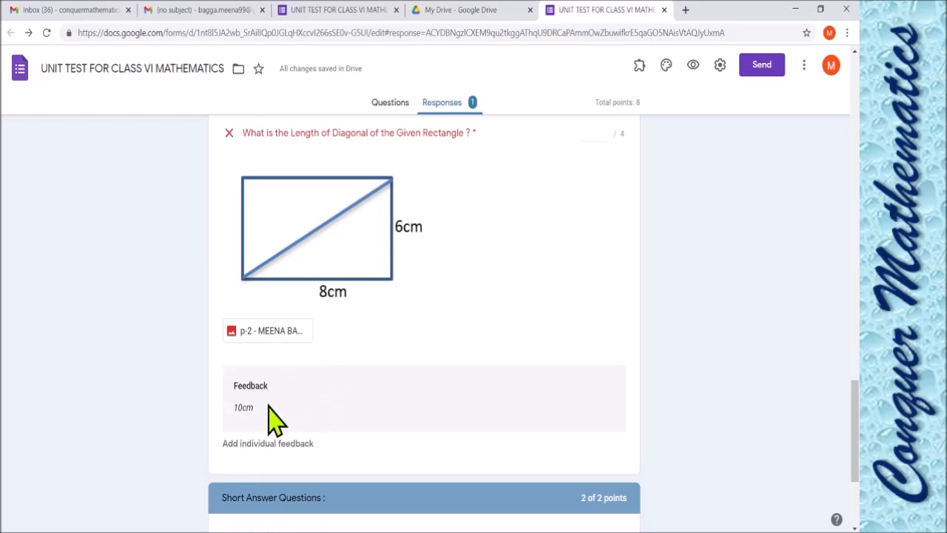
Step: Inspect the p-2 image uploaded for the rectangle diagonal question, close it, and return to the start of the individual response
click(272, 331)
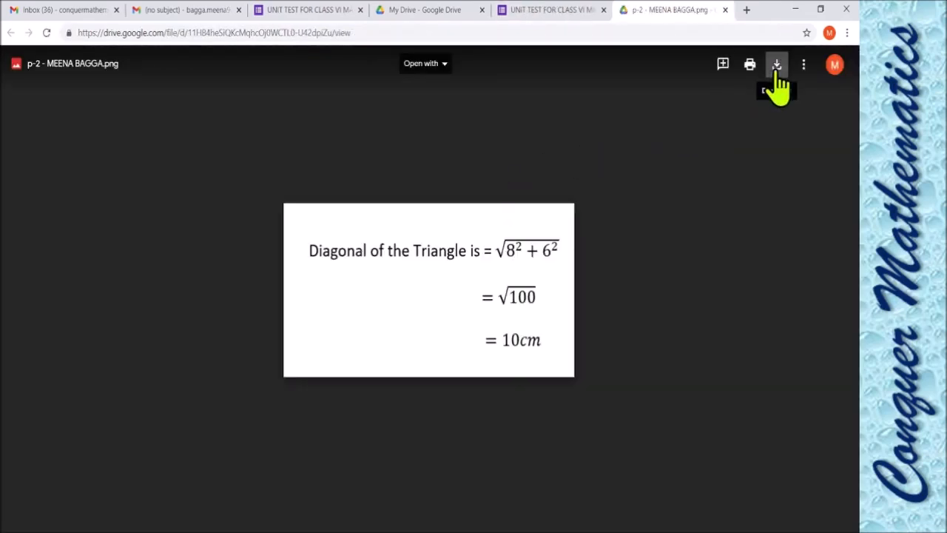
click(725, 10)
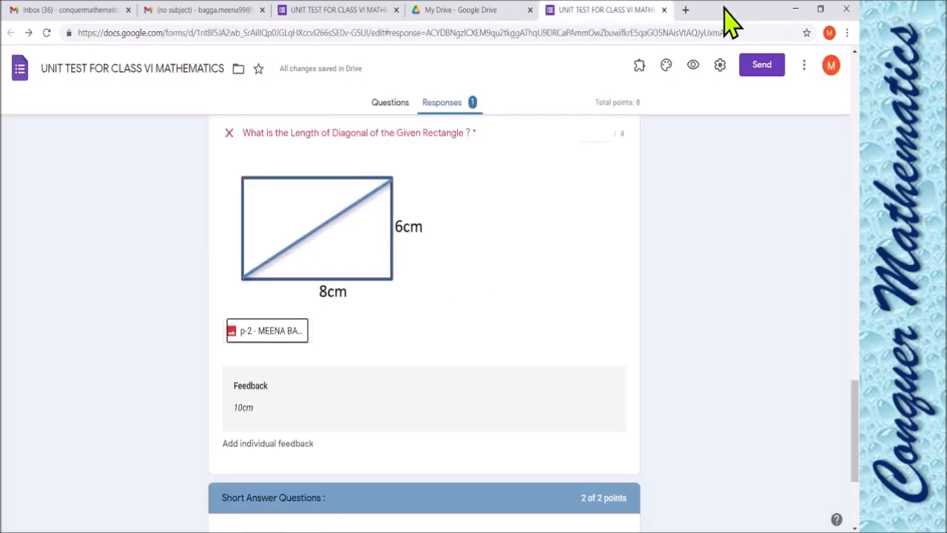
scroll(450, 355, down, 3)
scroll(458, 362, up, 15)
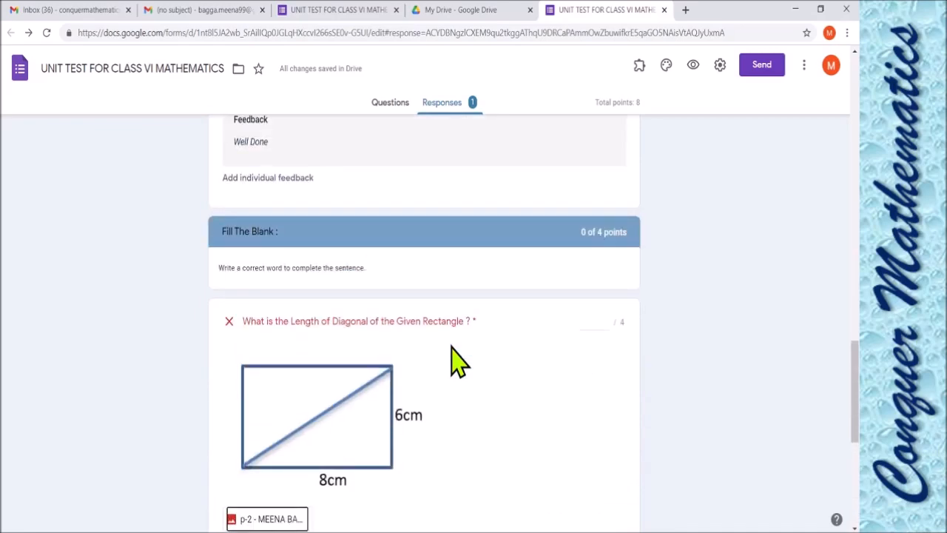
scroll(457, 362, up, 10)
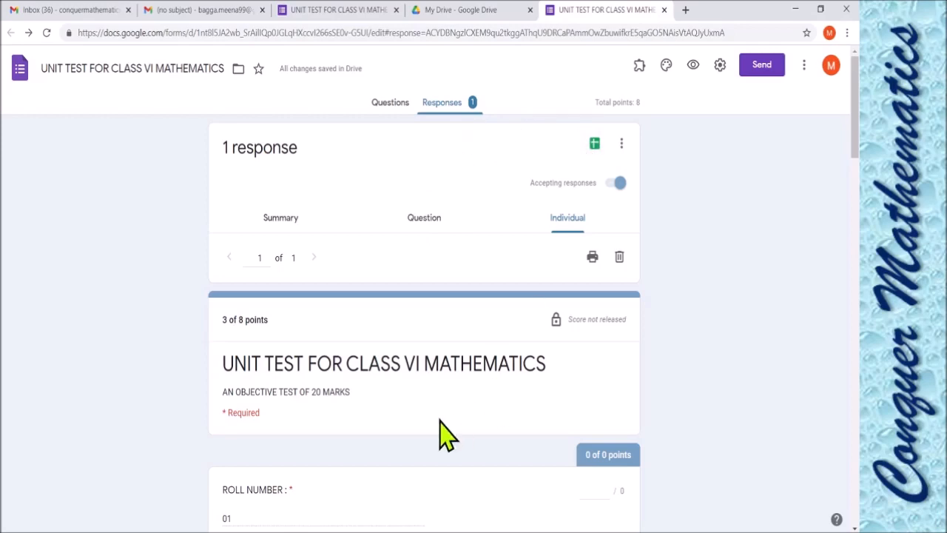
Step: Create a new spreadsheet for the form responses under the suggested name, view it, and close it
scroll(448, 434, down, 3)
scroll(422, 416, up, 3)
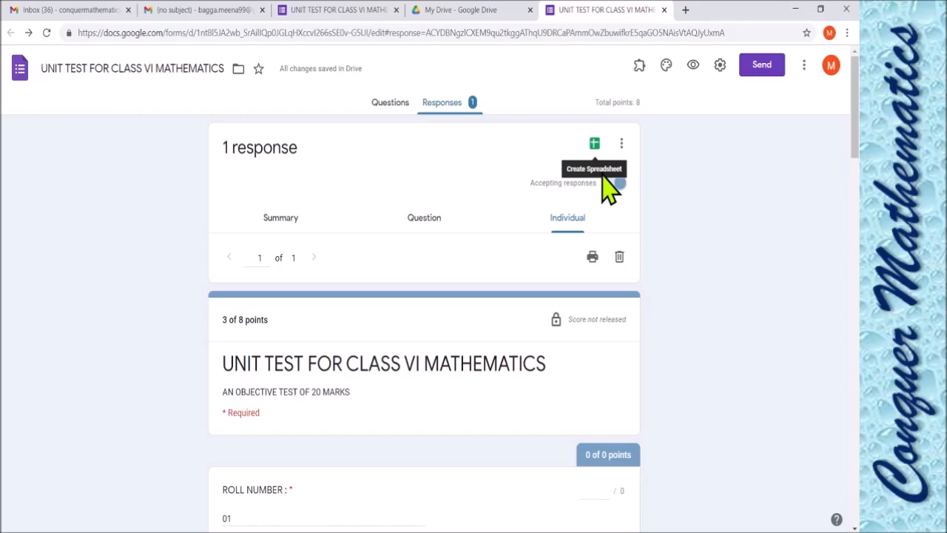
click(595, 147)
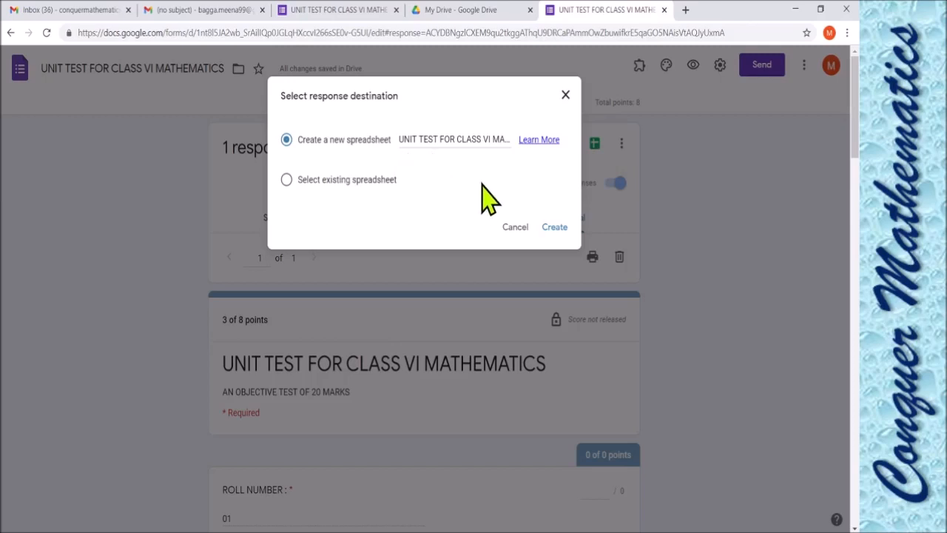
click(557, 227)
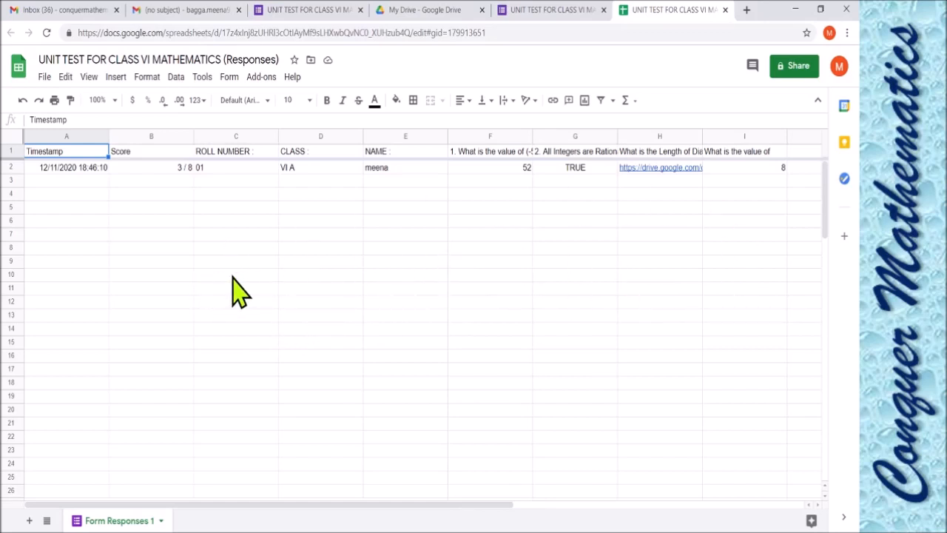
click(725, 9)
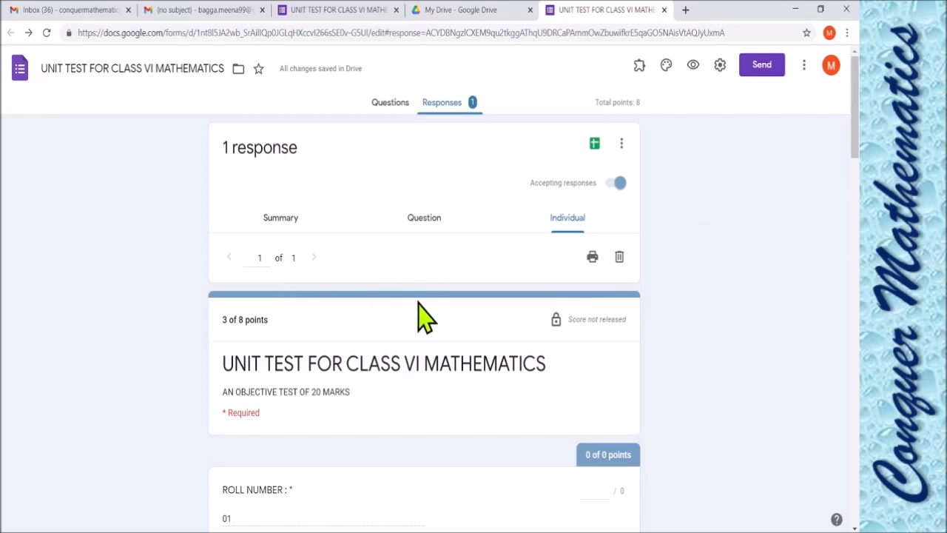
scroll(315, 323, down, 3)
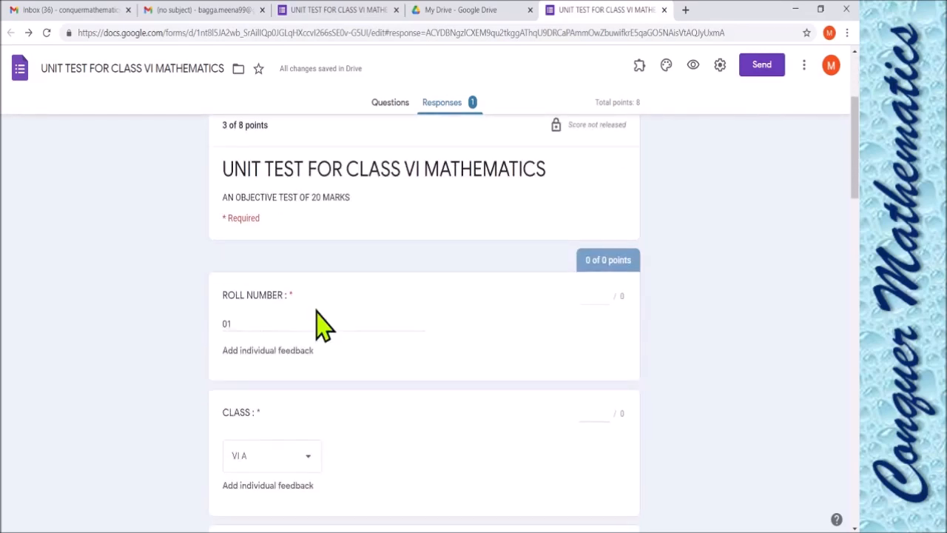
scroll(412, 290, up, 3)
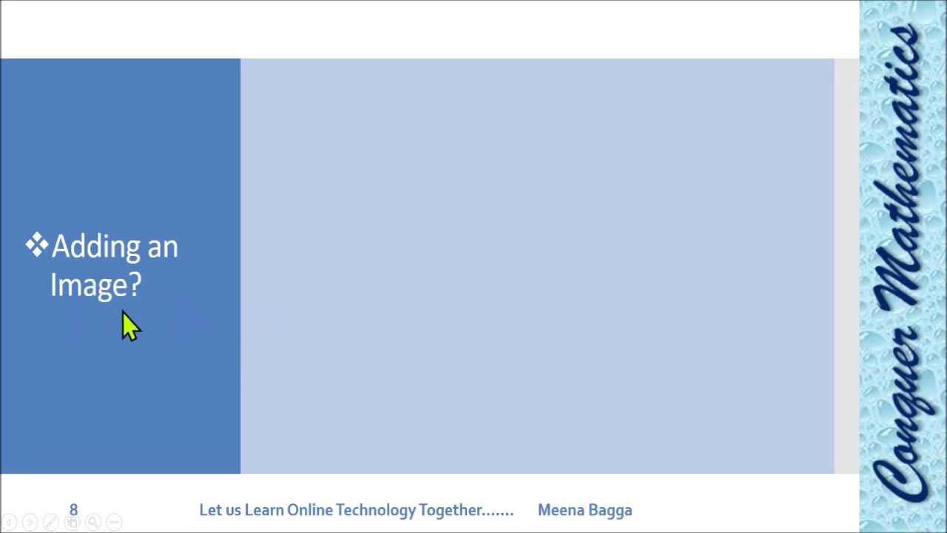
click(199, 319)
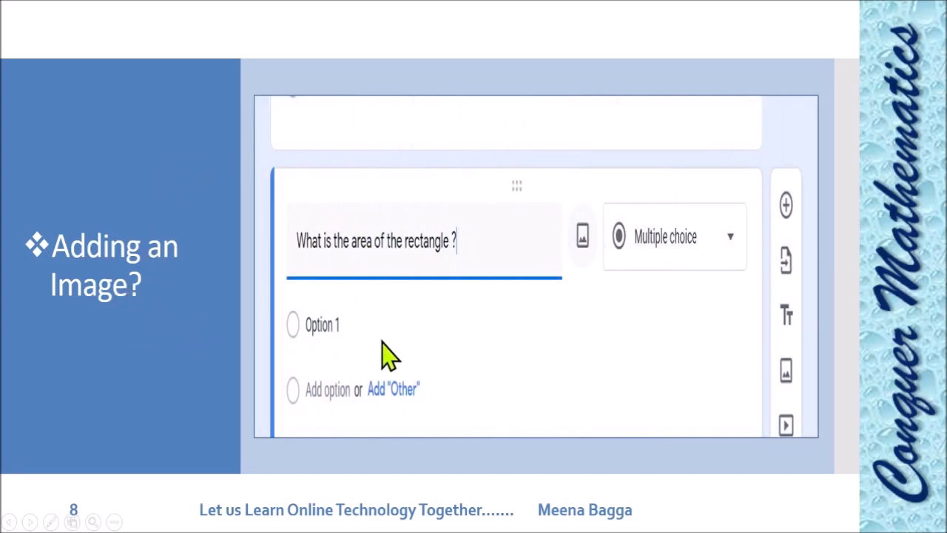
click(584, 244)
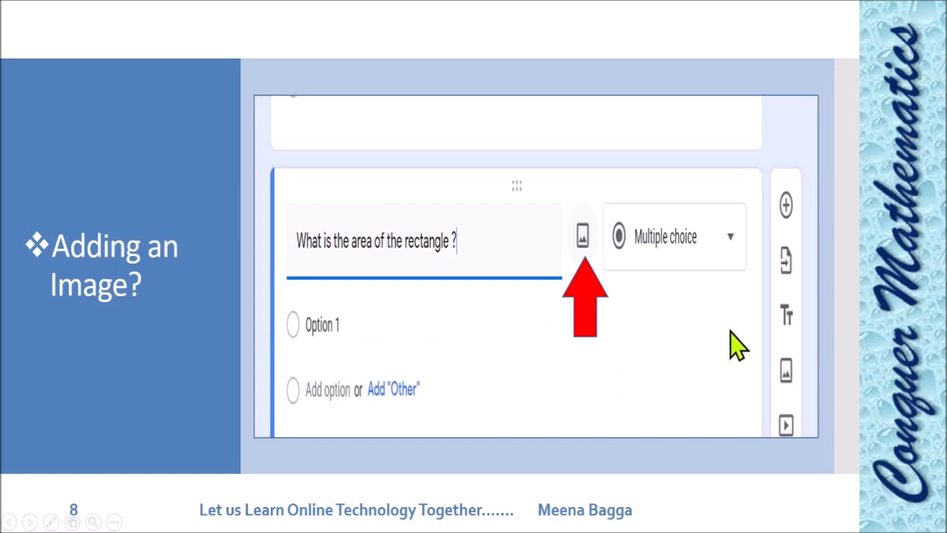
click(669, 318)
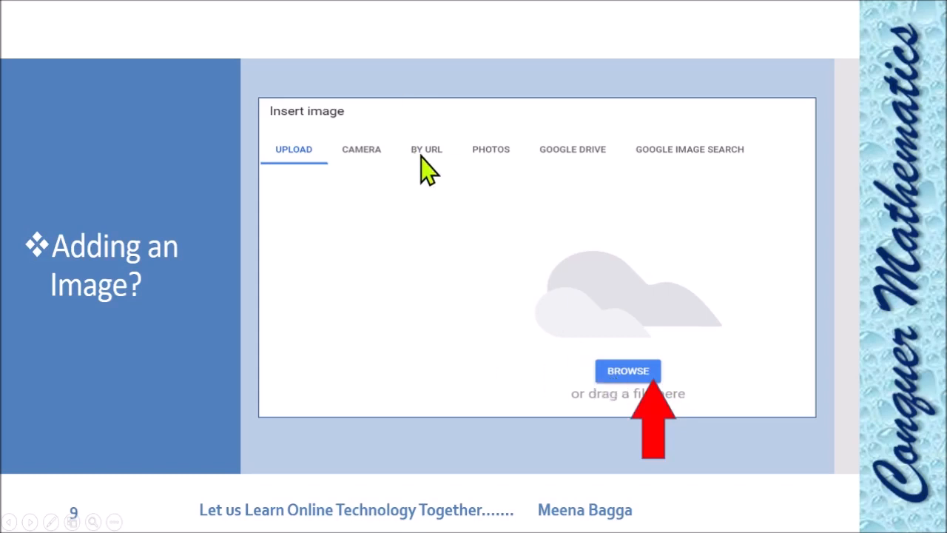
click(763, 319)
click(763, 318)
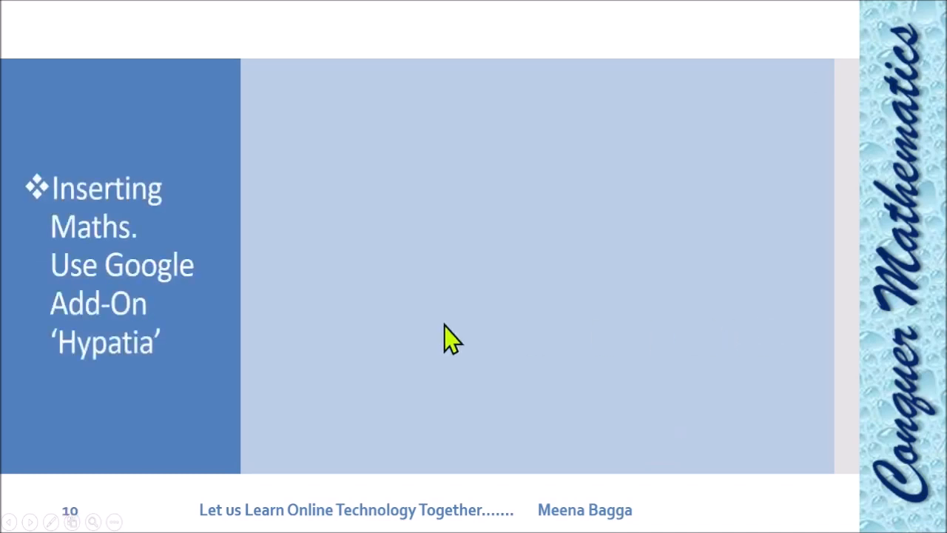
click(247, 346)
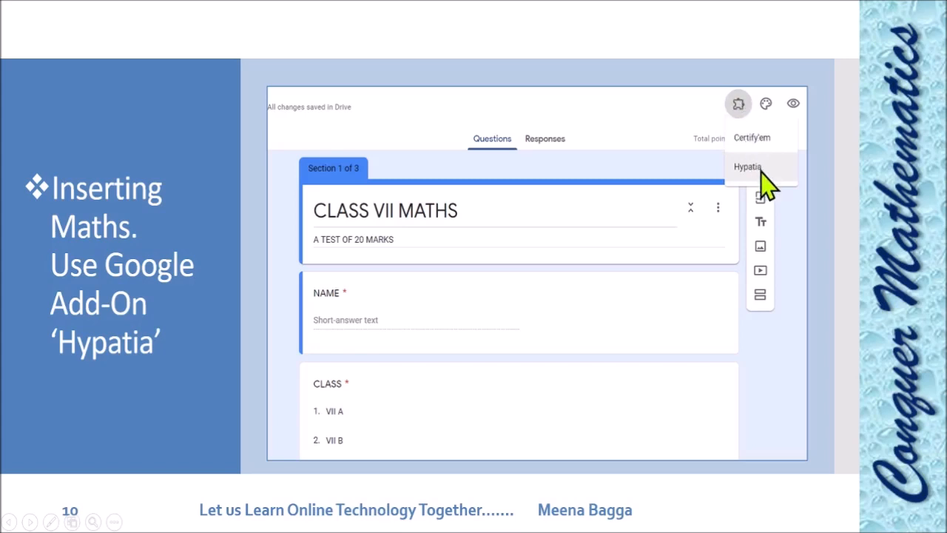
click(768, 258)
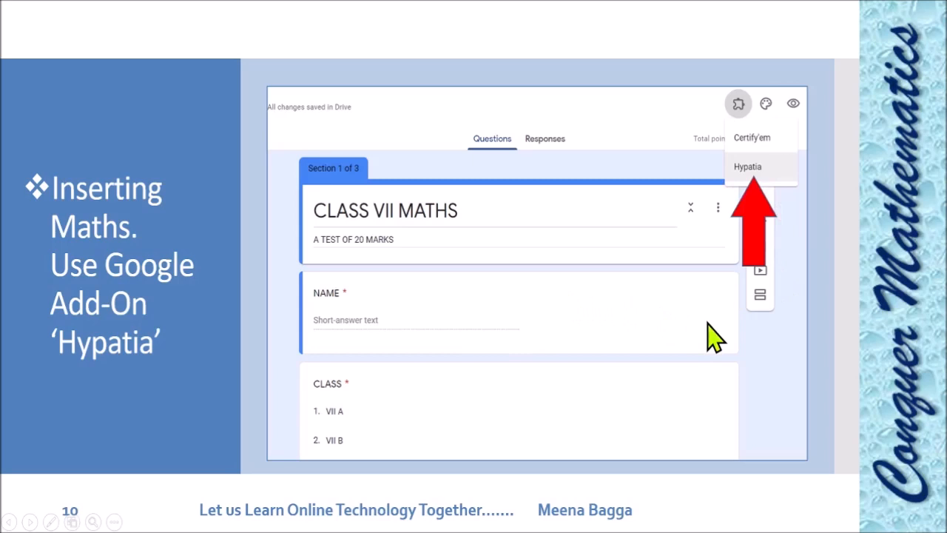
click(684, 356)
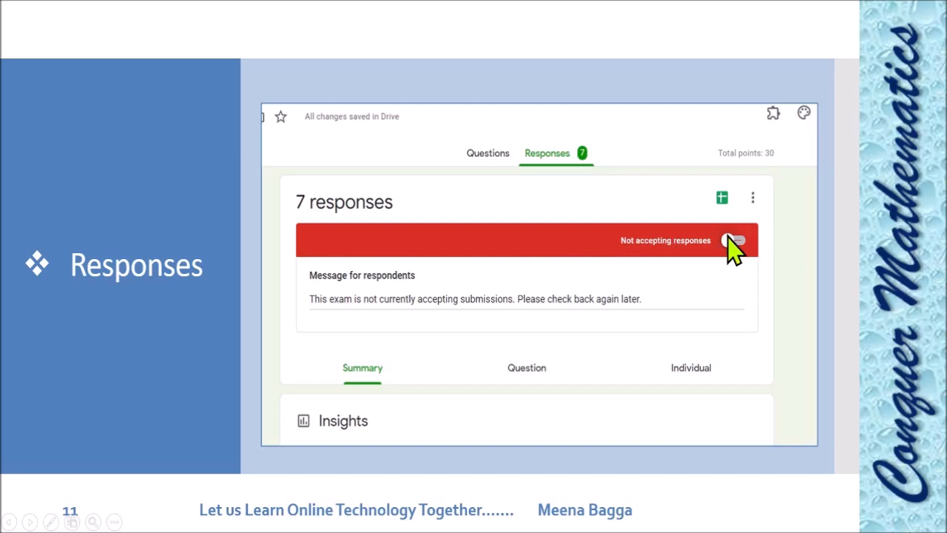
click(573, 227)
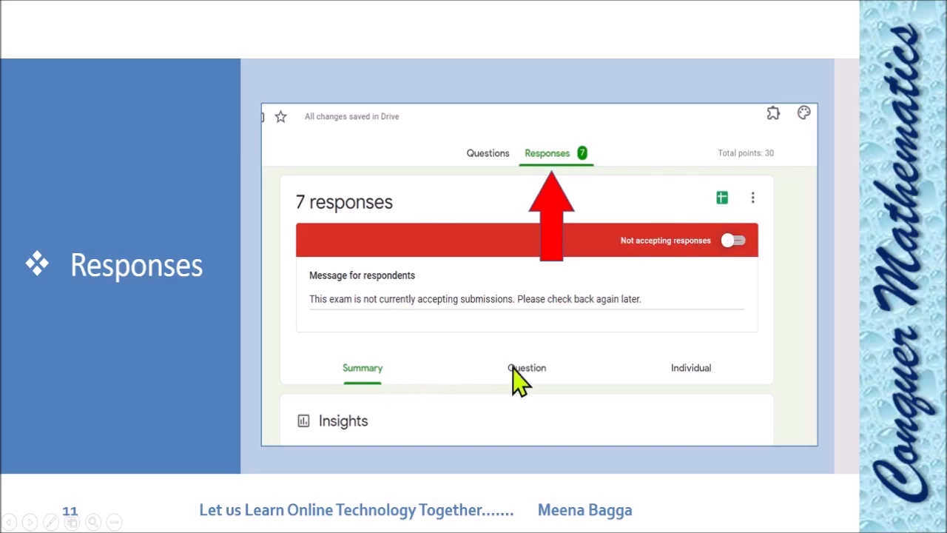
click(735, 193)
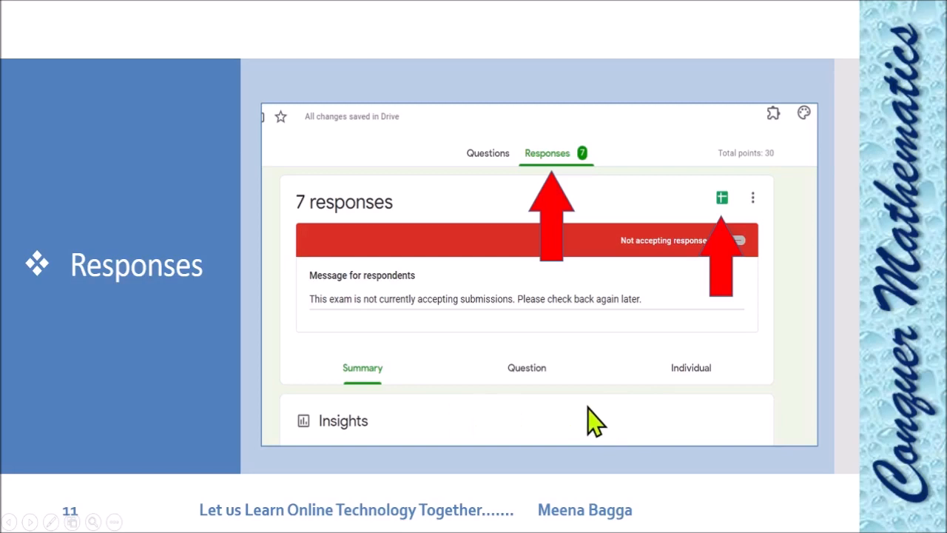
click(787, 414)
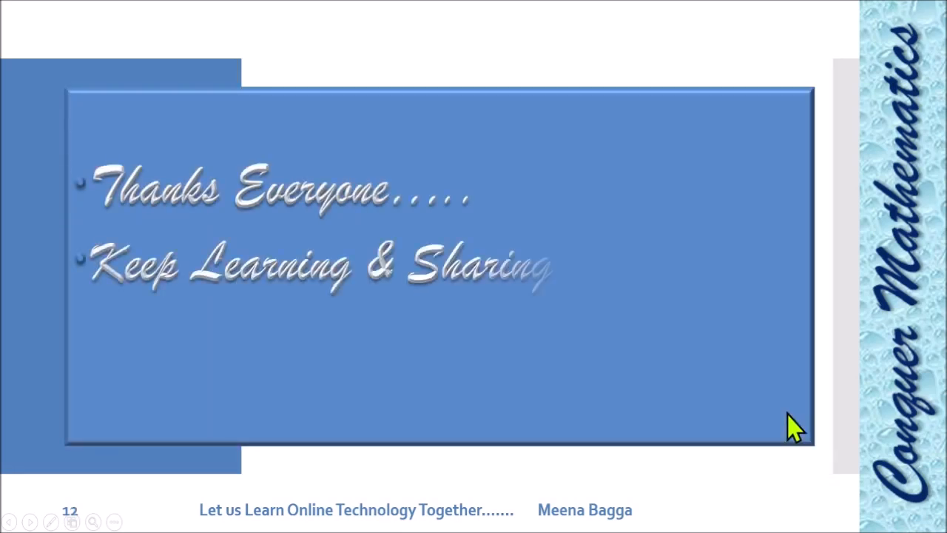